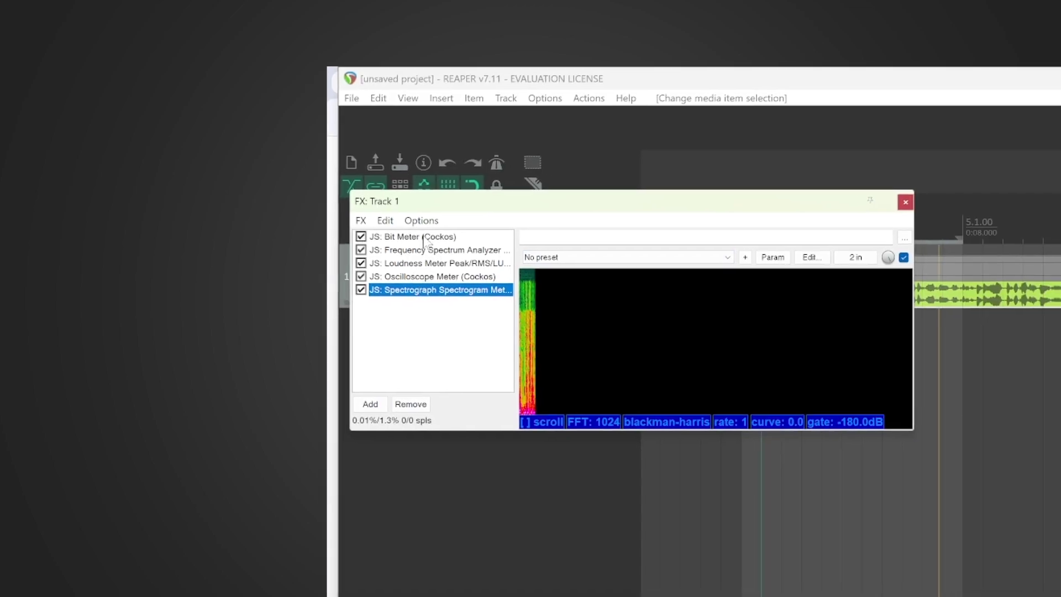
# Step: Review the displays of the Bit Meter, Frequency Spectrum Analyzer, Loudness Meter, Oscilloscope Meter and Spectrograph effects on Track 1
pyautogui.click(398, 230)
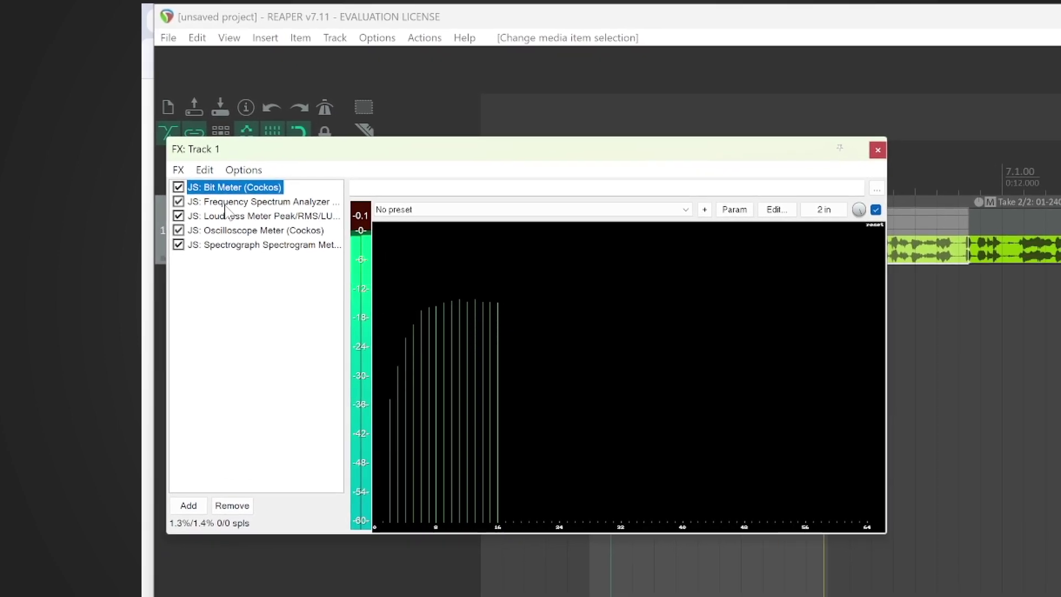
pyautogui.click(226, 204)
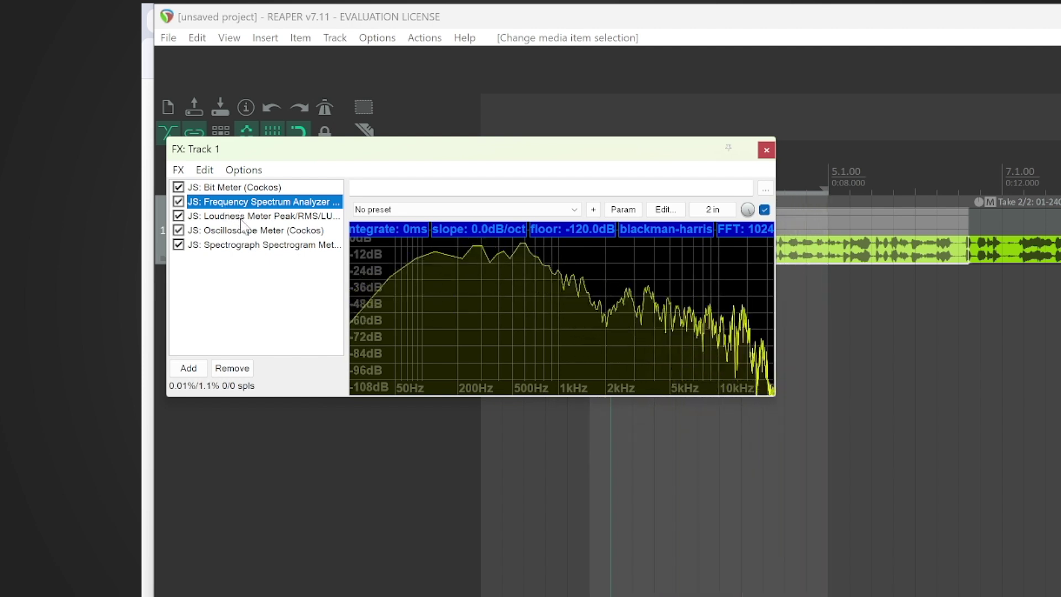
pyautogui.click(241, 218)
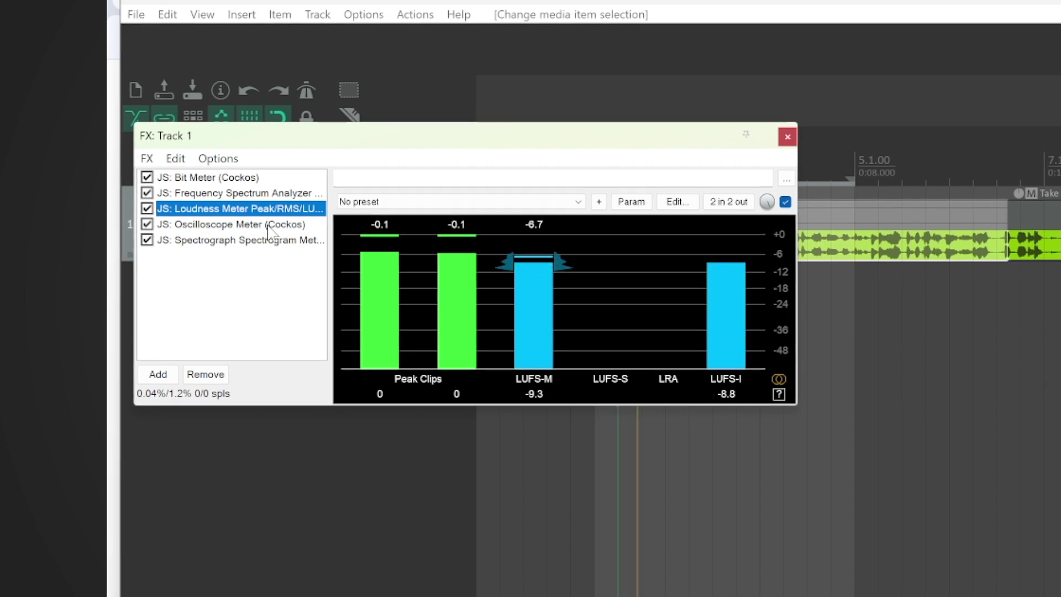
pyautogui.click(270, 227)
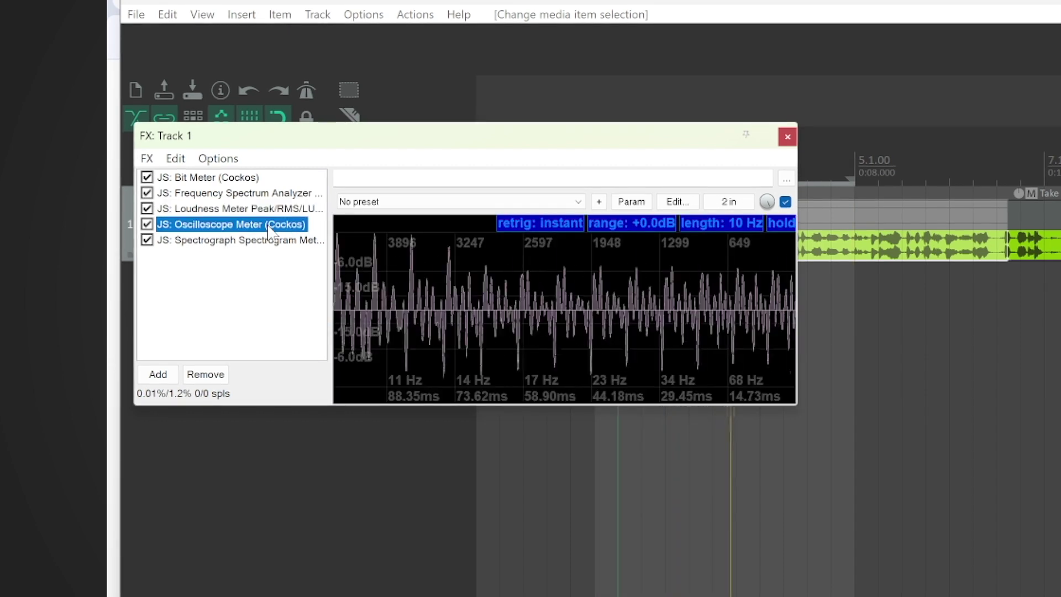
pyautogui.click(266, 243)
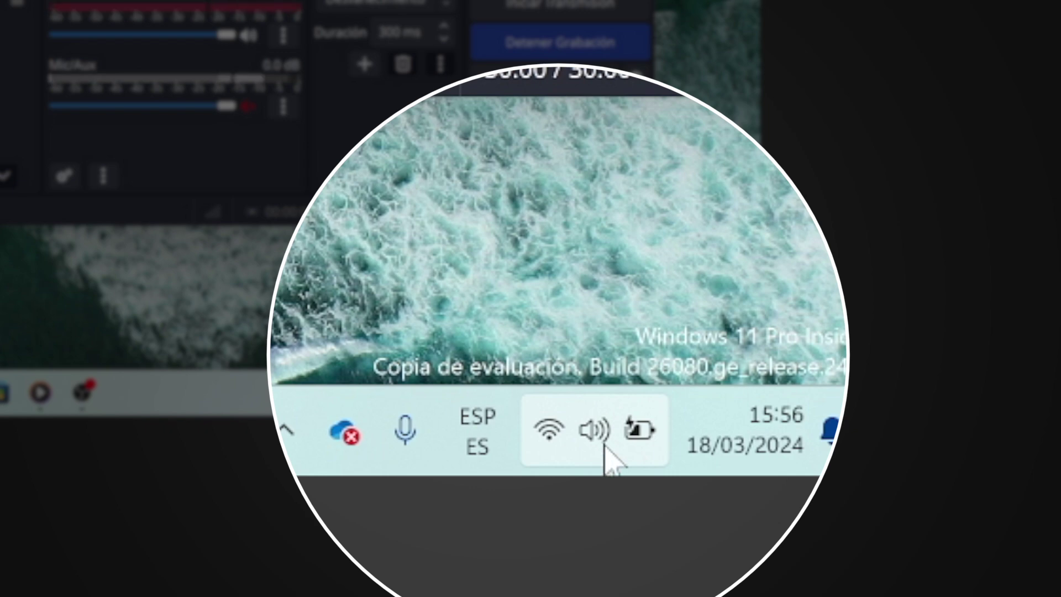
# Step: Check the Realtek speakers' output volume in the Windows quick settings, and close them again
pyautogui.moveTo(606, 450)
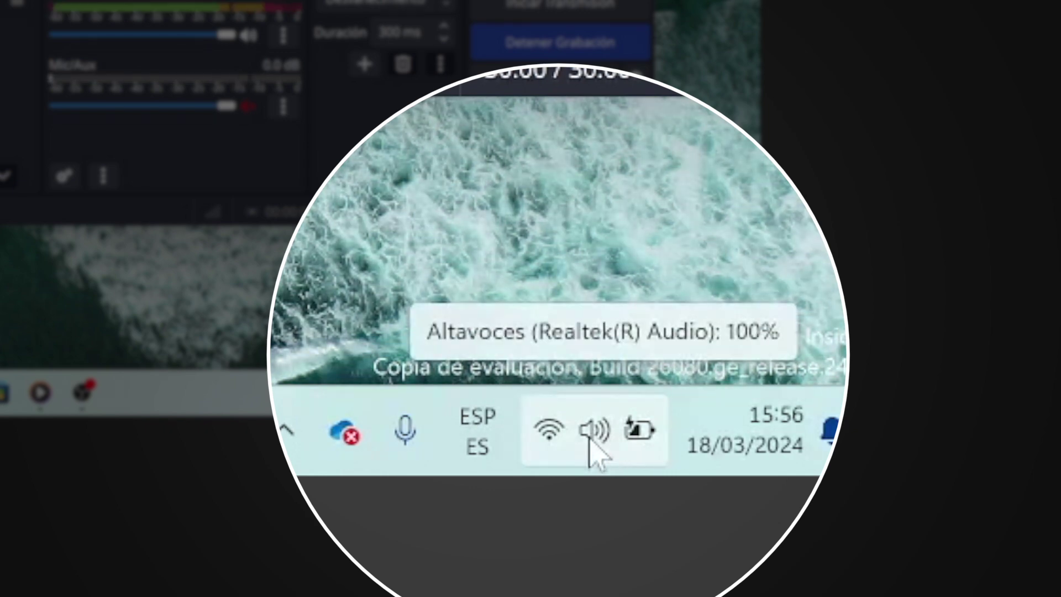
pyautogui.moveTo(571, 443)
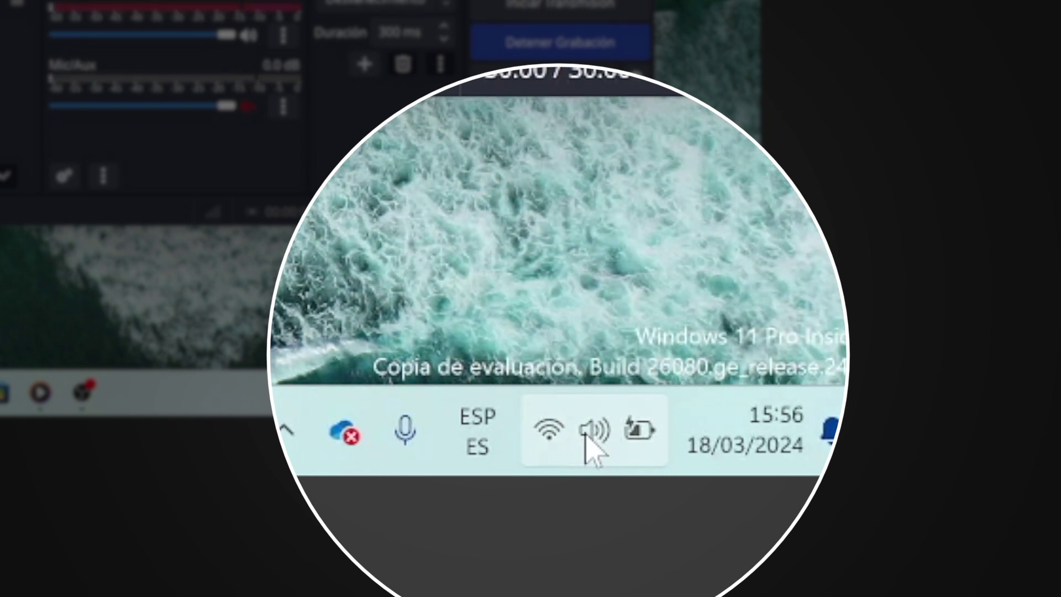
pyautogui.click(587, 437)
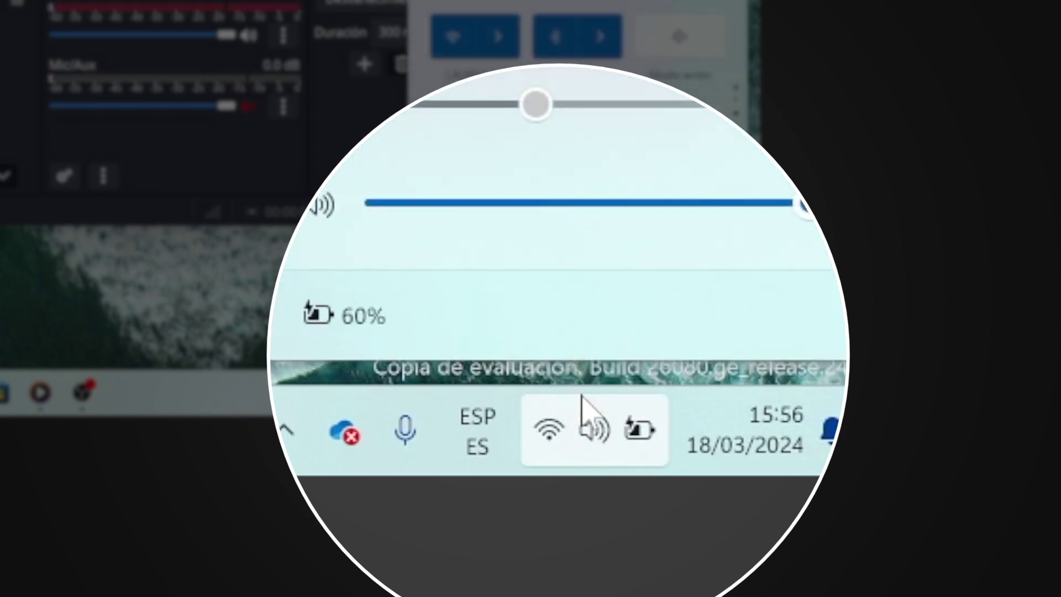
pyautogui.click(597, 433)
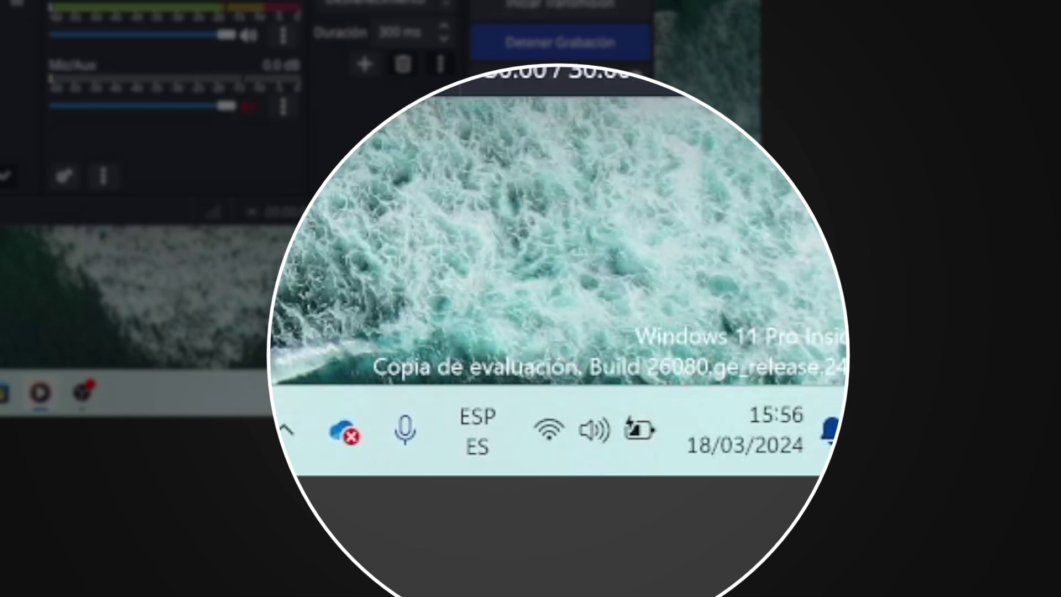
# Step: Search Windows for "panel de control", open the Control Panel and open its Sonido settings
pyautogui.press('super+s')
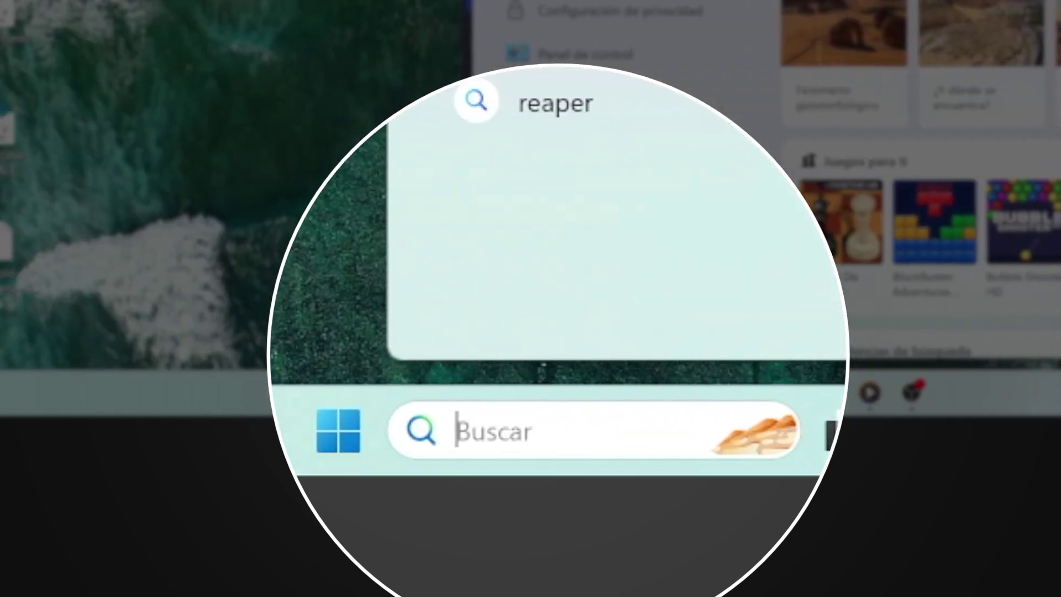
pyautogui.write('panel de ')
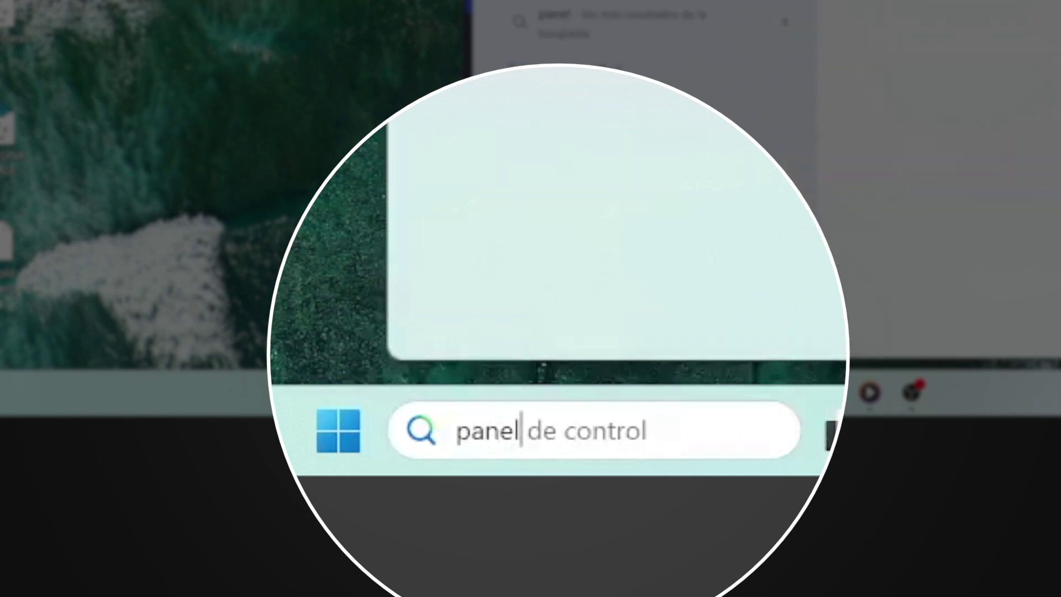
pyautogui.write('control')
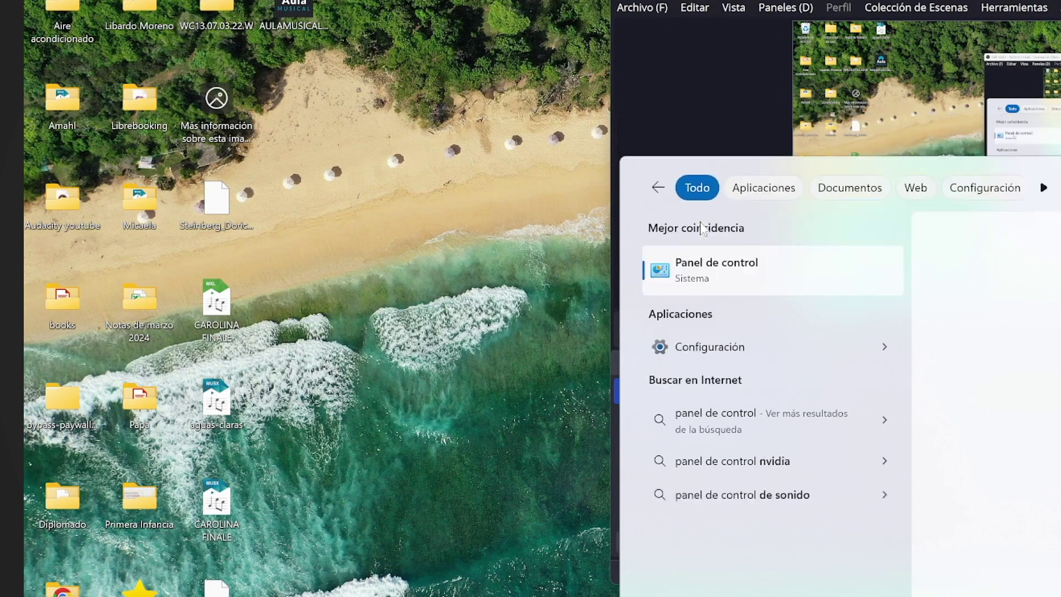
pyautogui.click(716, 70)
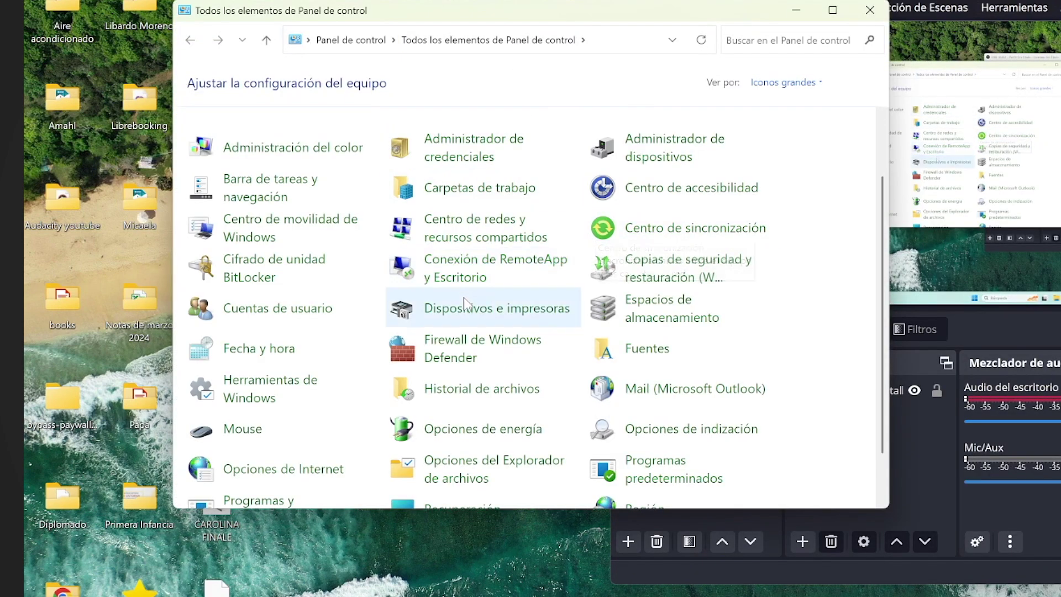
pyautogui.scroll(-3, 468, 307)
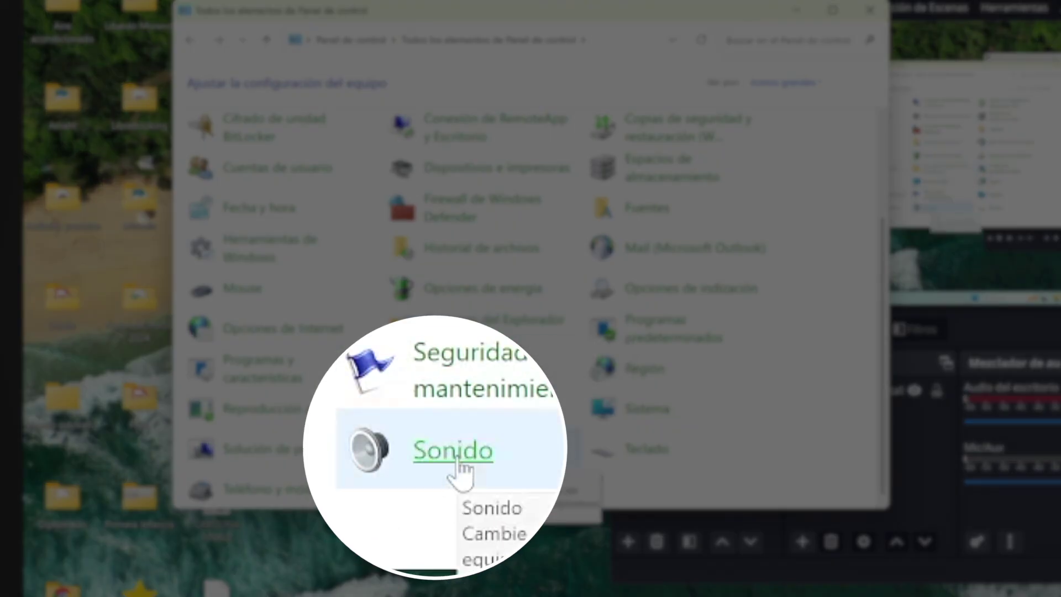
pyautogui.click(442, 450)
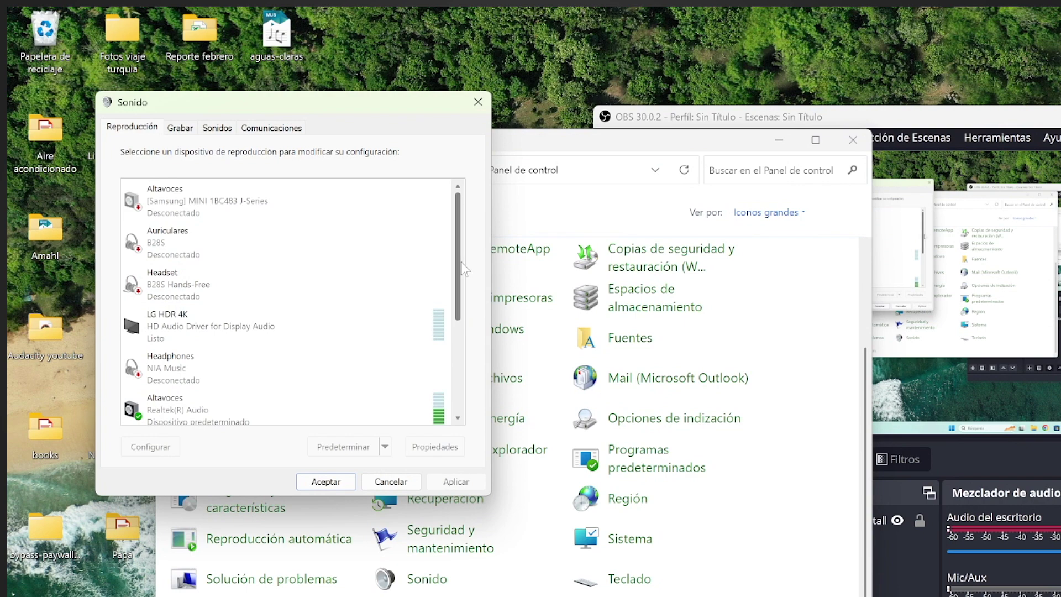
# Step: Set Stereo Mix (Realtek Audio) as the default recording device in the Sonido settings
pyautogui.moveTo(462, 269)
pyautogui.mouseDown()
pyautogui.moveTo(462, 291)
pyautogui.moveTo(459, 262)
pyautogui.mouseUp()
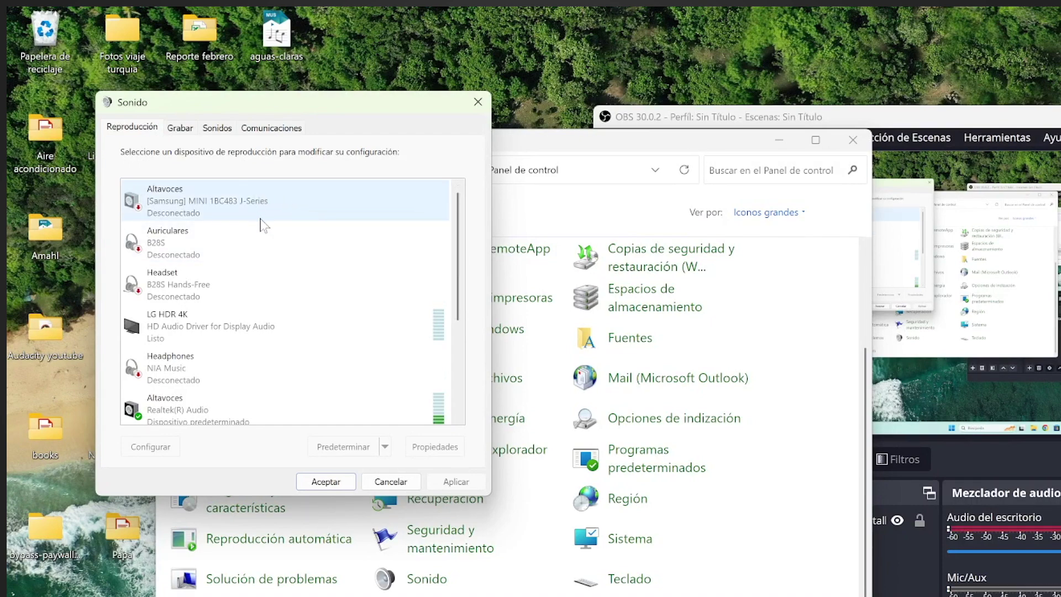
pyautogui.click(175, 129)
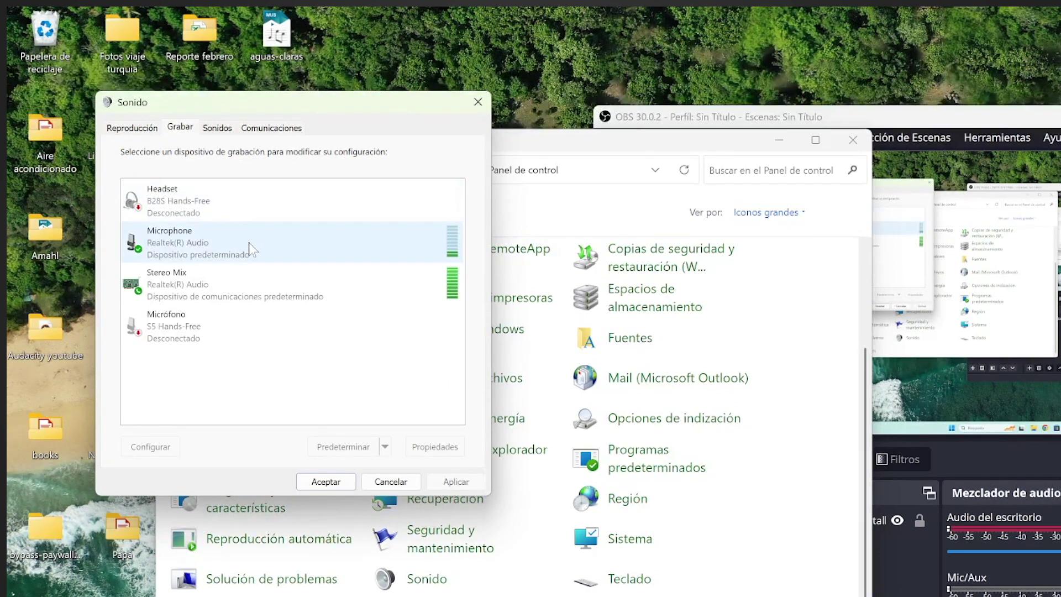
pyautogui.click(249, 283)
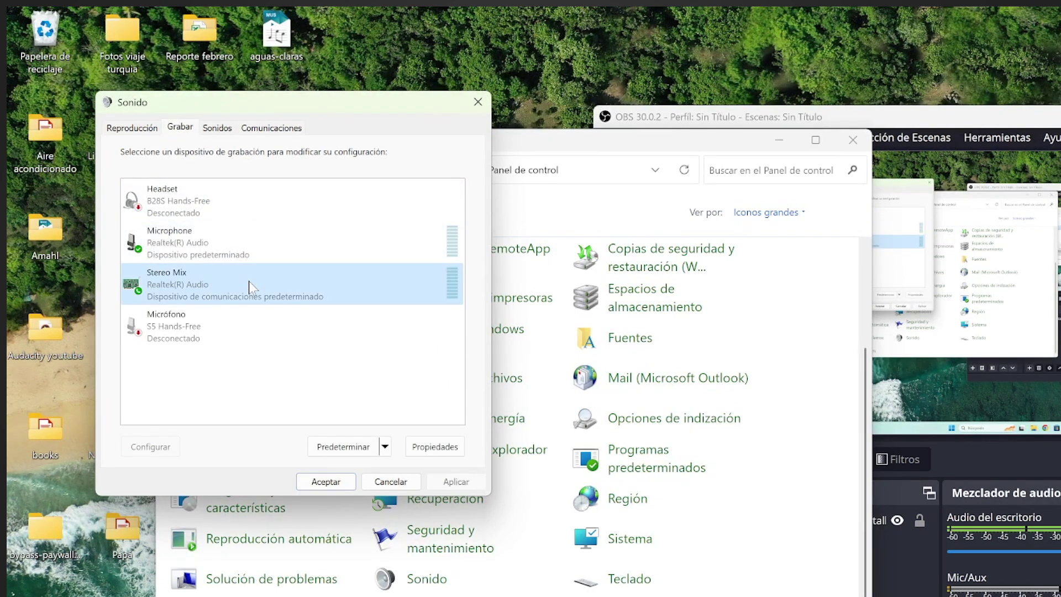
pyautogui.rightClick(249, 282)
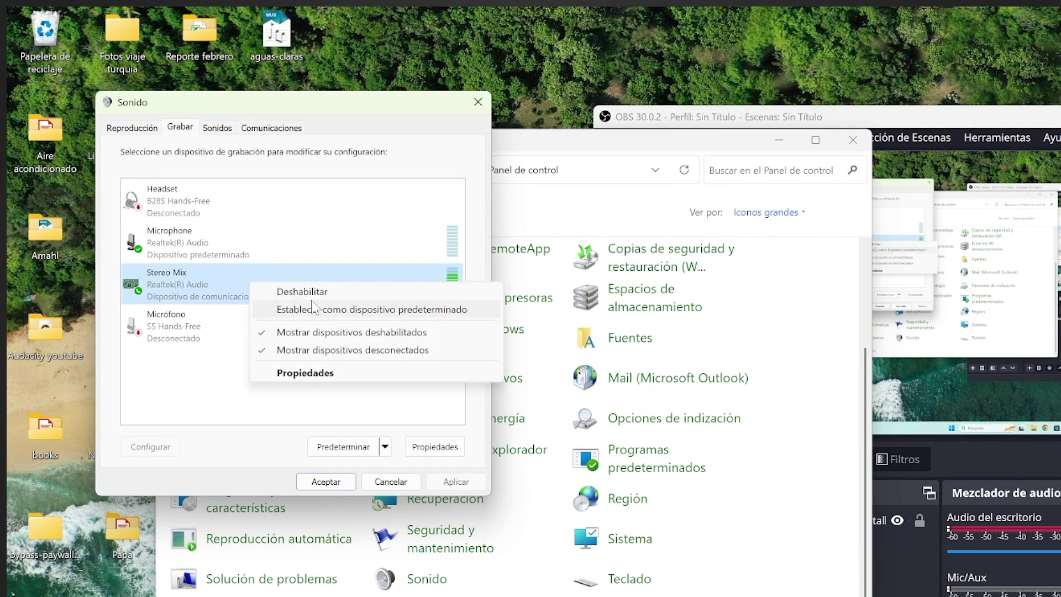
pyautogui.click(237, 273)
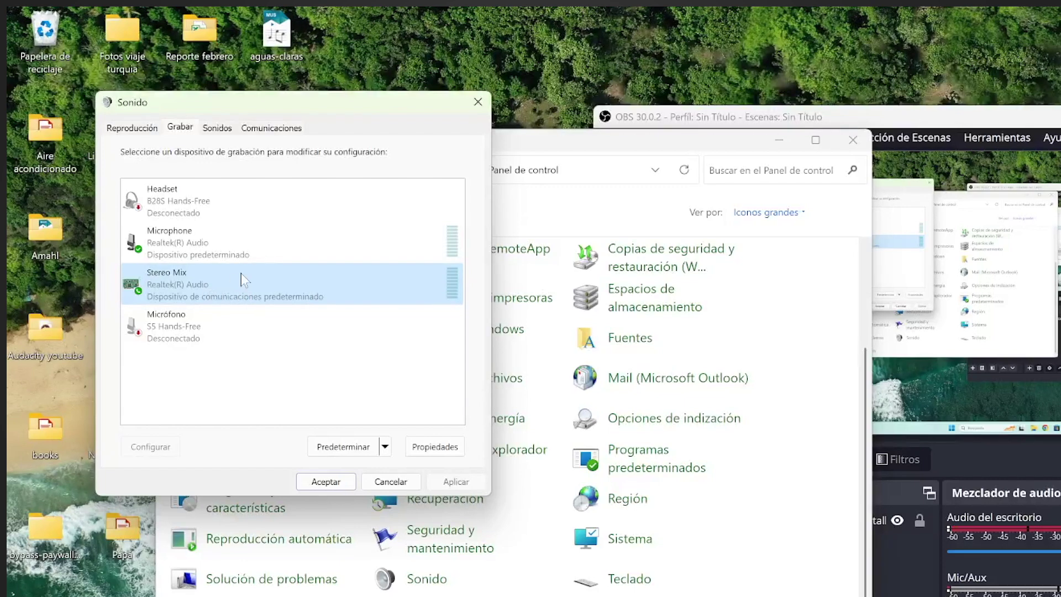
pyautogui.rightClick(241, 274)
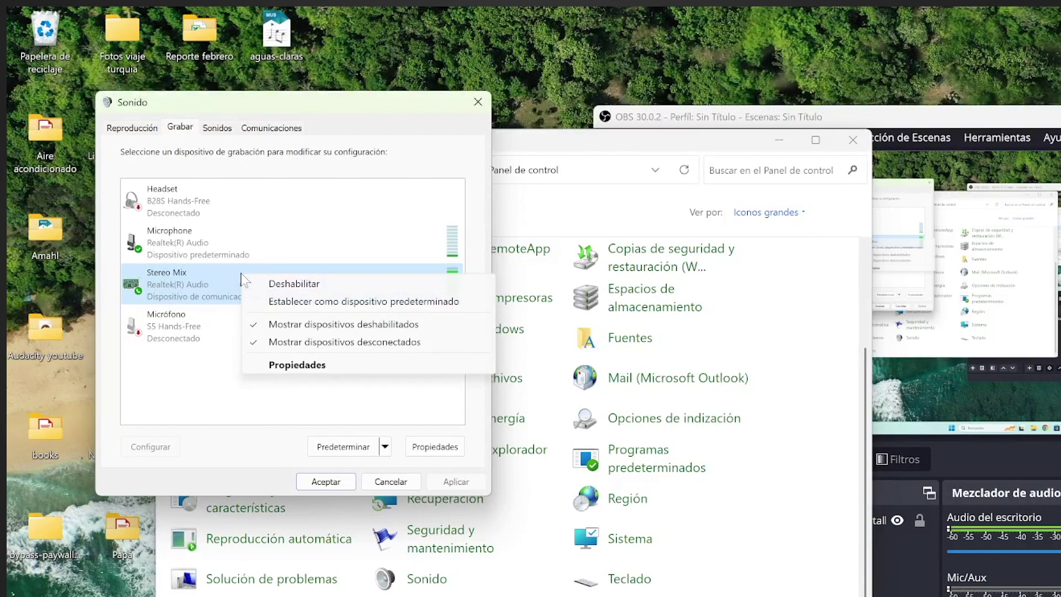
pyautogui.click(289, 303)
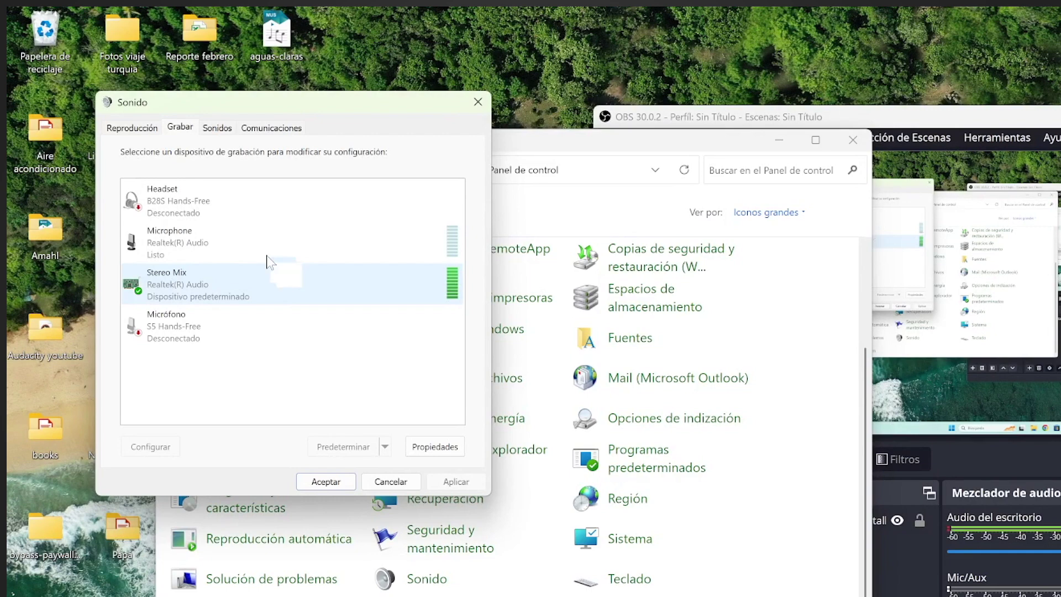
# Step: Check the options of the Realtek Altavoces among the playback devices and accept the sound settings
pyautogui.click(133, 128)
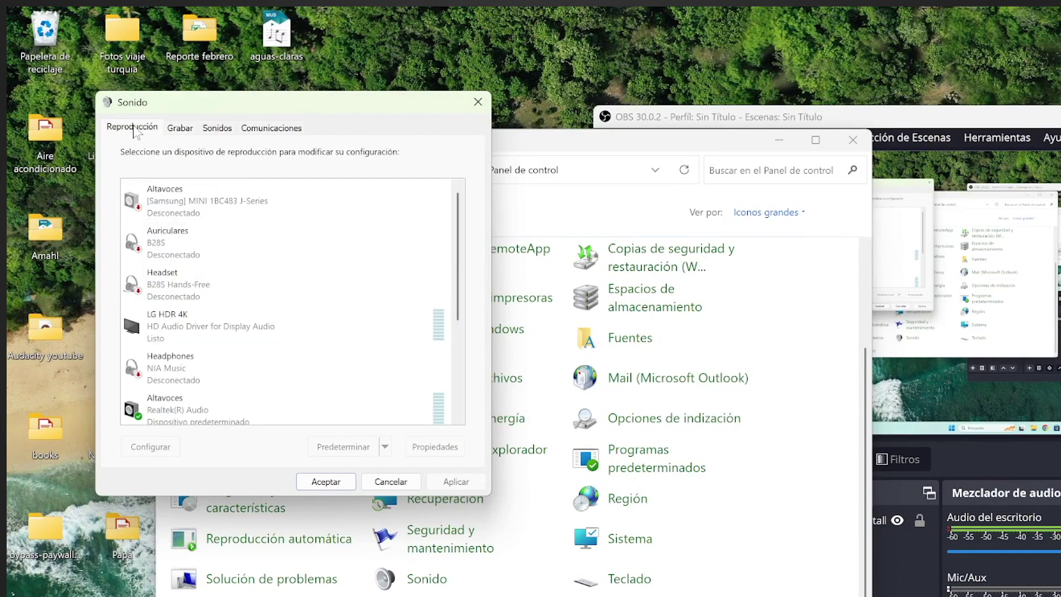
pyautogui.scroll(-2, 452, 321)
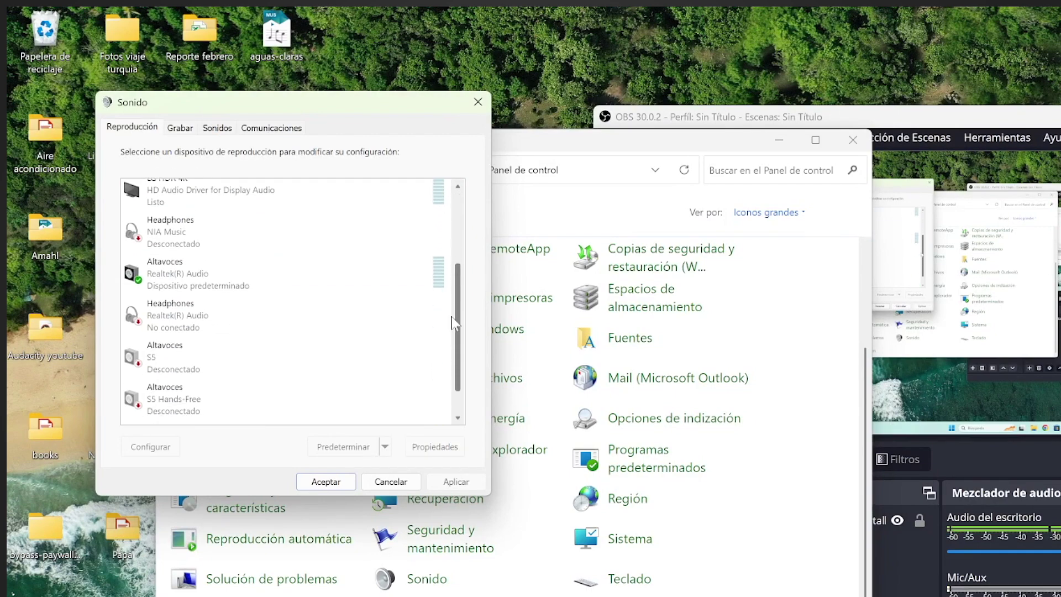
pyautogui.click(268, 264)
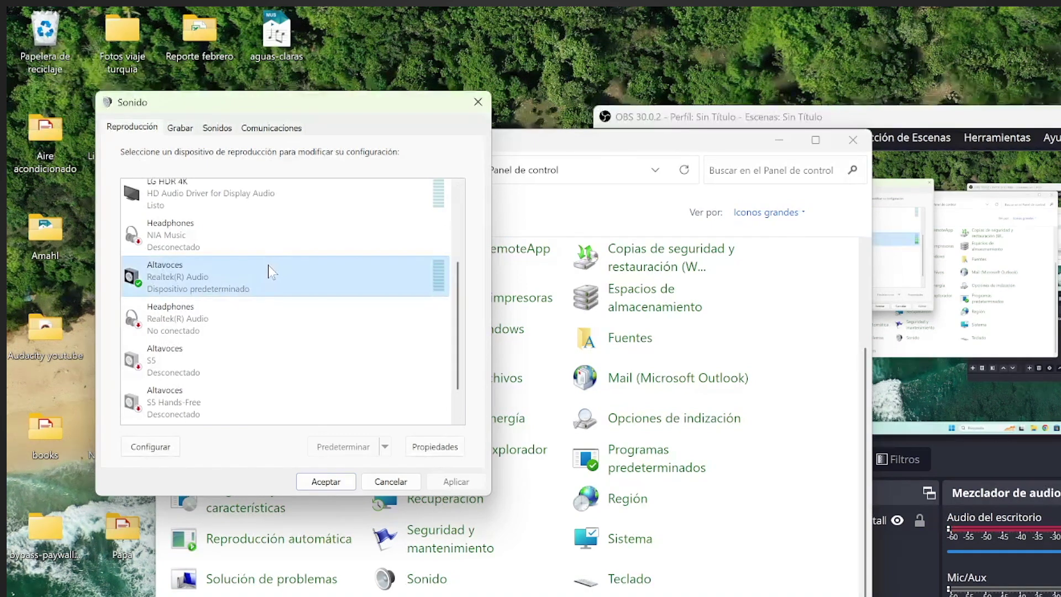
pyautogui.rightClick(247, 283)
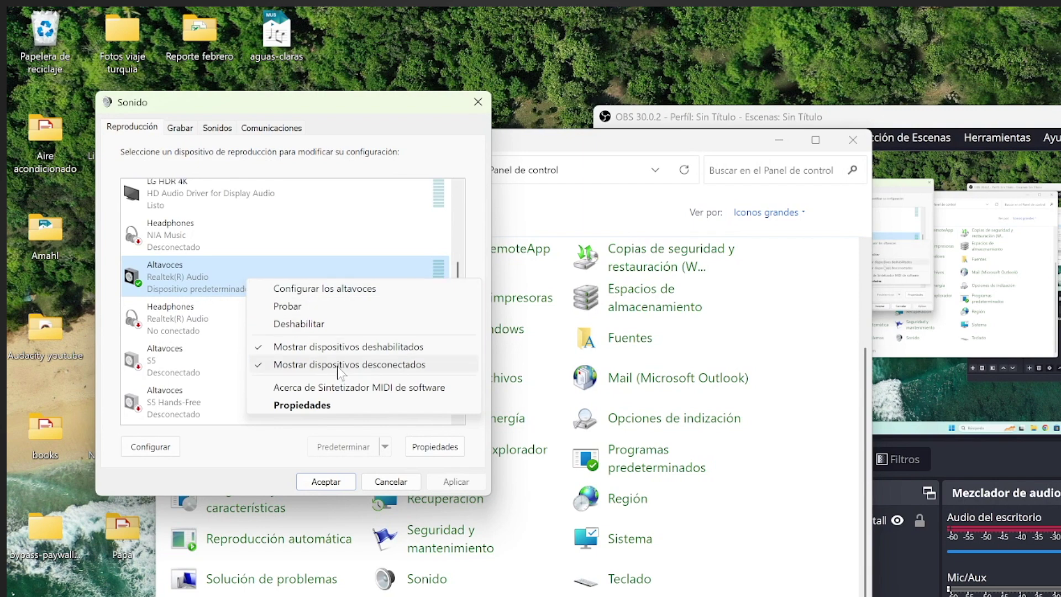
pyautogui.click(200, 265)
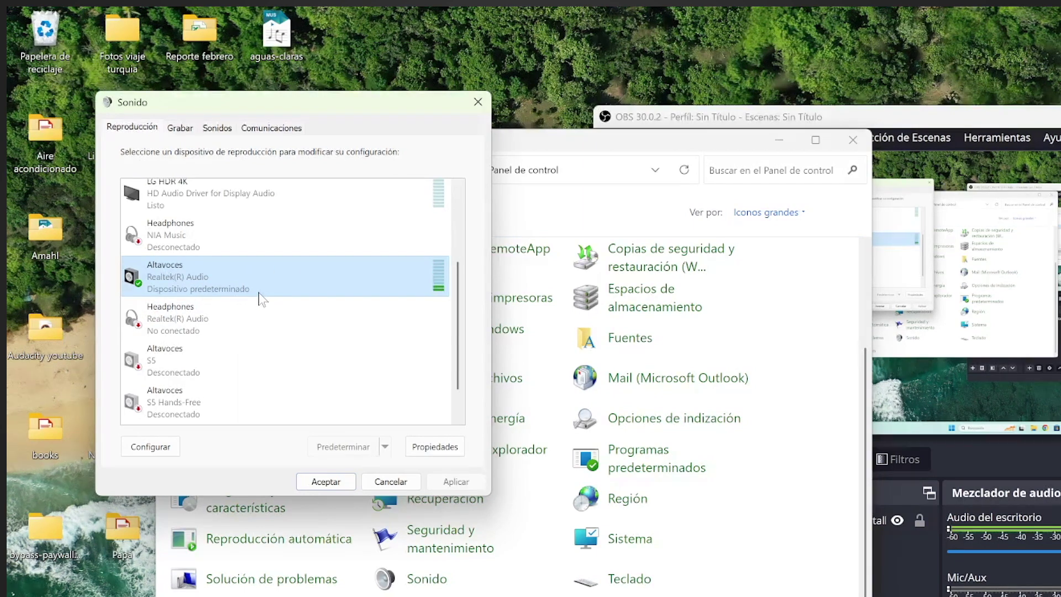
pyautogui.rightClick(284, 286)
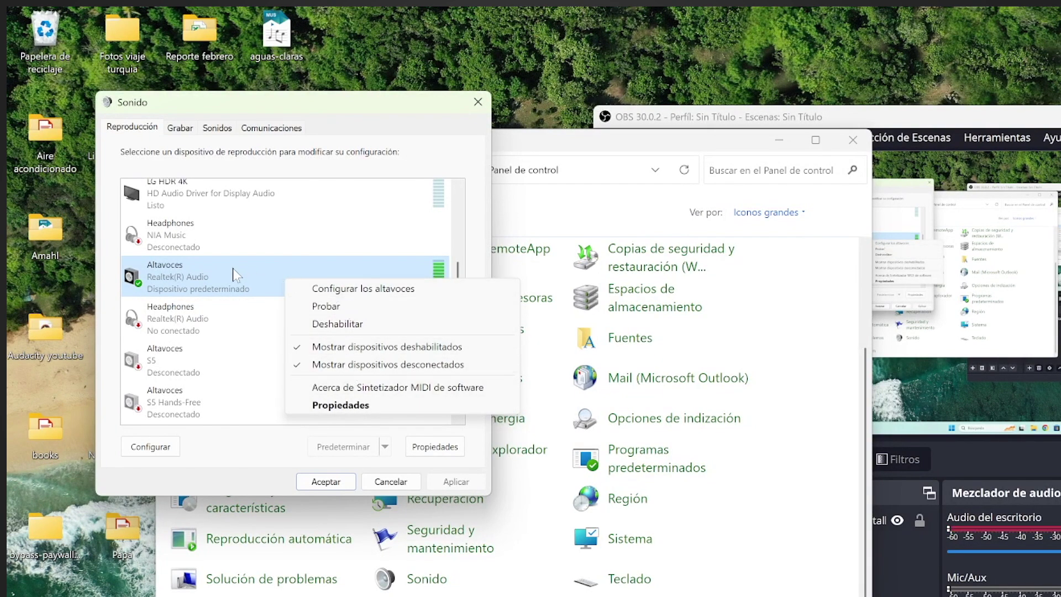
pyautogui.click(210, 279)
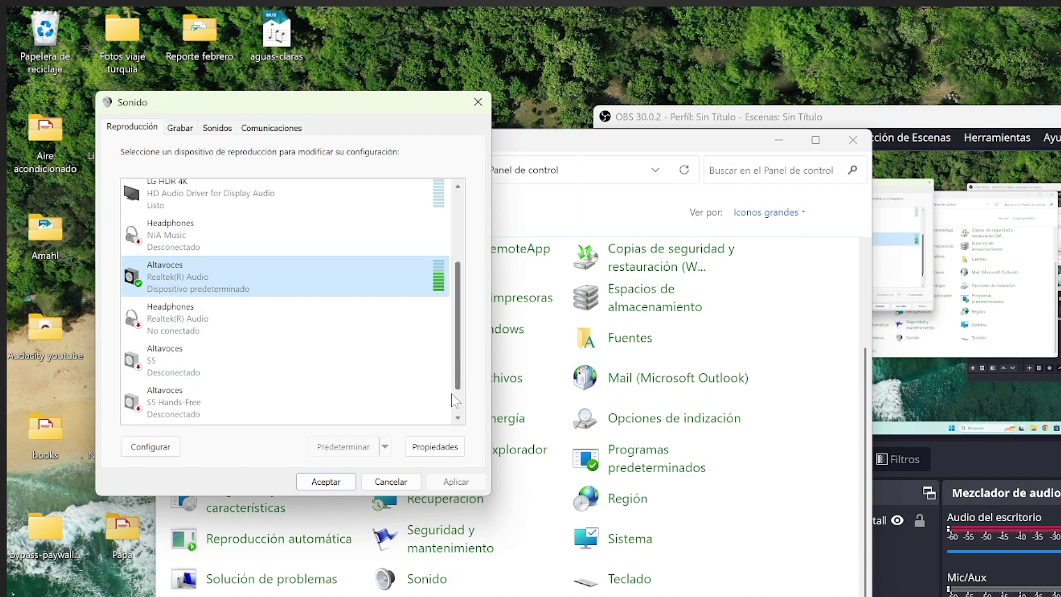
pyautogui.click(323, 482)
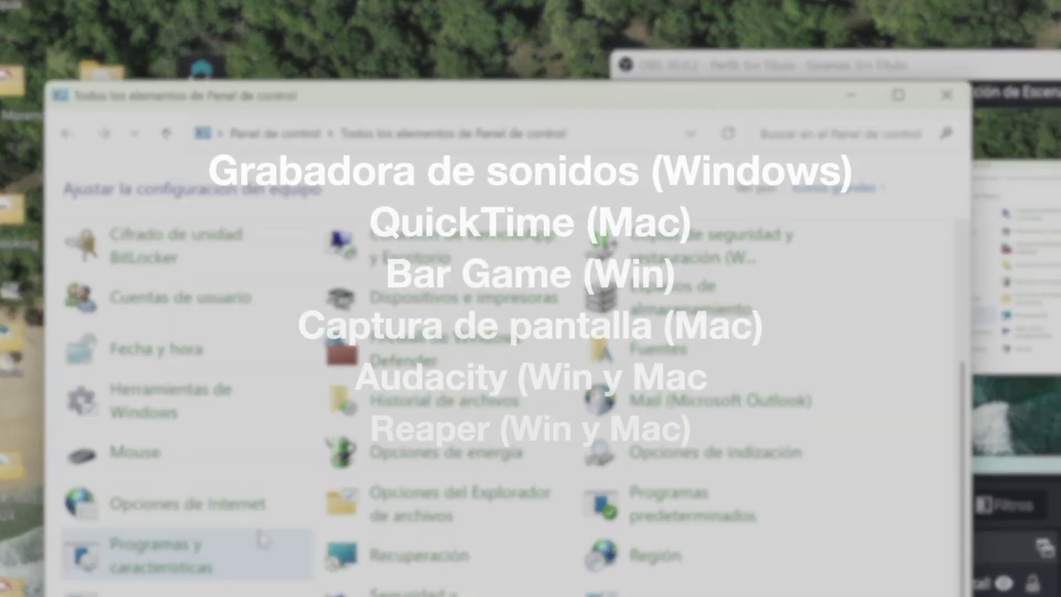
pyautogui.scroll(3, 497, 359)
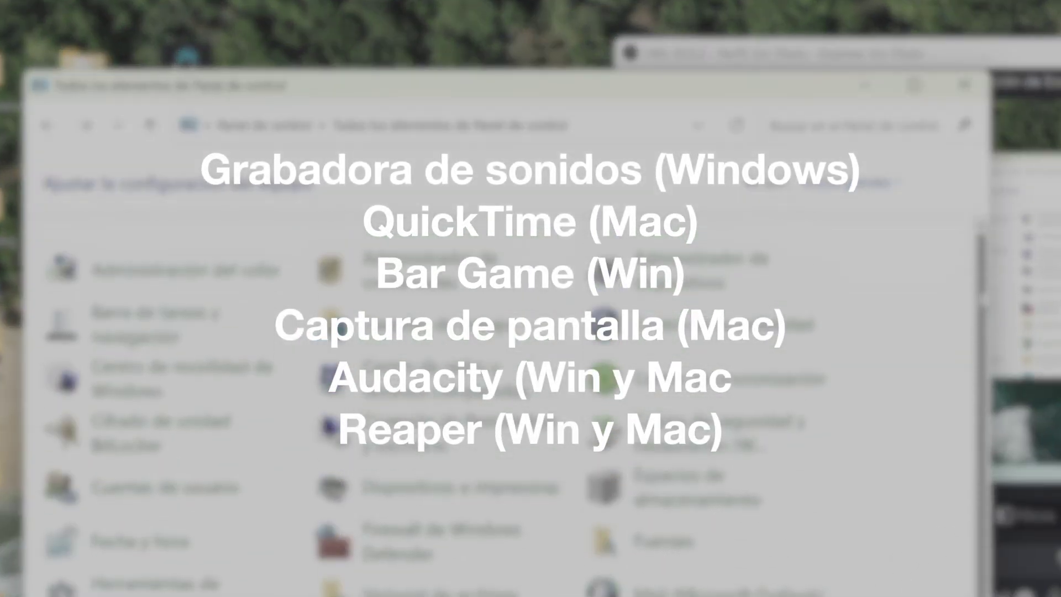
pyautogui.scroll(-3, 498, 359)
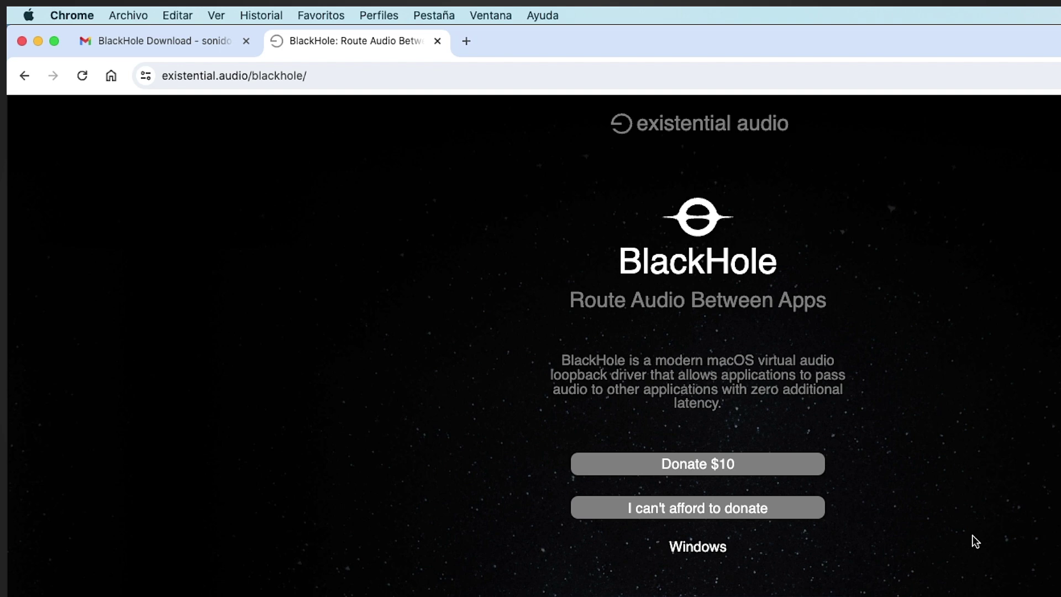
# Step: On the existential.audio BlackHole page in Chrome, choose the download option for those who can't afford to donate
pyautogui.scroll(-5, 976, 542)
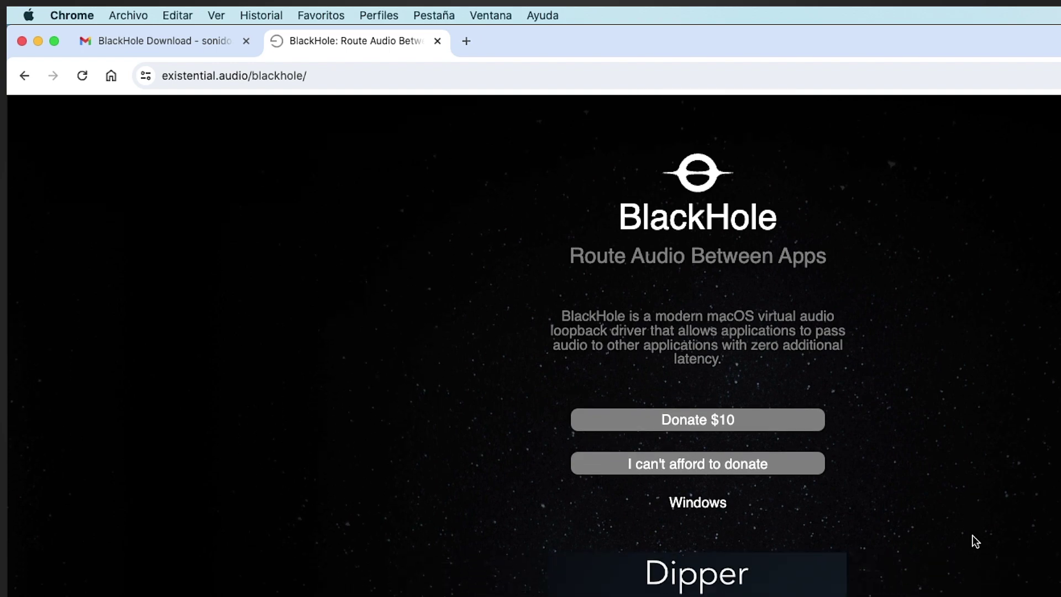
pyautogui.scroll(-3, 976, 542)
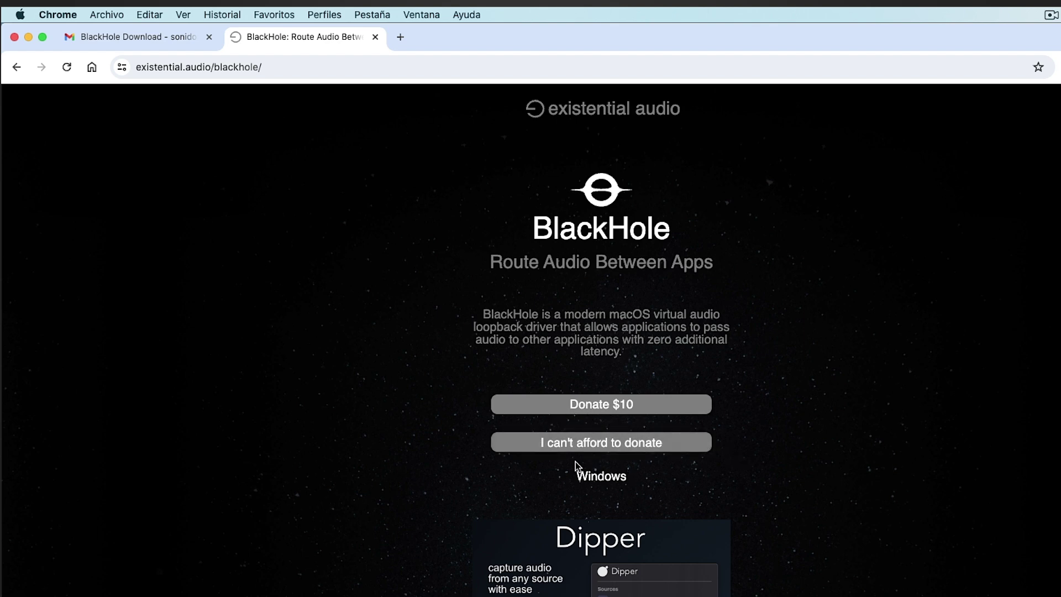
pyautogui.click(600, 448)
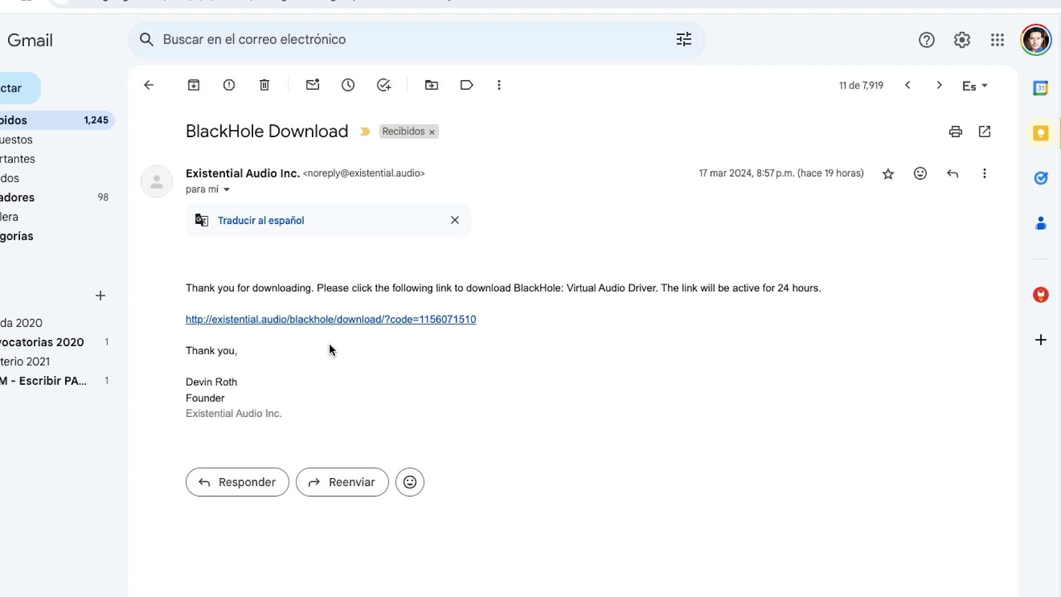
# Step: Download BlackHole 2ch through the emailed link and install it from BlackHole2ch-0.6.0.pkg, accepting the licence agreement
pyautogui.click(319, 320)
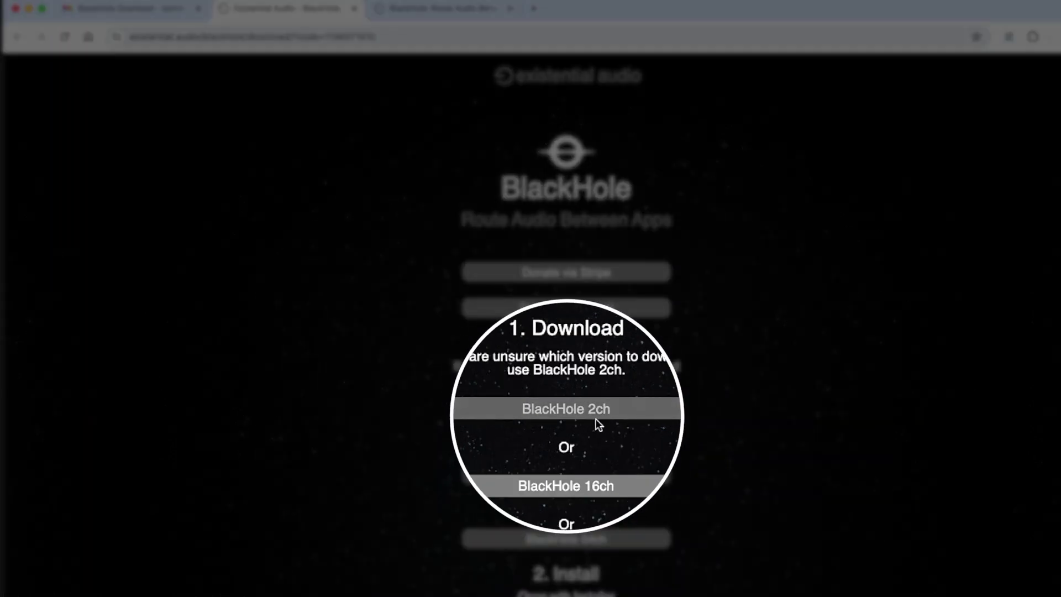
pyautogui.click(591, 410)
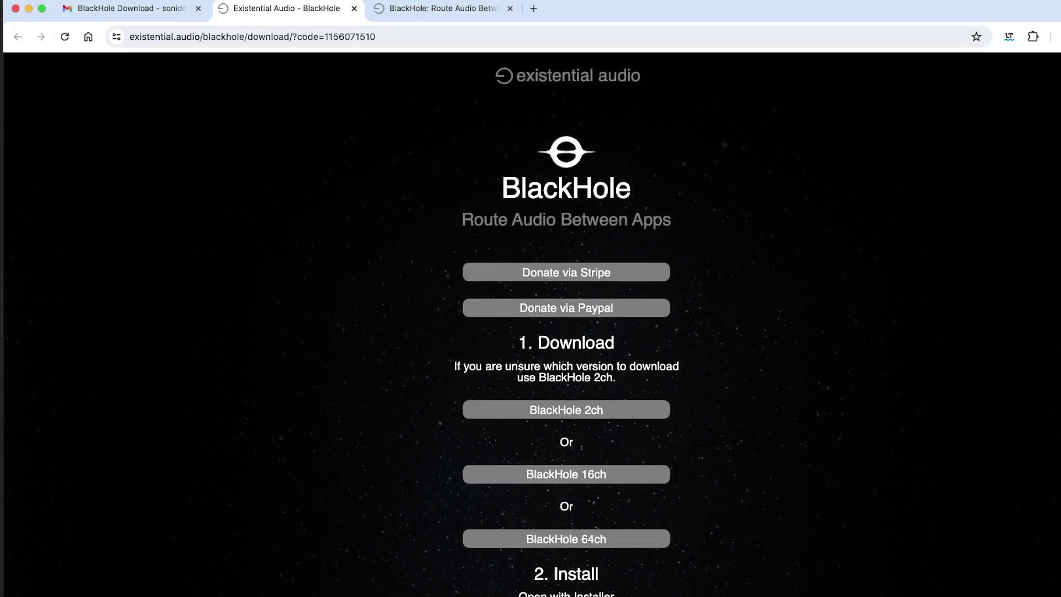
pyautogui.doubleClick(400, 60)
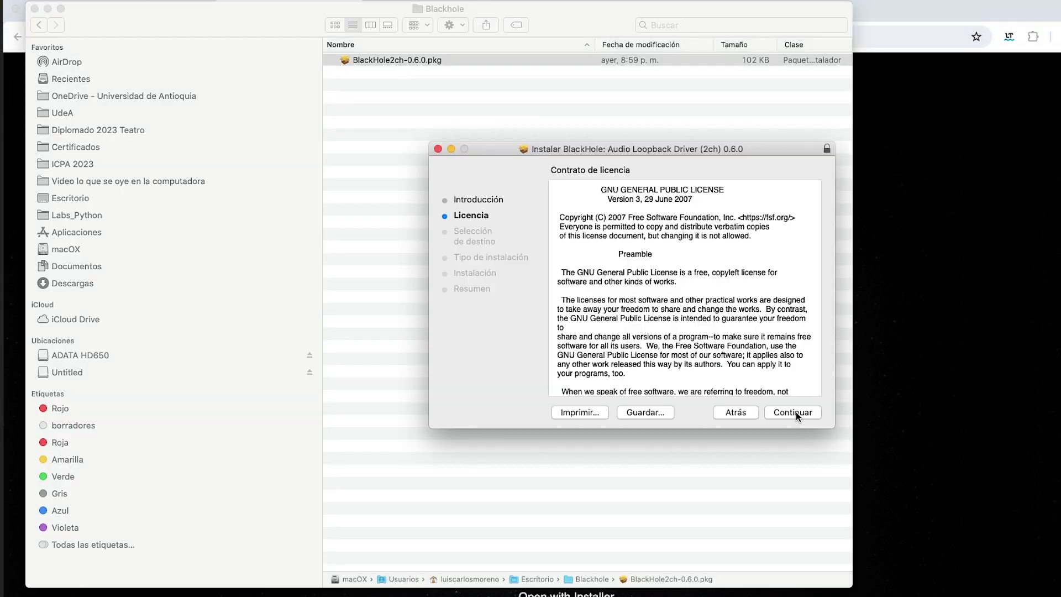
pyautogui.click(787, 413)
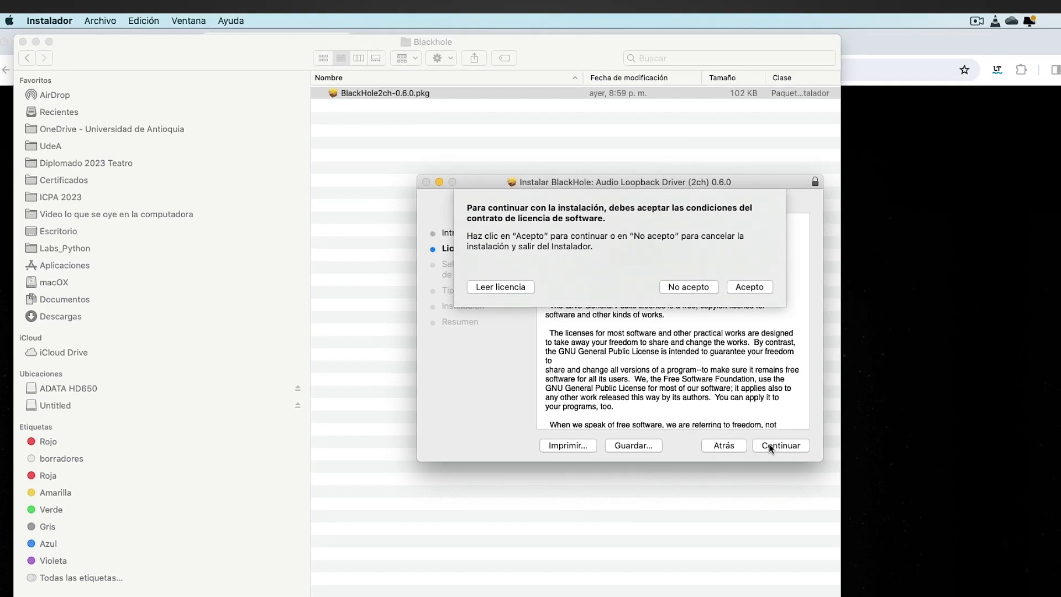
pyautogui.click(741, 291)
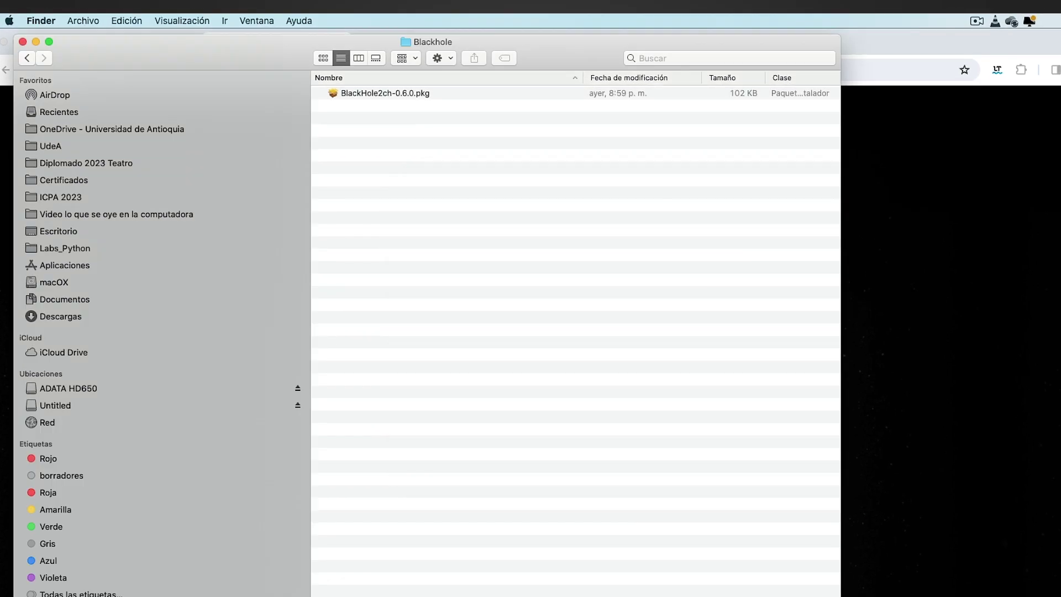
# Step: Search the Mac's applications for "audio" and open Configuración de Audio MIDI
pyautogui.press('F4')
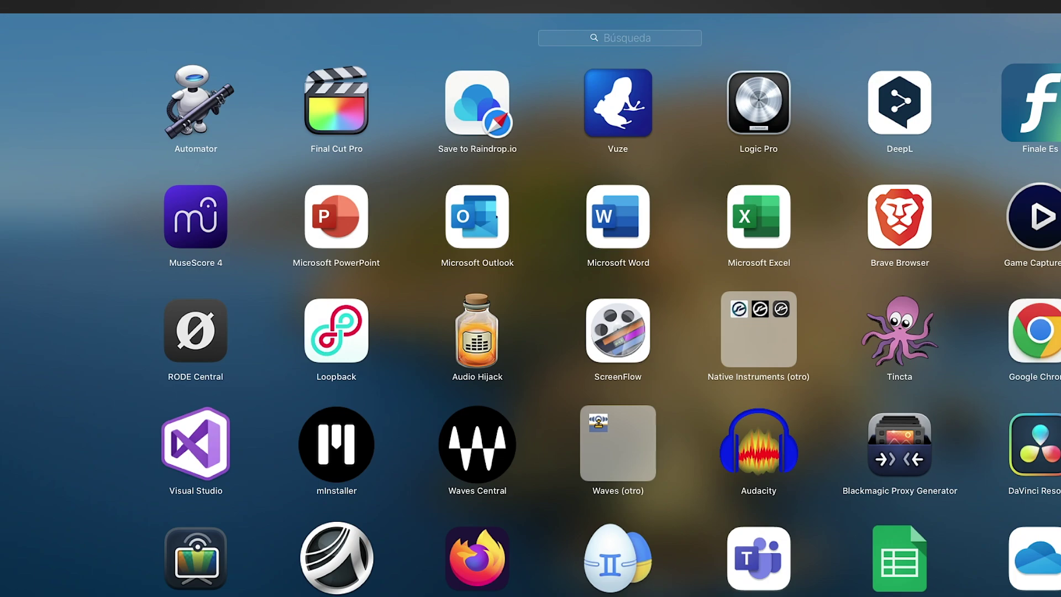
pyautogui.write('audio')
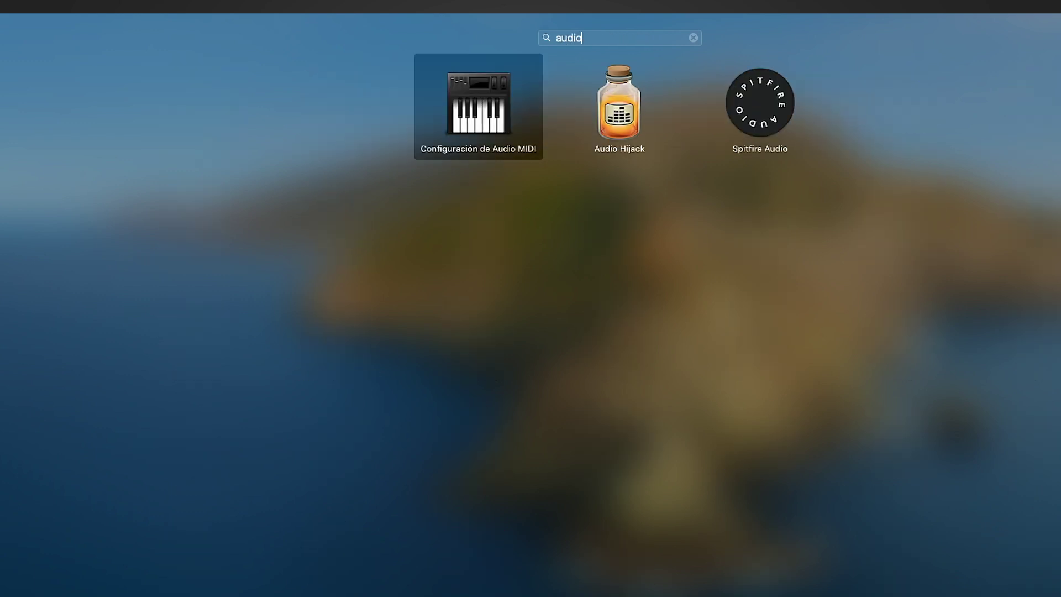
pyautogui.click(476, 122)
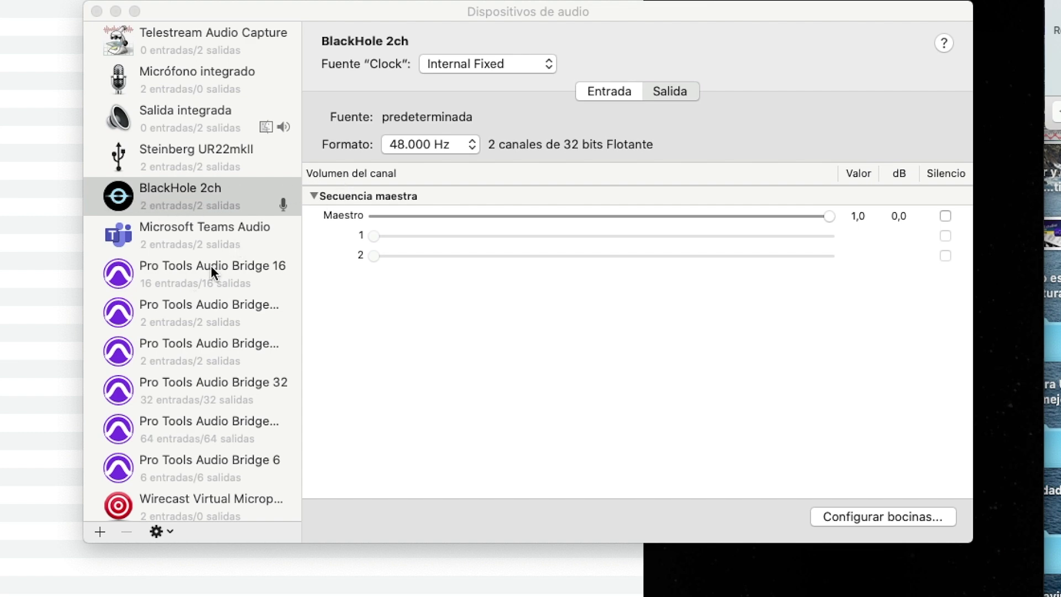
# Step: Create a multi-output device named "Salida de Blackhole" and include Salida integrada in it alongside BlackHole 2ch
pyautogui.click(99, 532)
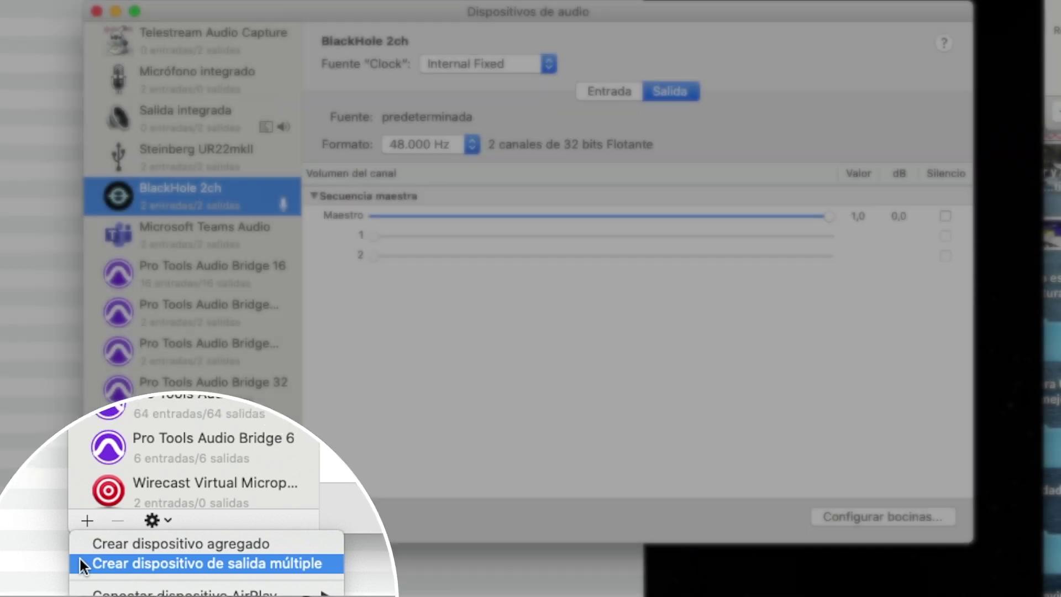
pyautogui.click(94, 565)
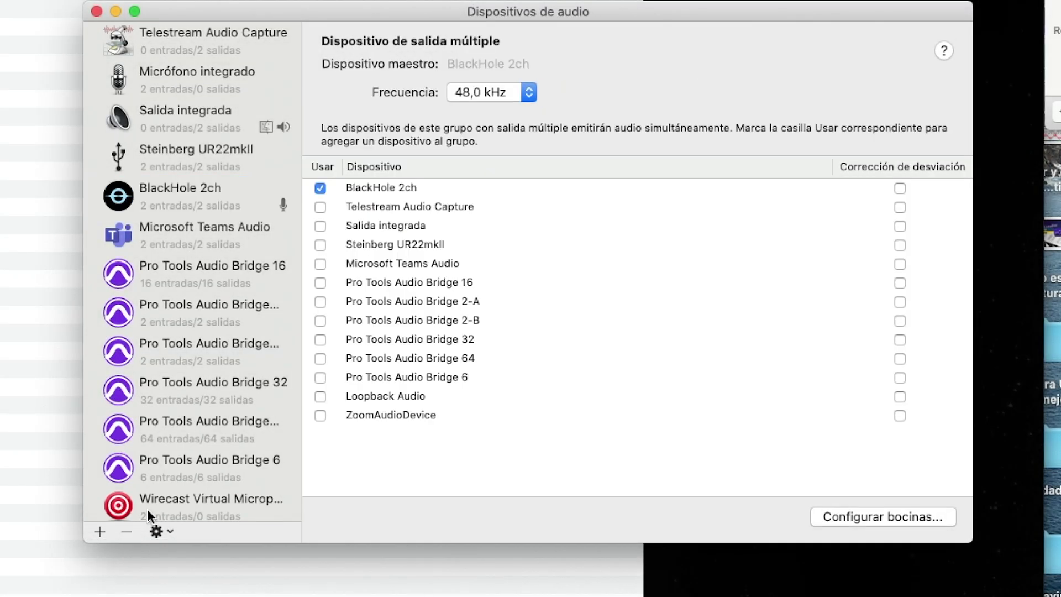
pyautogui.doubleClick(175, 497)
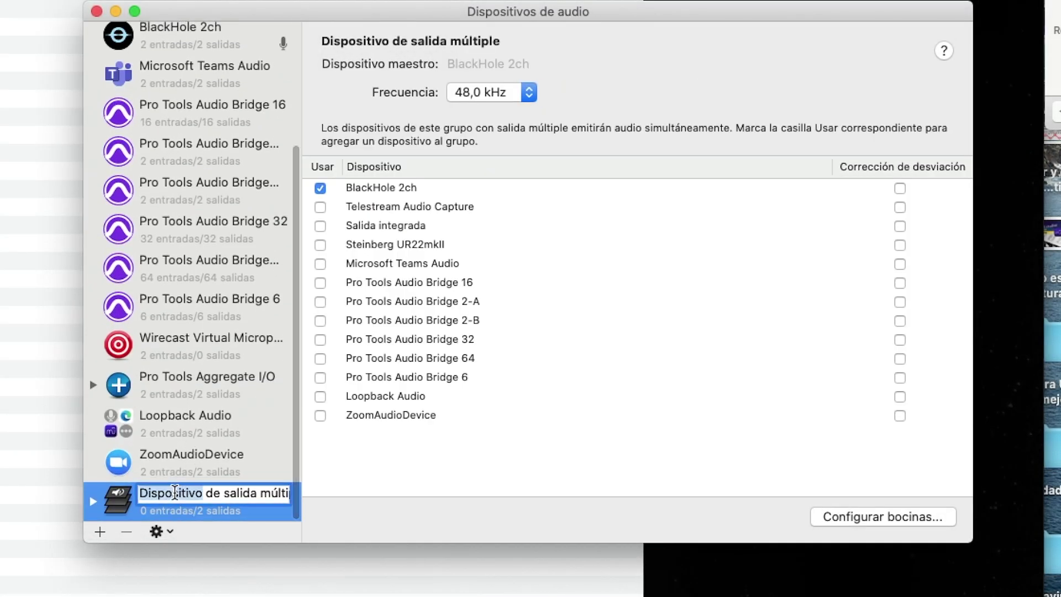
pyautogui.write('Salida de Ba')
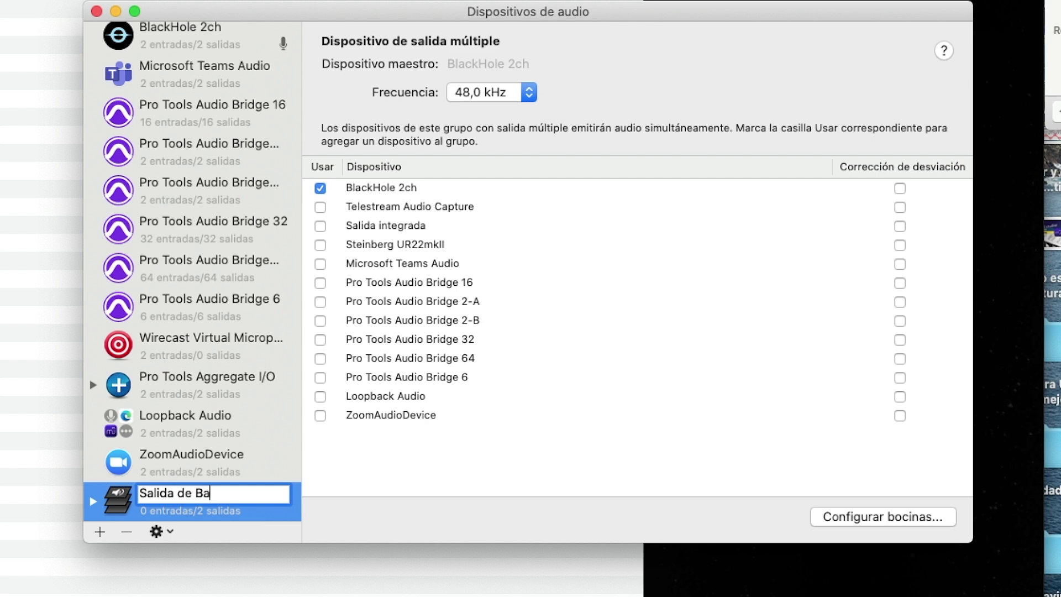
pyautogui.press('BackSpace')
pyautogui.write('lackhole')
pyautogui.press('Return')
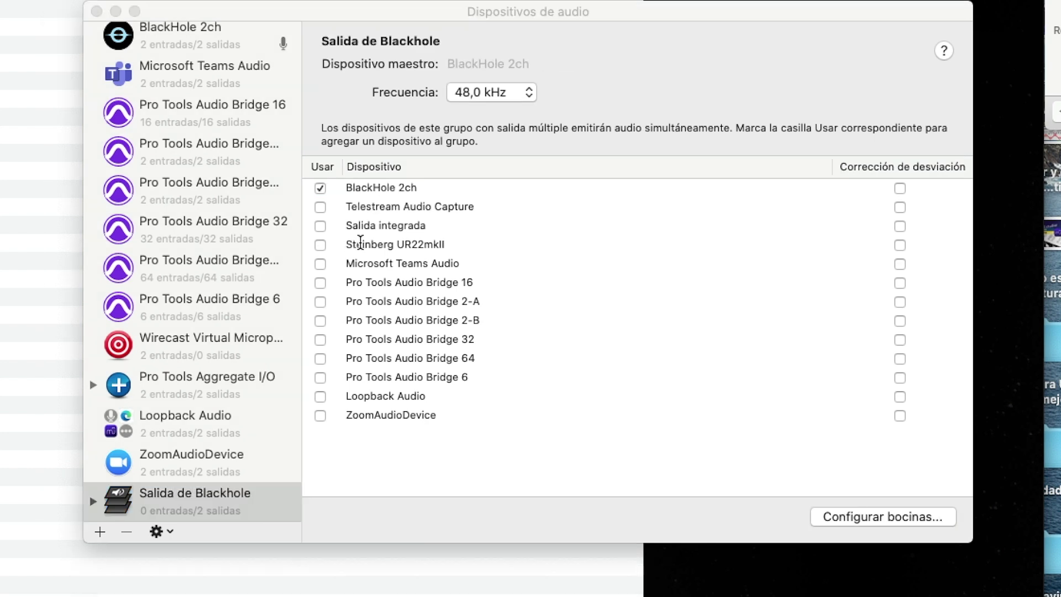
pyautogui.click(320, 226)
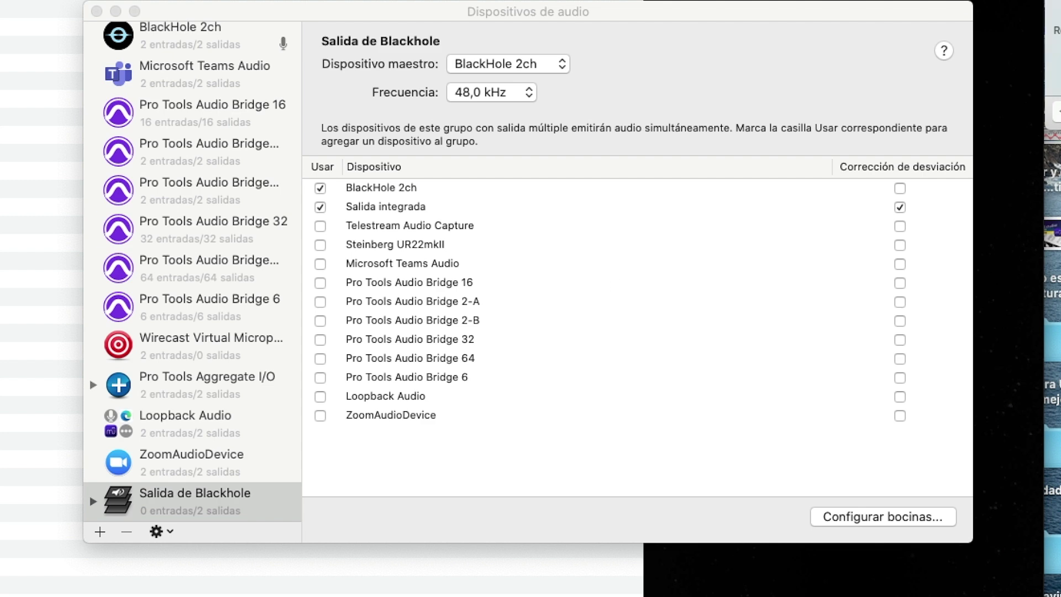
# Step: Create an aggregate device named "Entrada de Blackhold" that uses BlackHole 2ch and Micrófono integrado
pyautogui.click(100, 531)
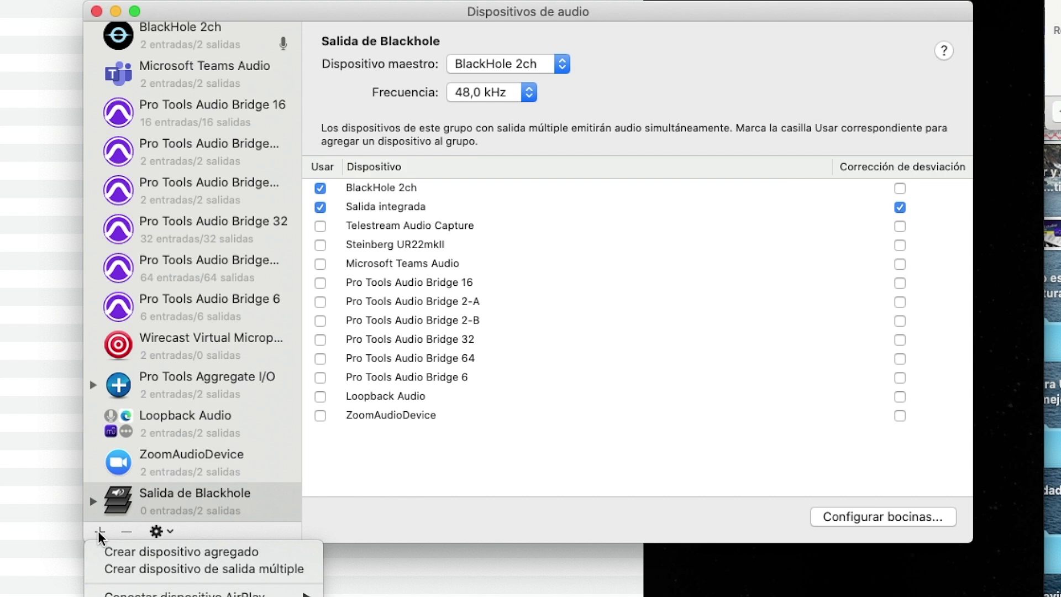
pyautogui.click(106, 552)
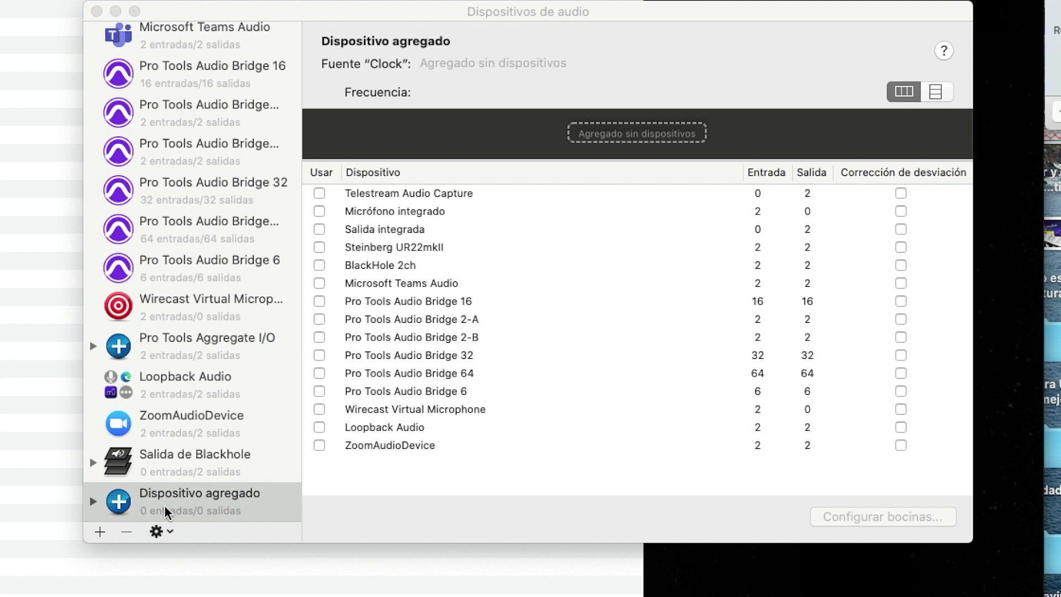
pyautogui.doubleClick(197, 493)
pyautogui.moveTo(197, 494); pyautogui.dragTo(264, 493)
pyautogui.write('Entrada de Blackhold')
pyautogui.press('Return')
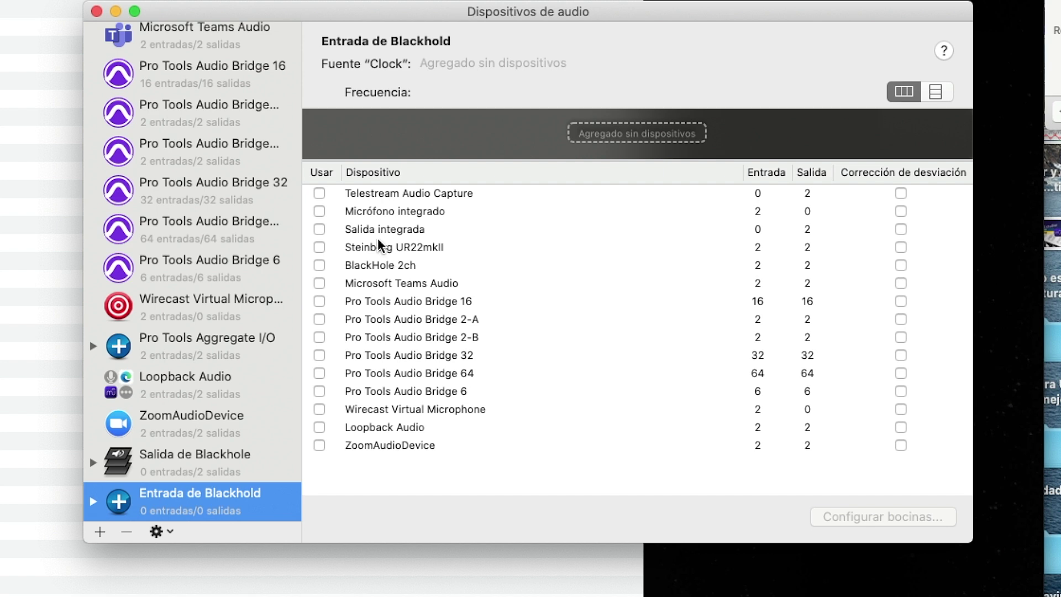
pyautogui.click(319, 266)
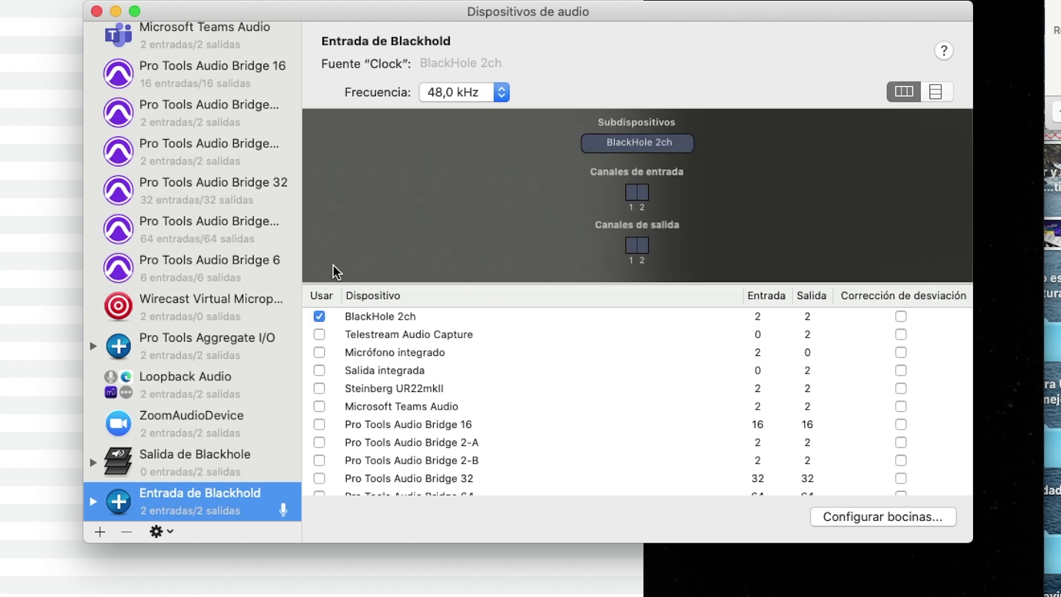
pyautogui.click(319, 353)
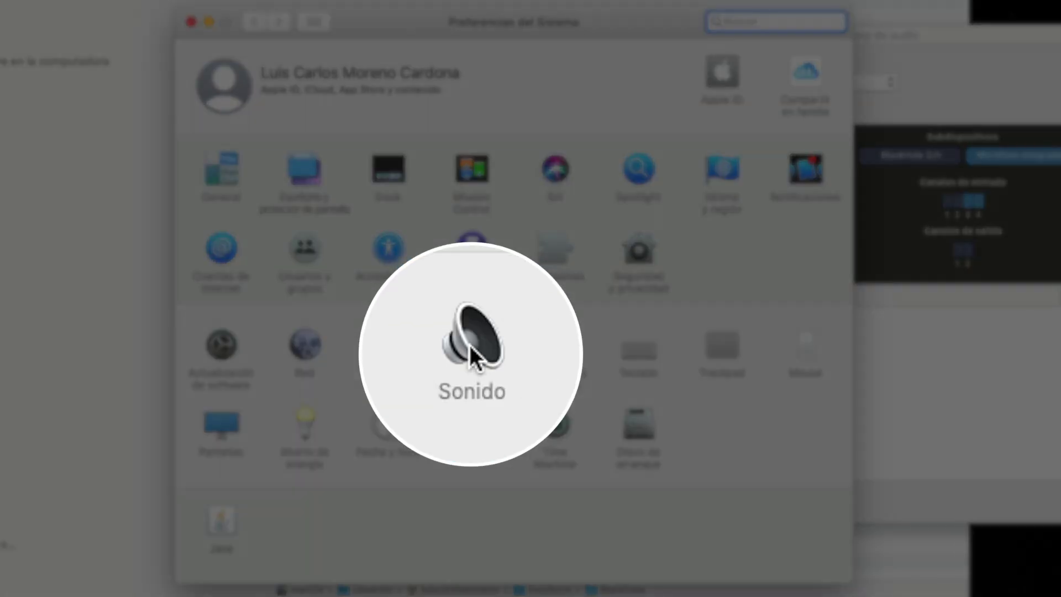
# Step: In the Mac's Sonido preferences, choose Salida de Blackhole as the sound output and Entrada de Blackhold as the sound input
pyautogui.click(471, 345)
pyautogui.click(280, 203)
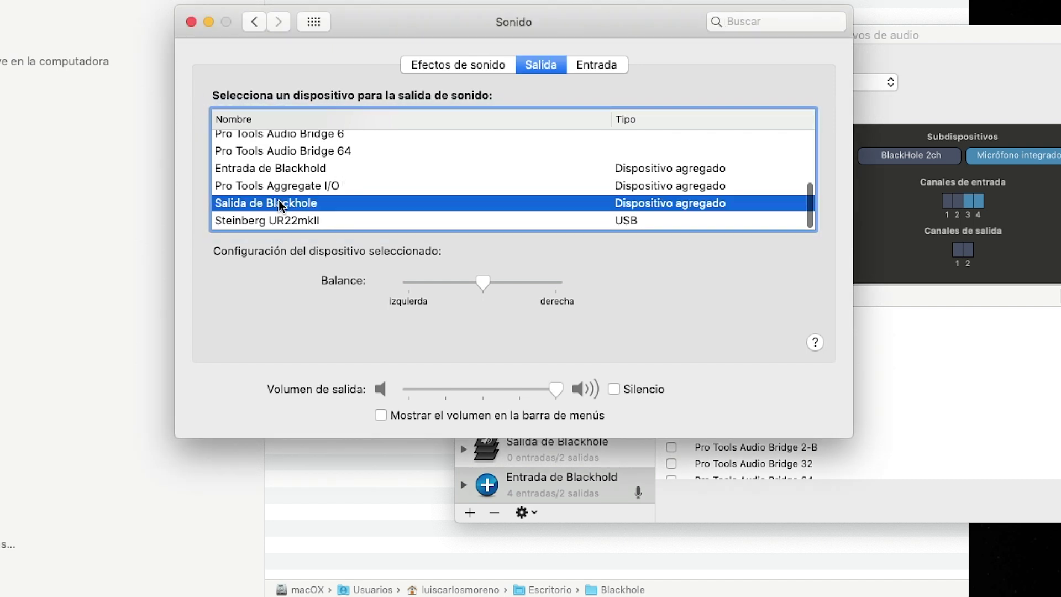
pyautogui.click(592, 65)
pyautogui.scroll(5, 359, 168)
pyautogui.scroll(-5, 358, 171)
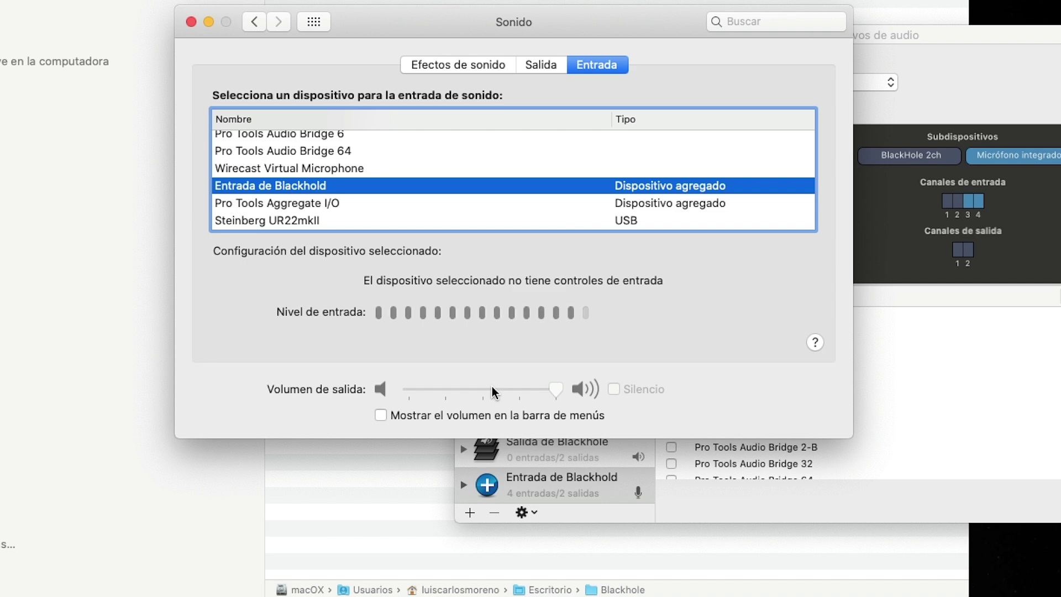
pyautogui.press('XF86AudioRaiseVolume')
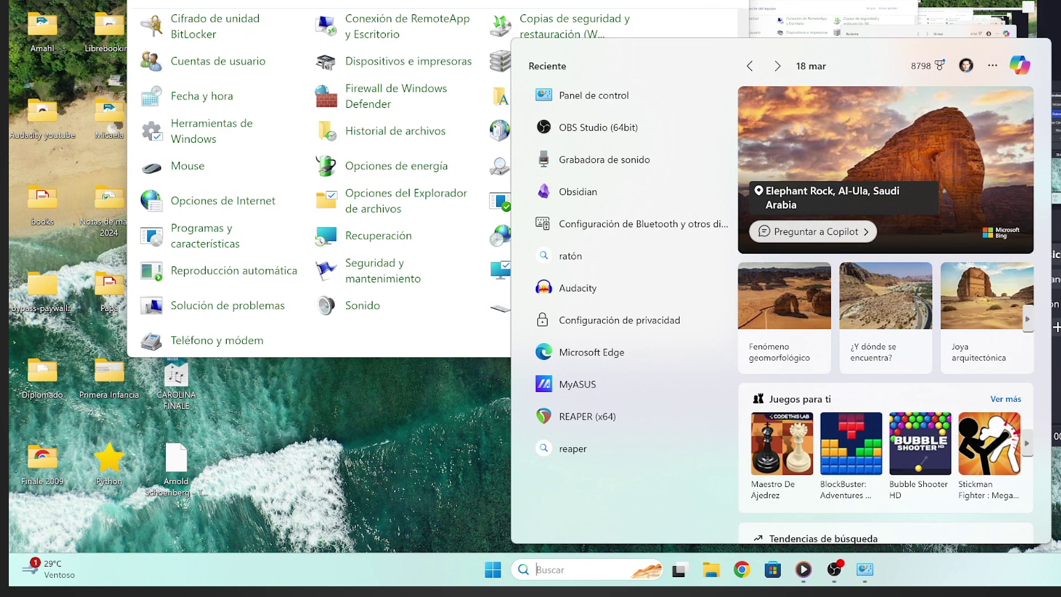
# Step: On the Windows computer, search for "grabadora de sonido" and open the Grabadora de sonido app
pyautogui.write('grabadora')
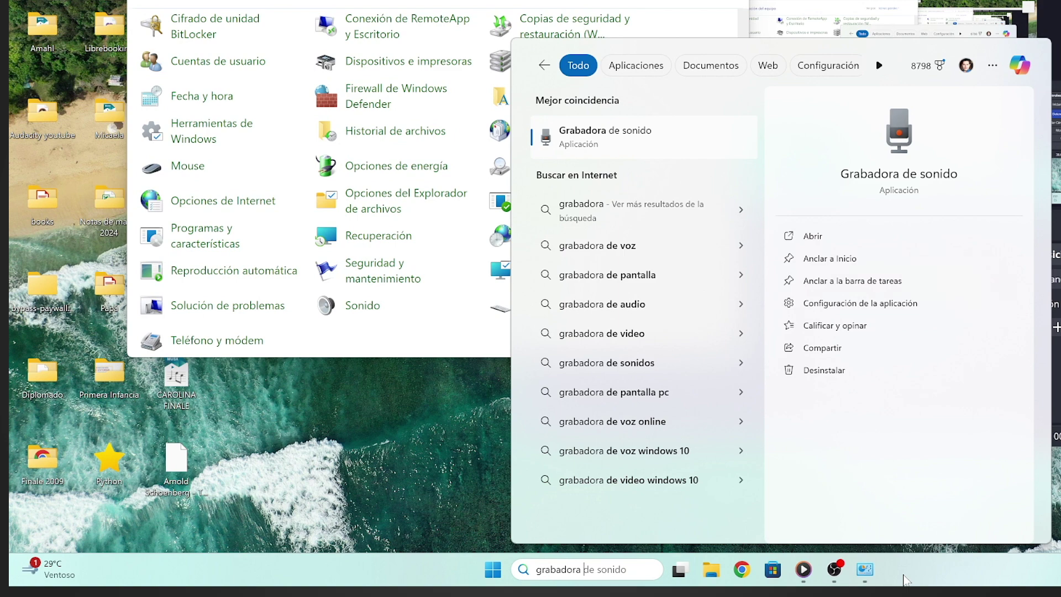
pyautogui.press('Escape')
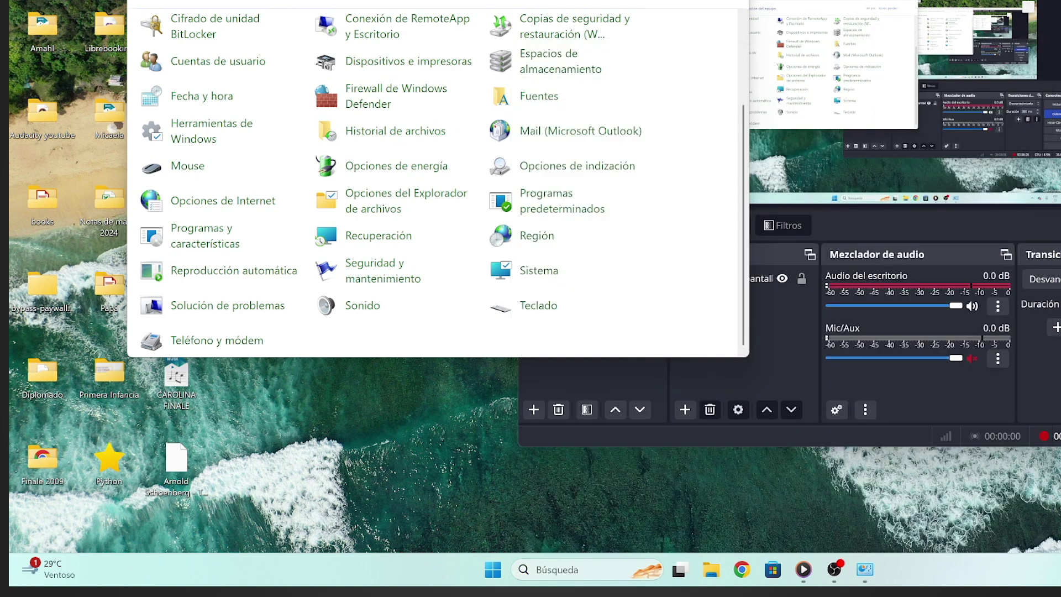
pyautogui.click(552, 570)
pyautogui.write('g')
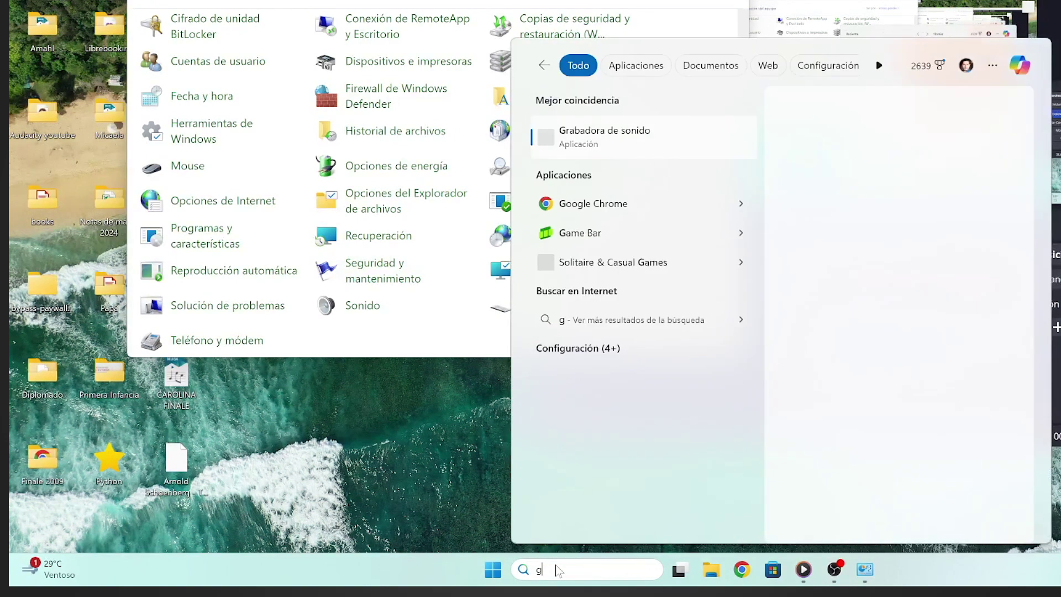
pyautogui.write('rabadora de s')
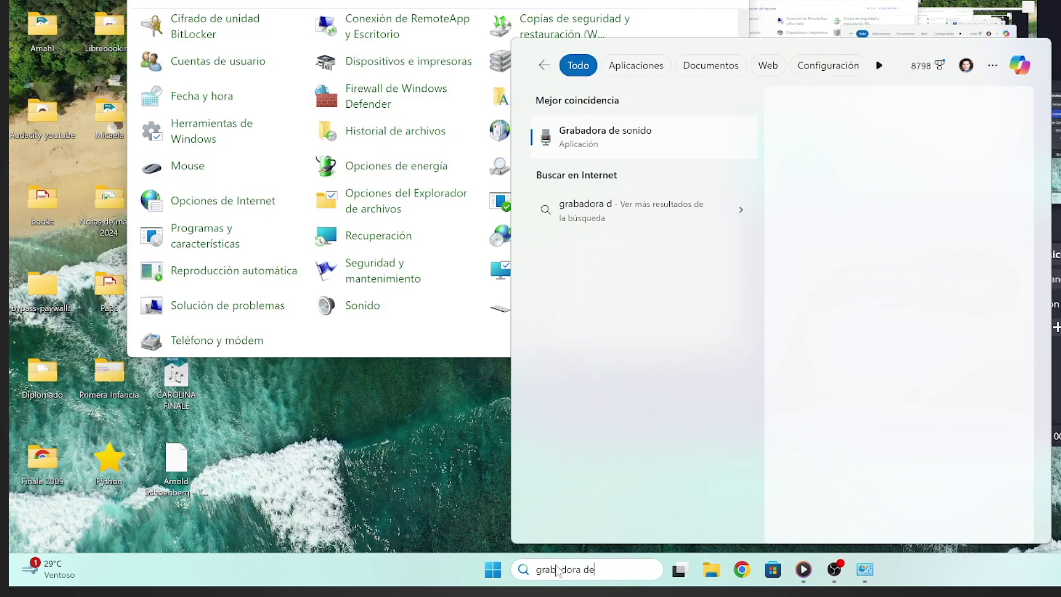
pyautogui.write('onido')
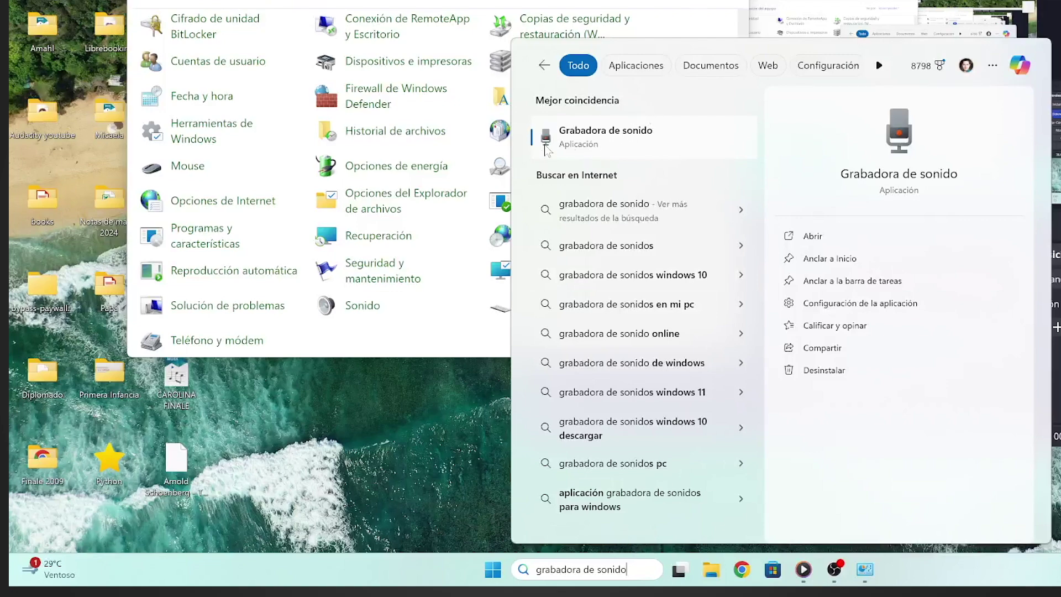
pyautogui.click(603, 144)
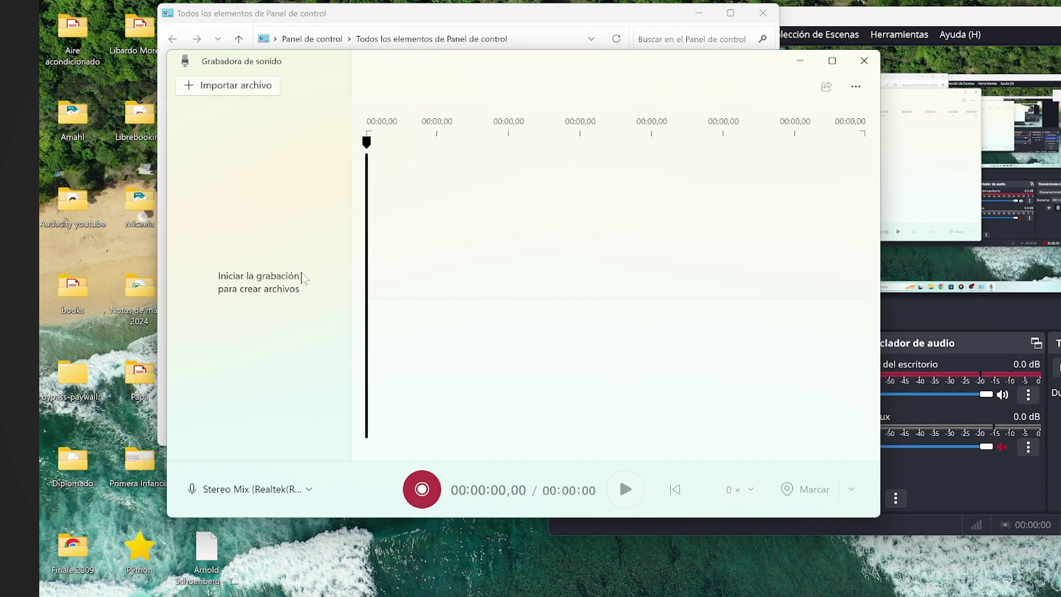
# Step: Try to start a recording from Stereo Mix and open the Windows microphone access settings from the Grabadora de sonido
pyautogui.click(423, 489)
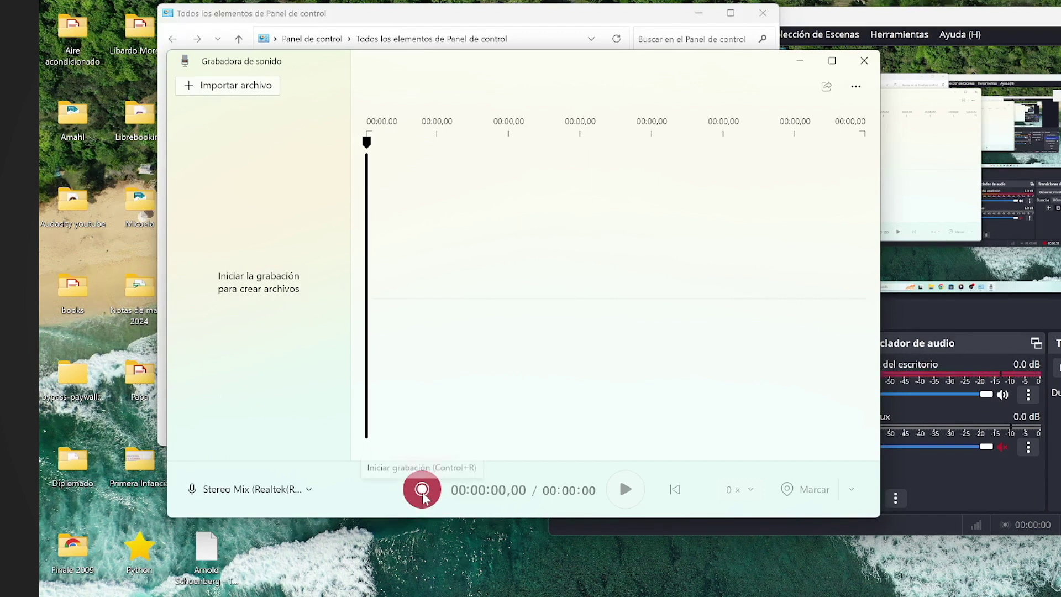
pyautogui.click(422, 489)
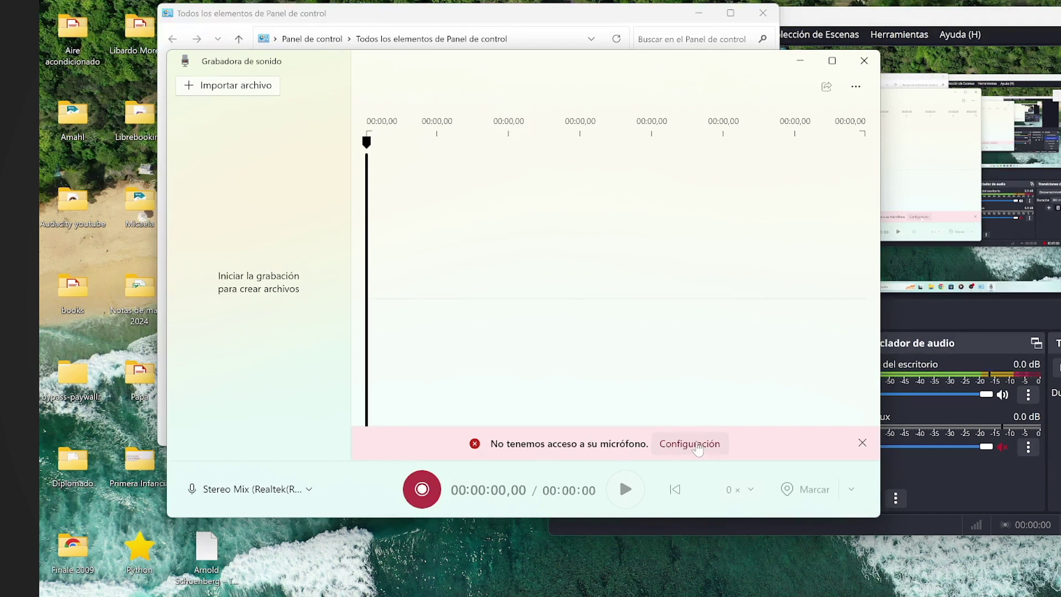
pyautogui.click(690, 444)
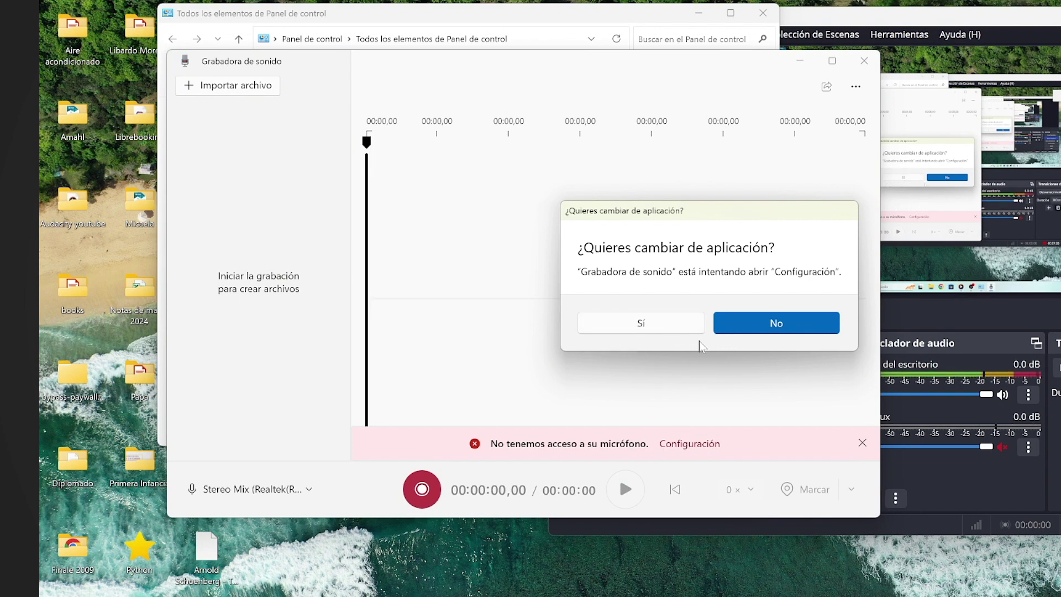
pyautogui.click(638, 329)
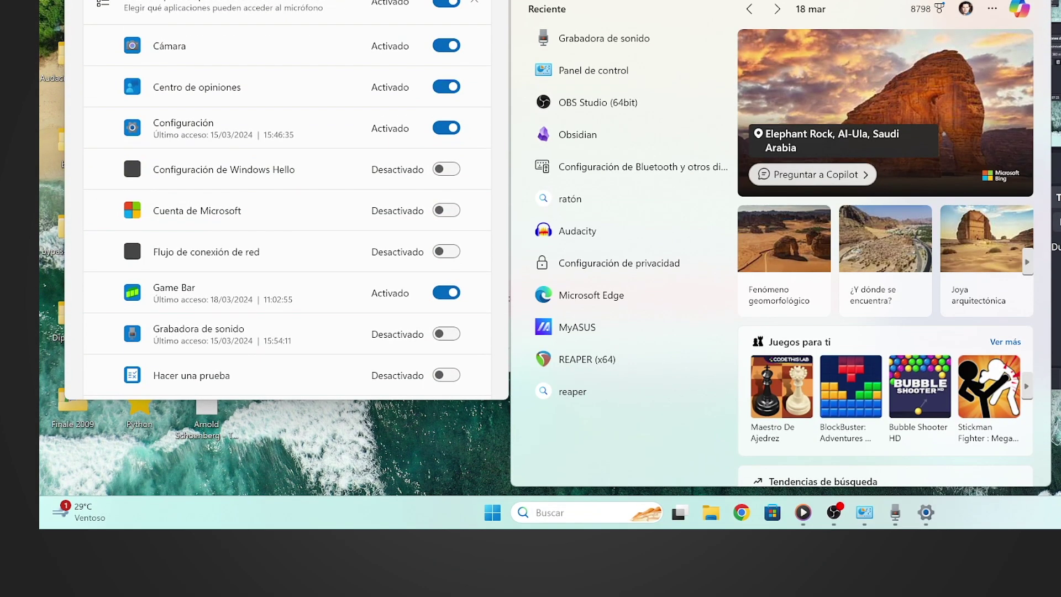
# Step: Search Windows for "microfono" and open Configuración de privacidad de micrófono
pyautogui.write('microfon')
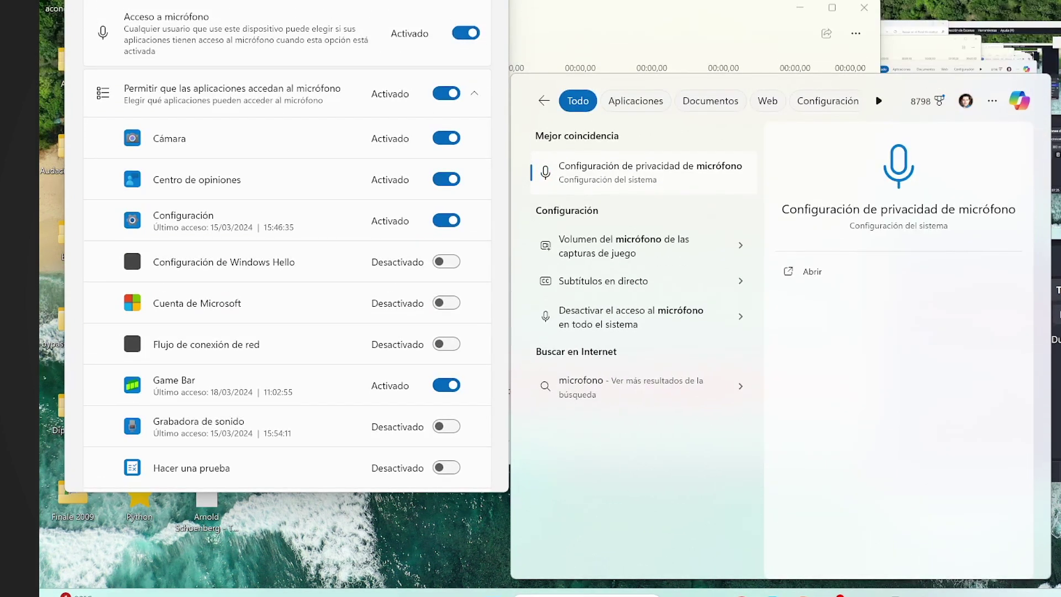
pyautogui.write('o')
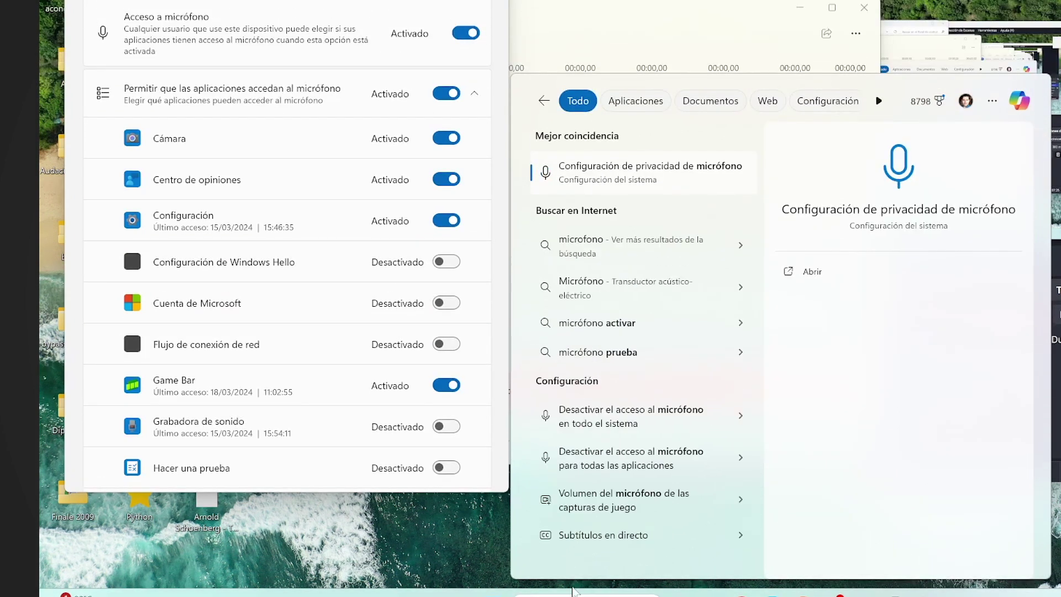
pyautogui.click(613, 176)
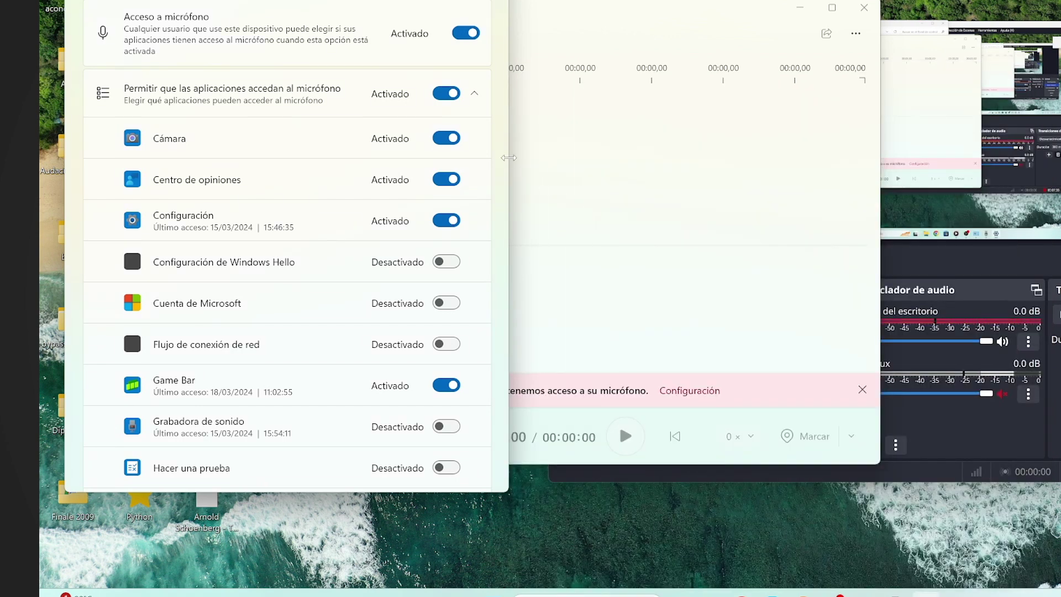
# Step: Allow Grabadora de sonido to access the microphone in the privacy settings, and close both the settings and the recorder window
pyautogui.scroll(-3, 507, 67)
pyautogui.moveTo(507, 68); pyautogui.dragTo(515, 100)
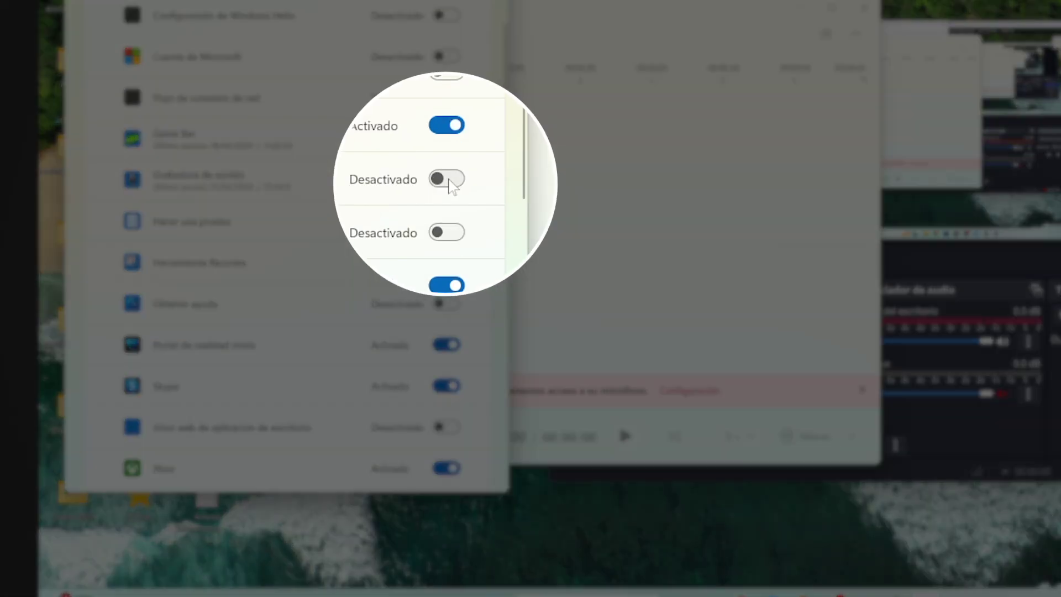
pyautogui.click(449, 182)
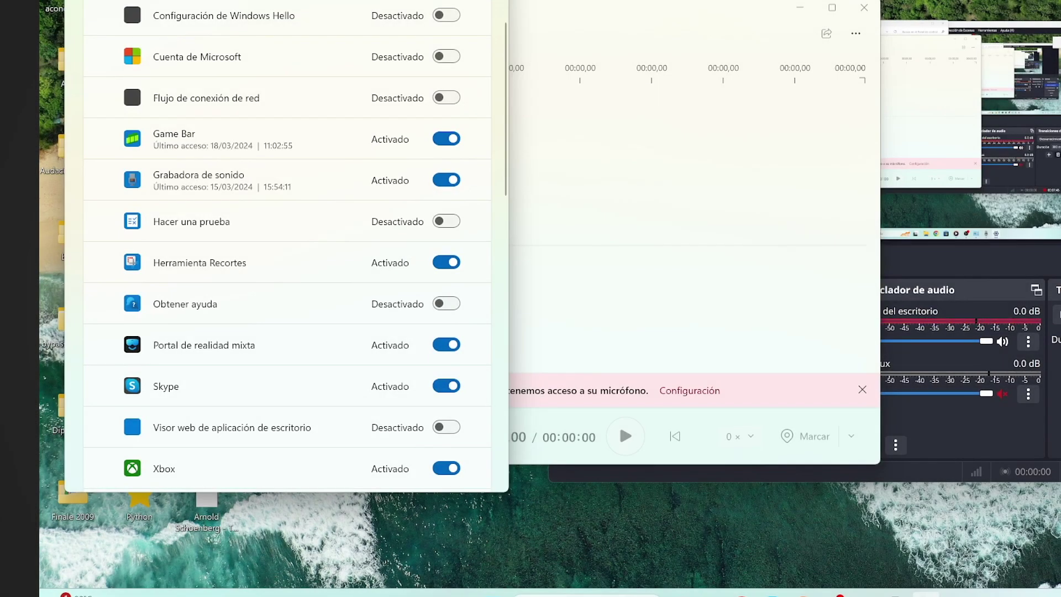
pyautogui.hotkey('alt', 'F4')
pyautogui.click(865, 7)
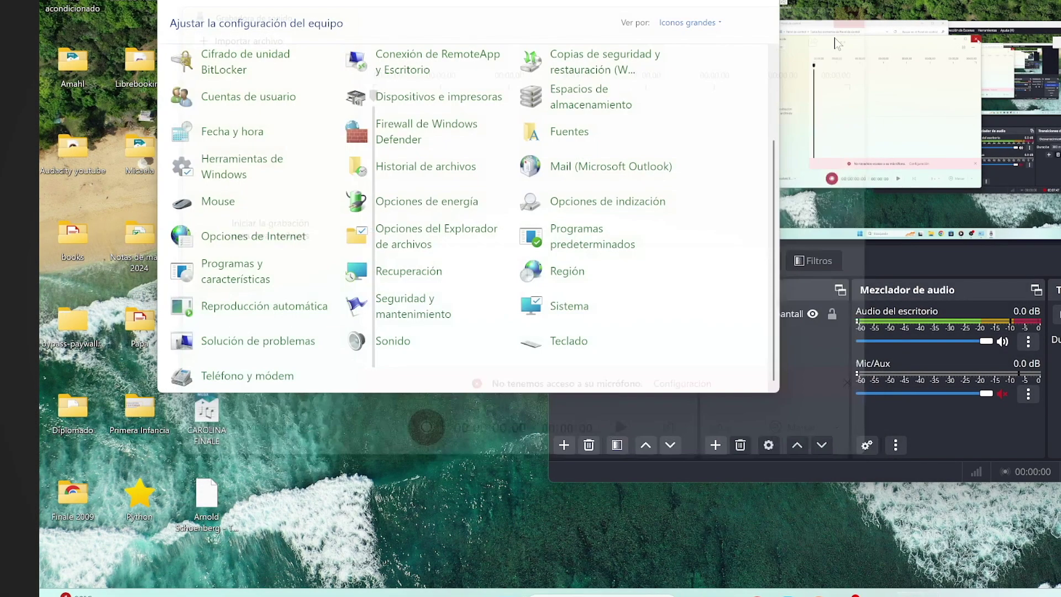
# Step: Search Windows for "grabad", reopen Grabadora de sonido and select Stereo Mix (Realtek(R) Audio) as its recording device
pyautogui.click(616, 595)
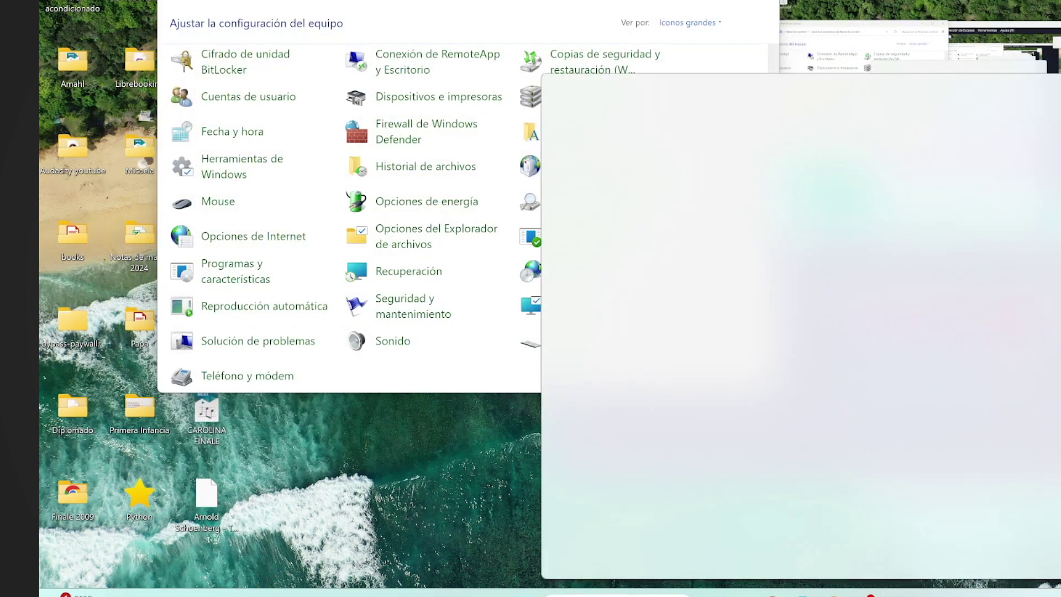
pyautogui.write('grabad')
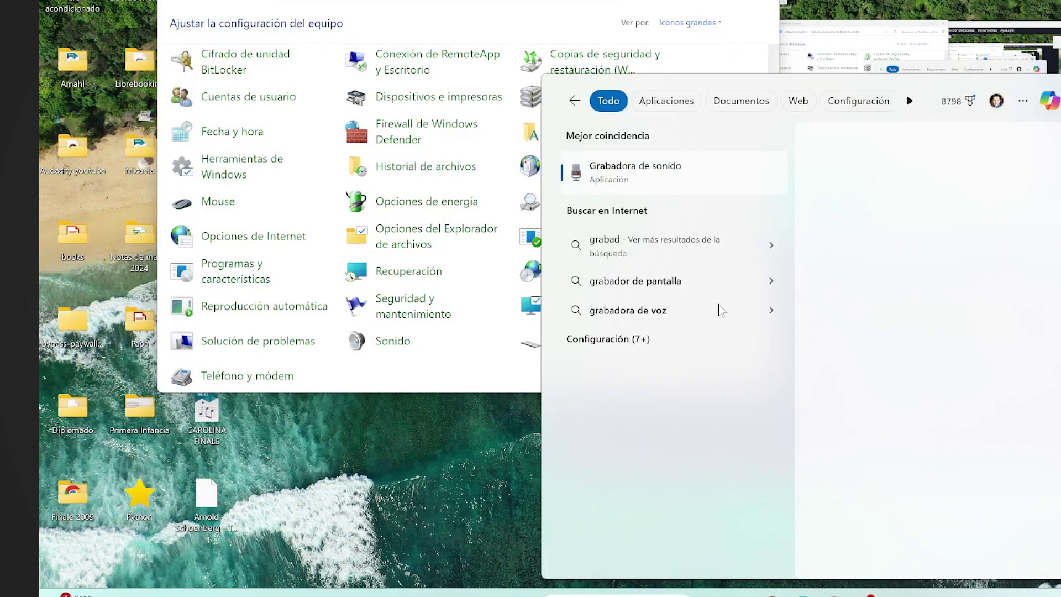
pyautogui.click(628, 175)
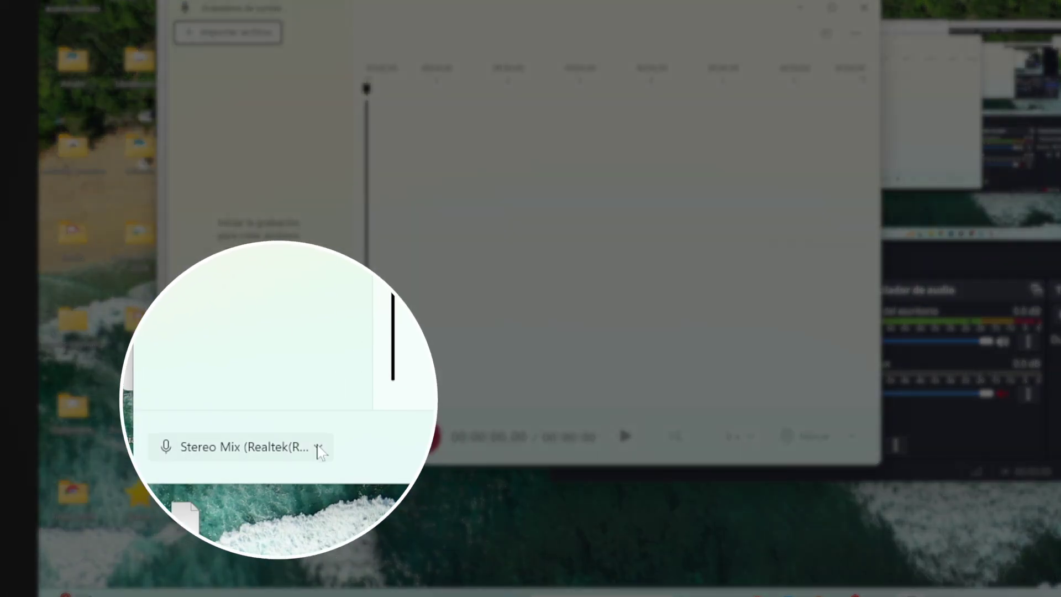
pyautogui.click(309, 436)
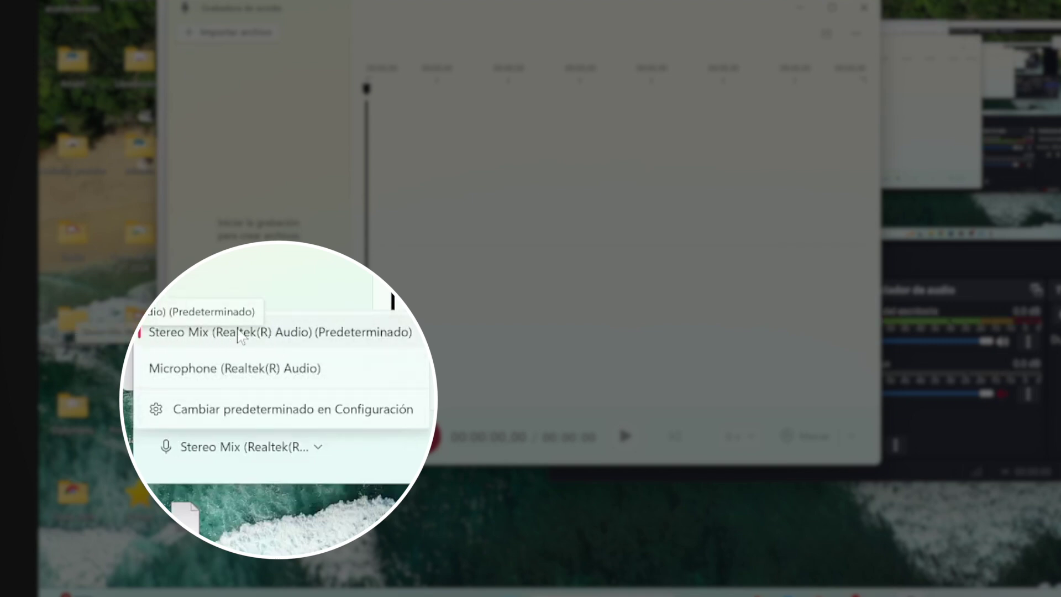
pyautogui.click(178, 338)
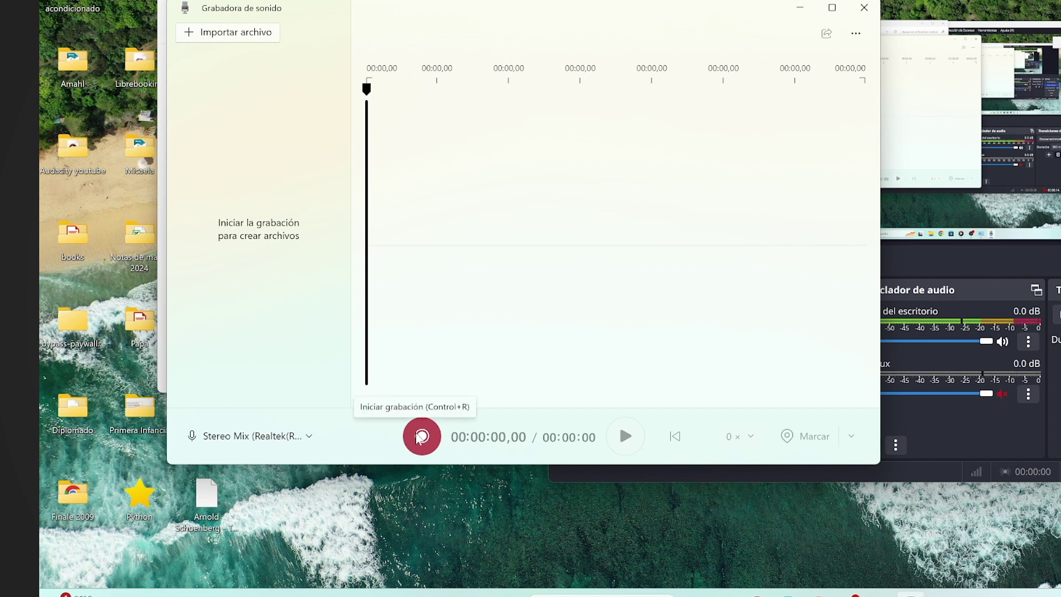
# Step: Record about 12 seconds of system audio from Stereo Mix and show the recorded file in its folder
pyautogui.click(418, 436)
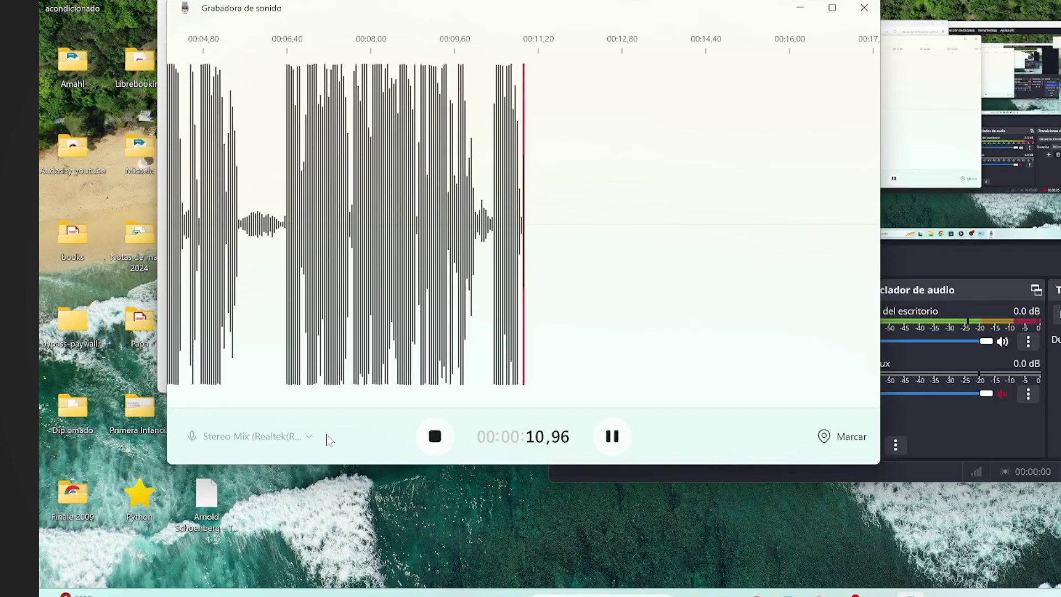
pyautogui.press('Escape')
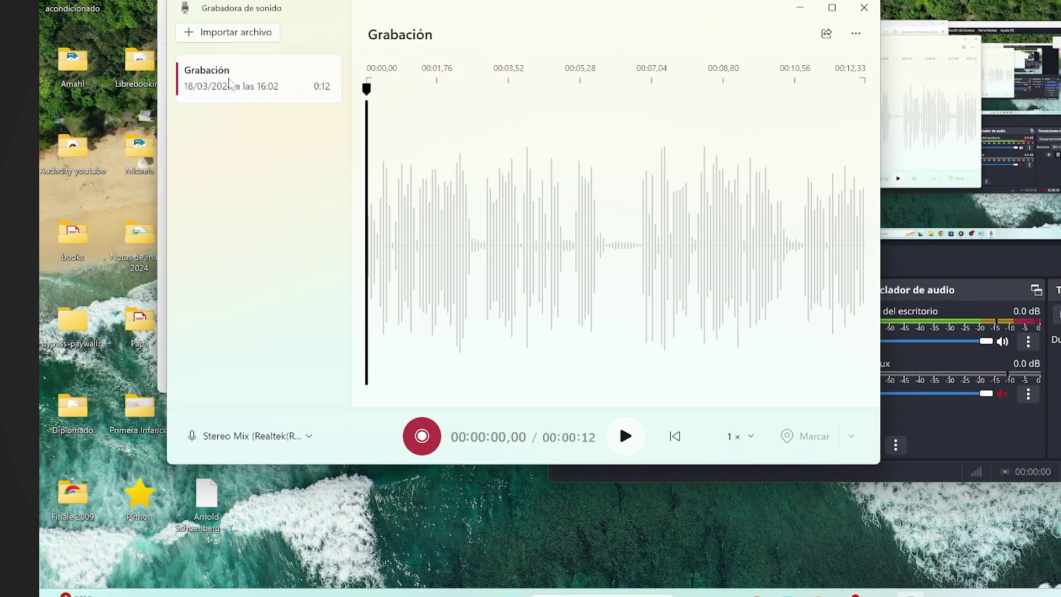
pyautogui.rightClick(228, 82)
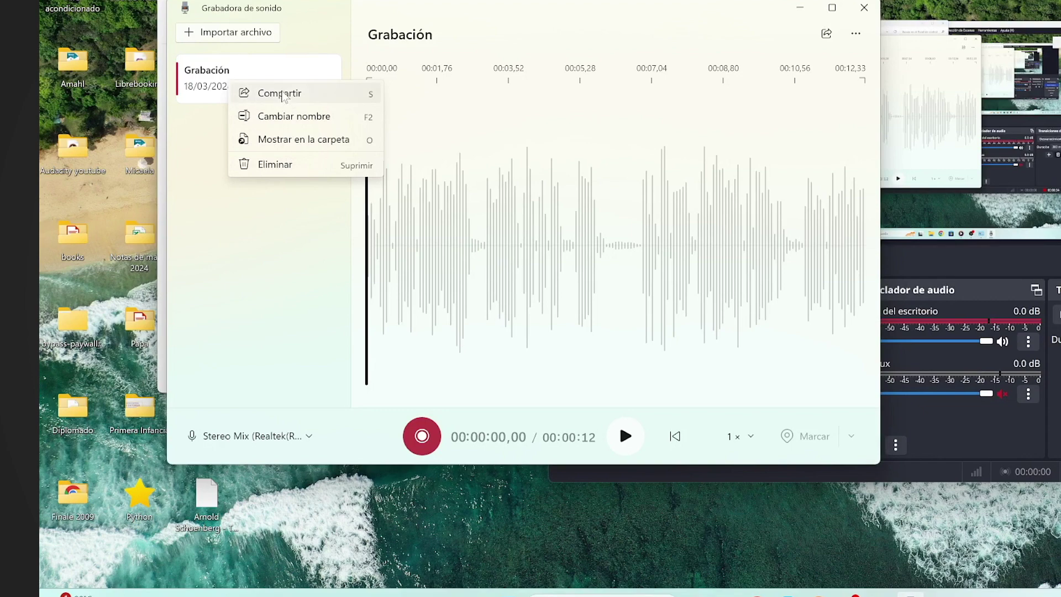
pyautogui.click(277, 139)
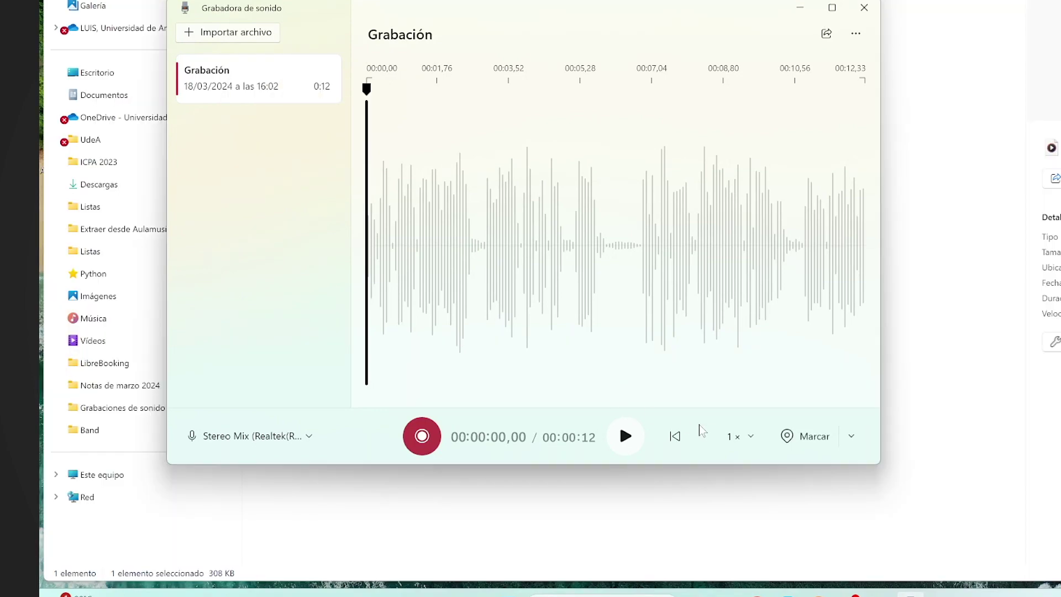
# Step: Play the beginning of the recording in Grabadora de sonido, pause it and review the available playback speeds
pyautogui.click(627, 436)
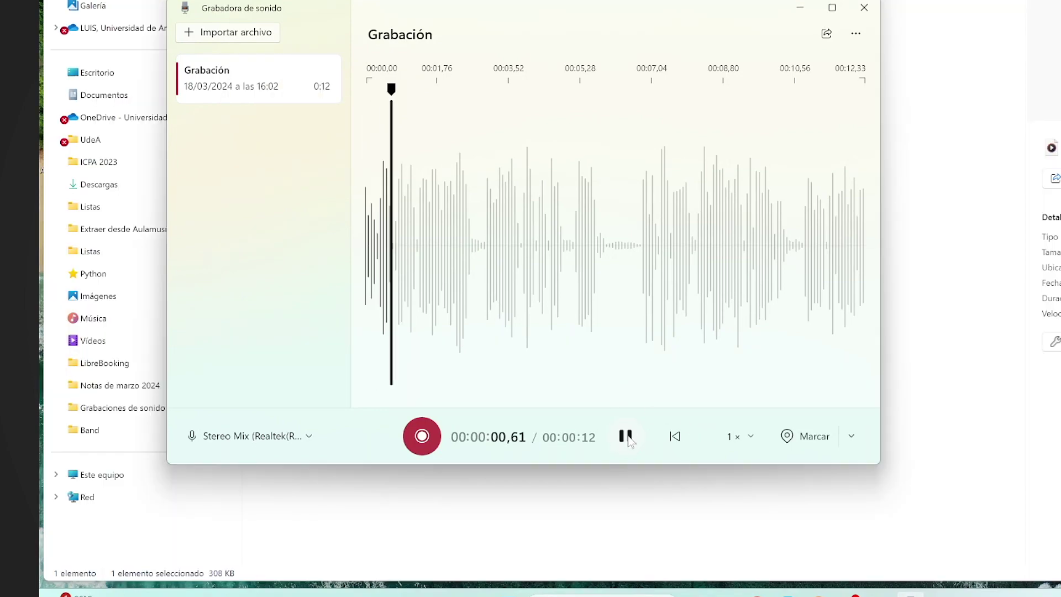
pyautogui.click(626, 436)
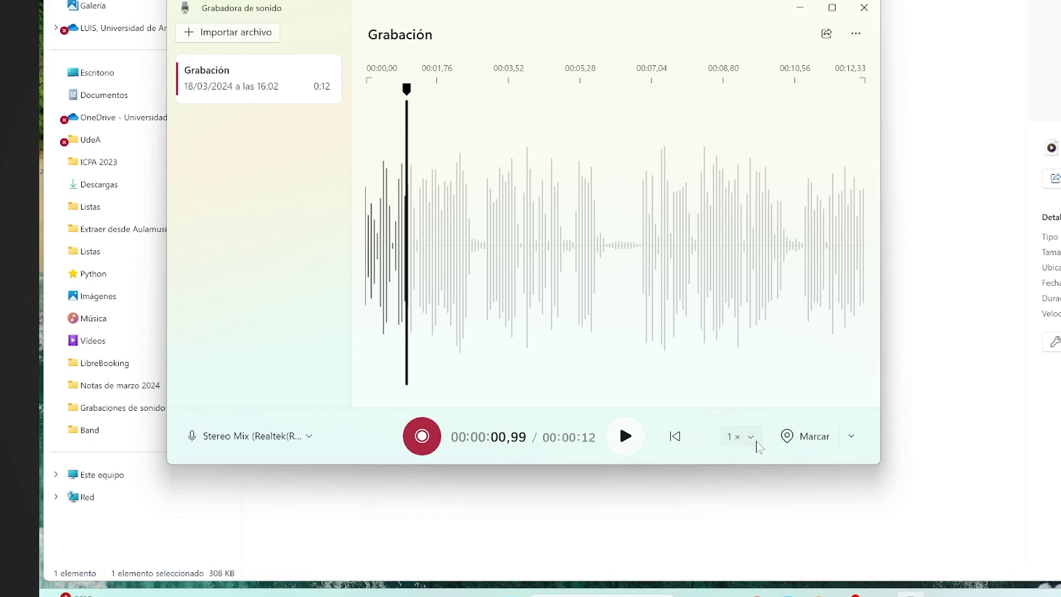
pyautogui.click(741, 437)
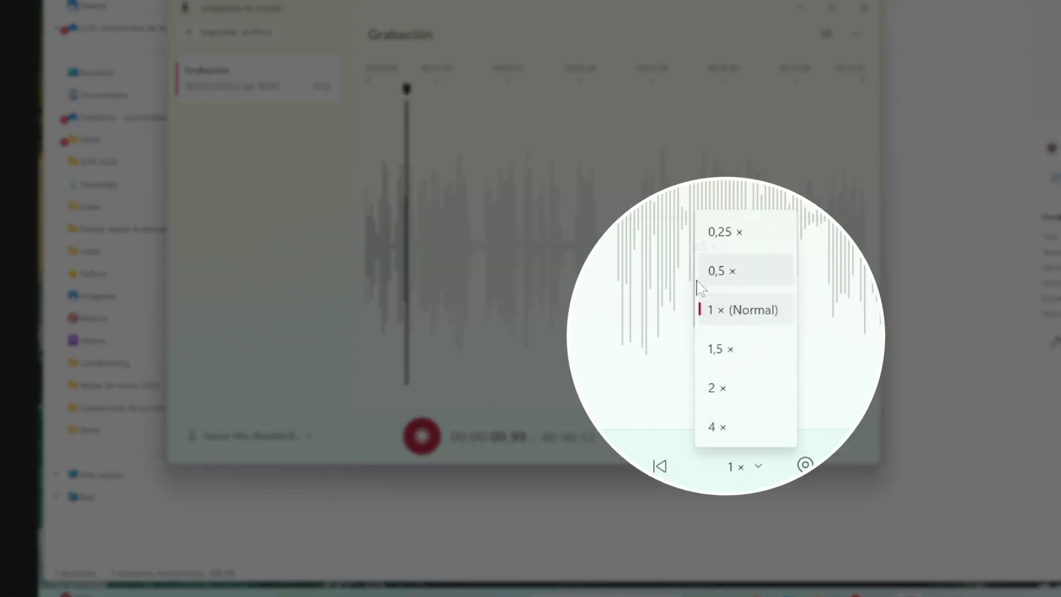
pyautogui.click(763, 275)
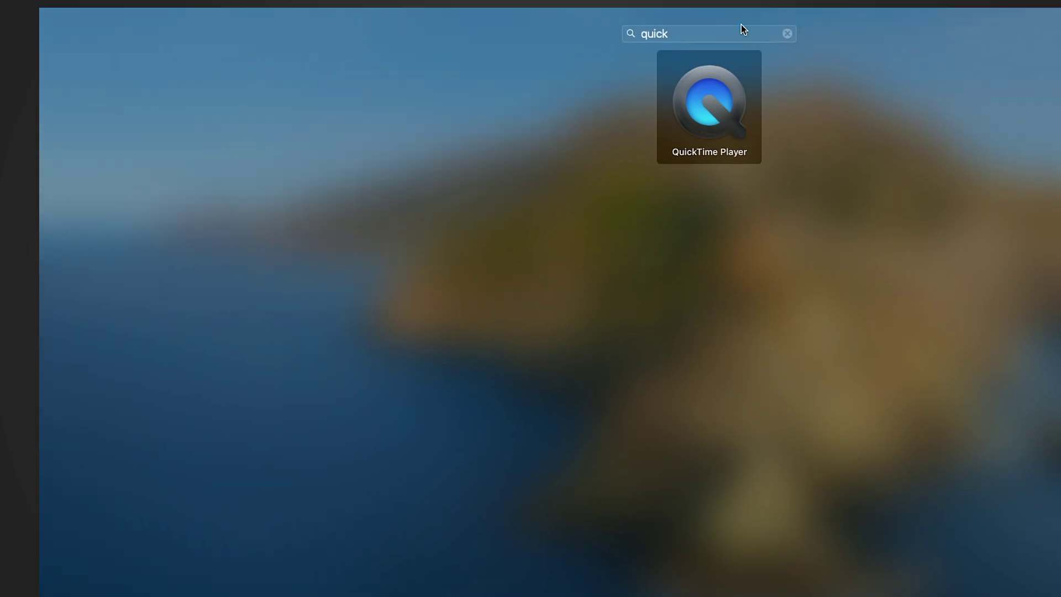
# Step: On the Mac, open QuickTime Player and create a new audio recording with Entrada de Blackhole as the microphone
pyautogui.click(688, 108)
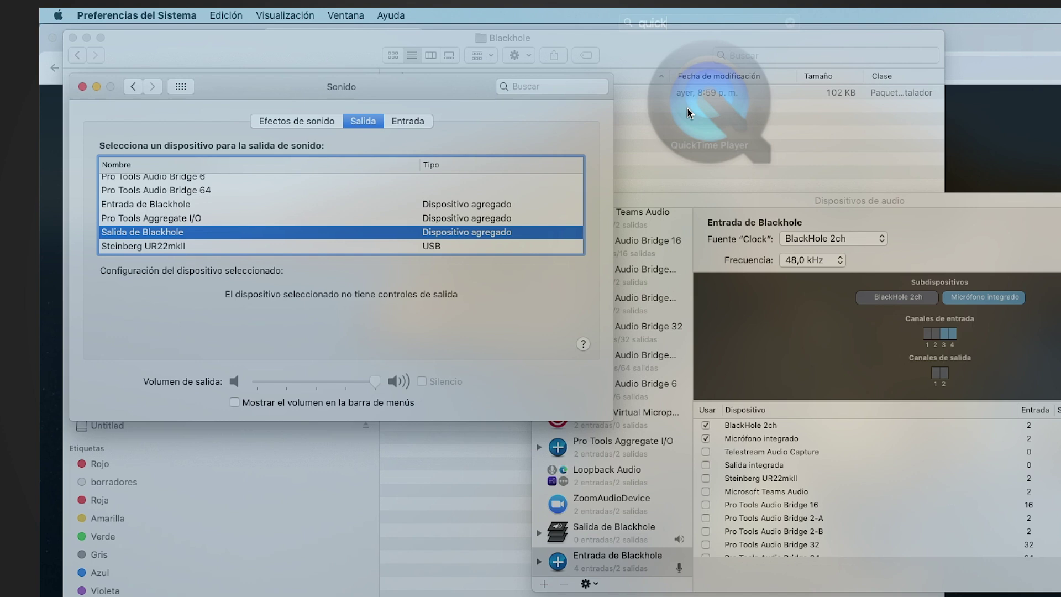
pyautogui.click(193, 15)
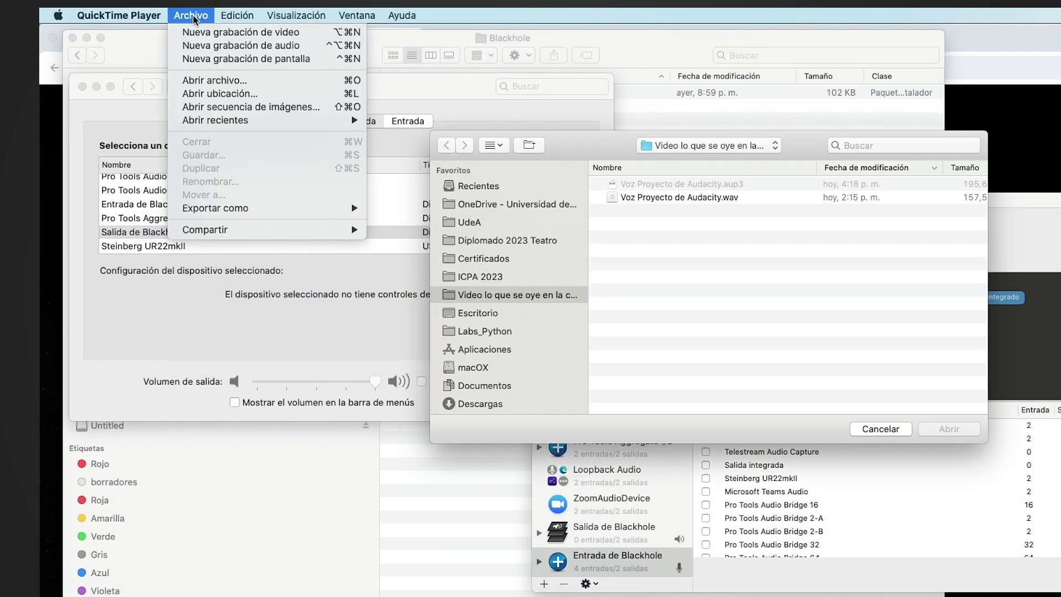
pyautogui.click(211, 44)
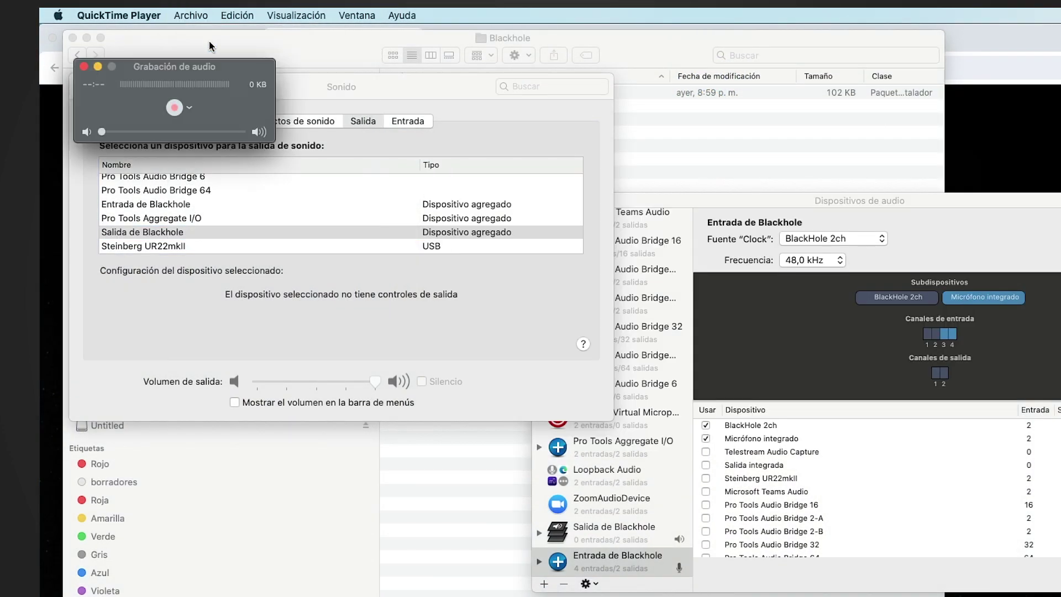
pyautogui.click(190, 107)
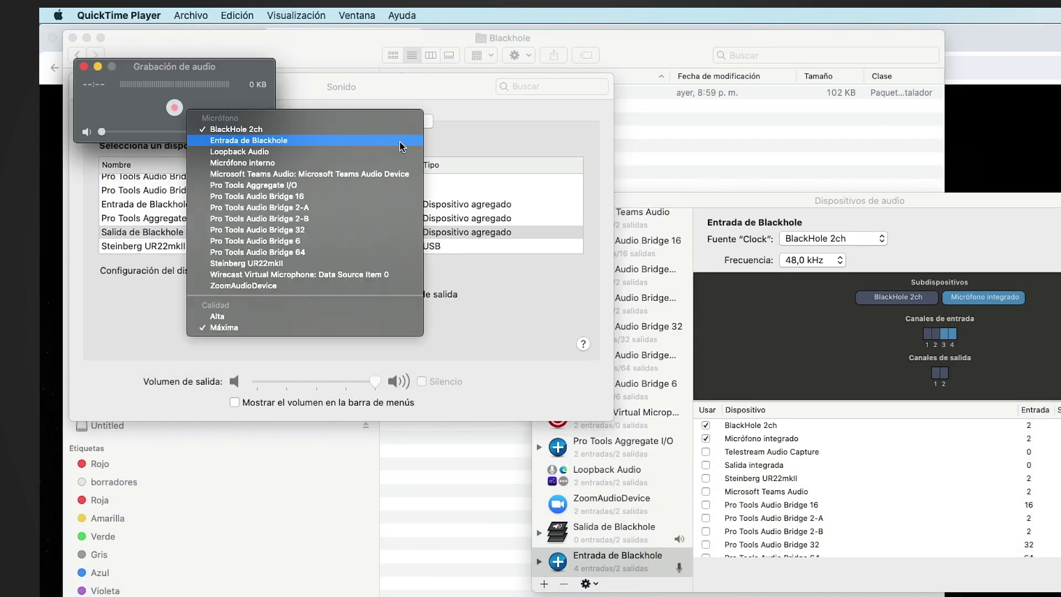
pyautogui.click(285, 145)
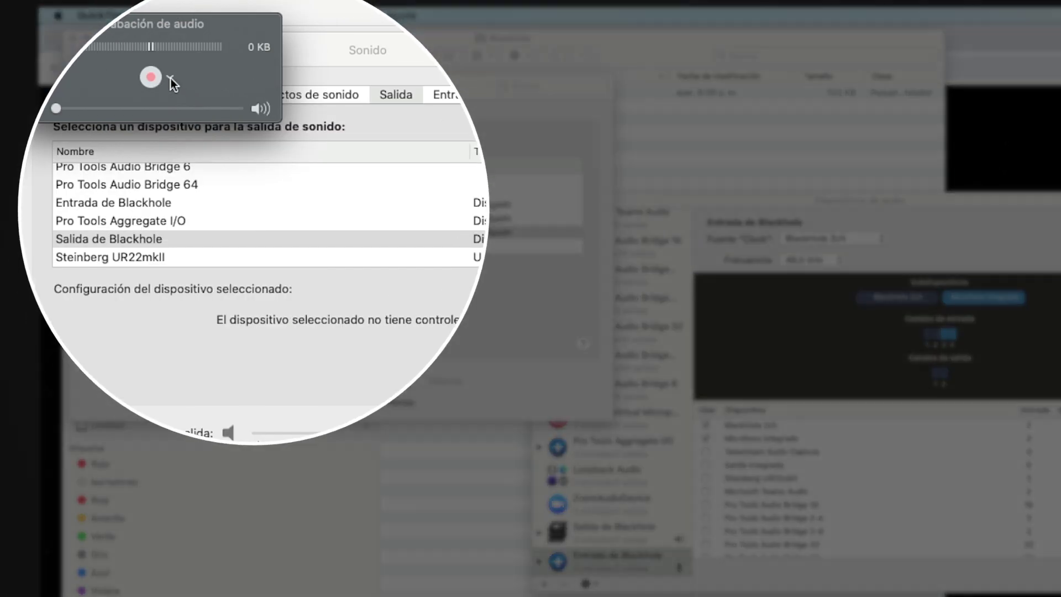
# Step: Change the microphone of the QuickTime Player audio recording to BlackHole 2ch
pyautogui.click(190, 108)
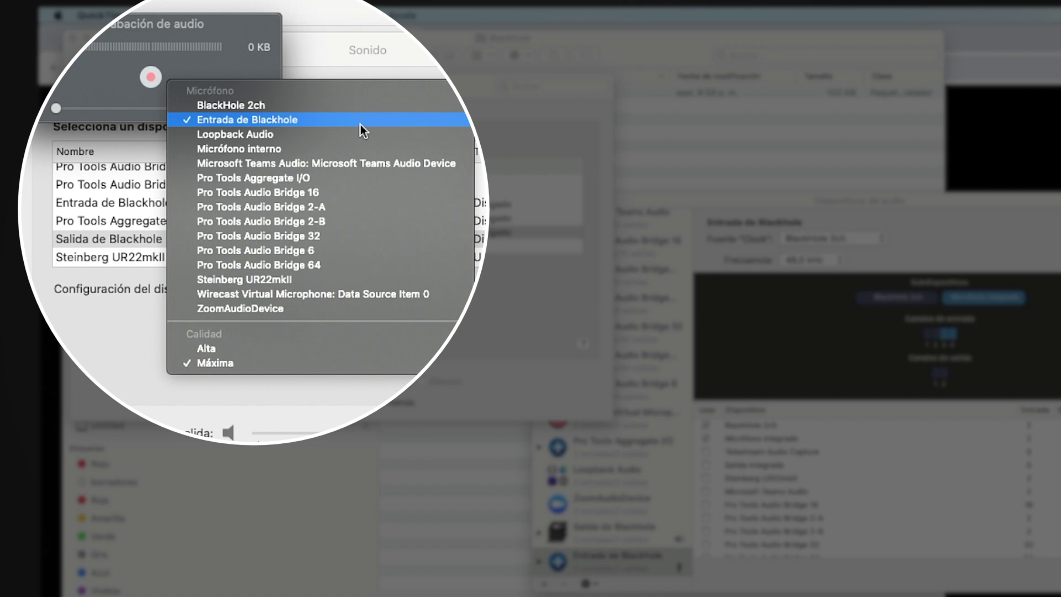
pyautogui.click(175, 74)
pyautogui.click(170, 78)
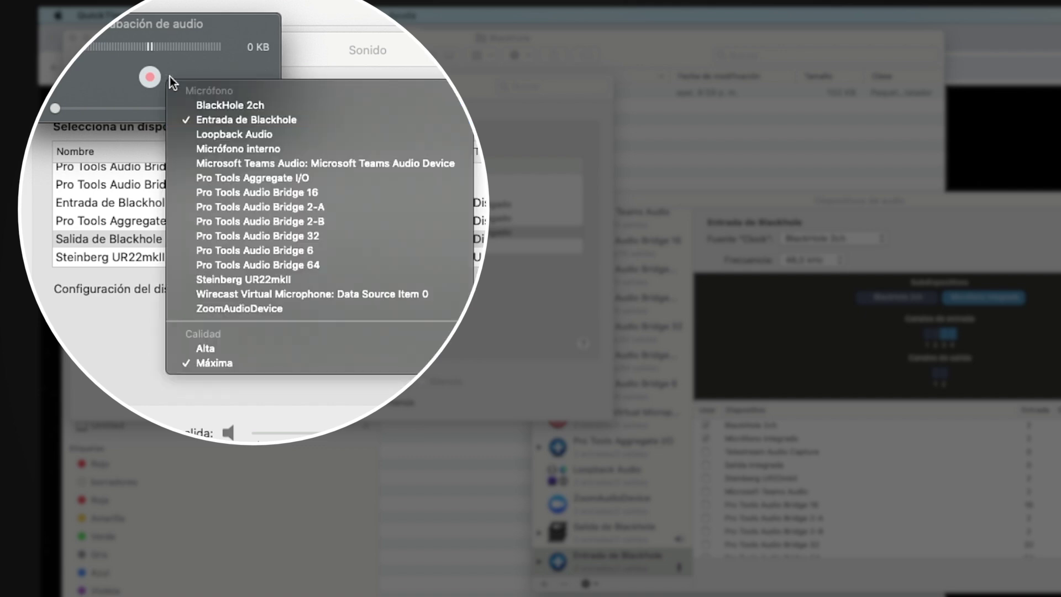
pyautogui.click(227, 105)
pyautogui.click(169, 80)
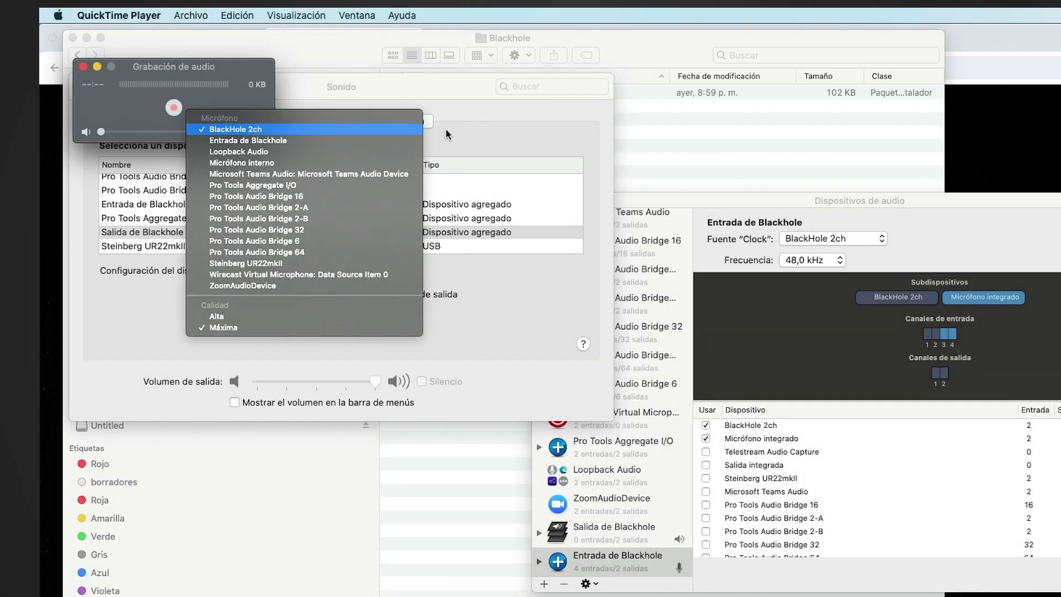
# Step: Switch to VLC media player, return to QuickTime Player and choose Máxima as the audio recording quality
pyautogui.press('super+Tab')
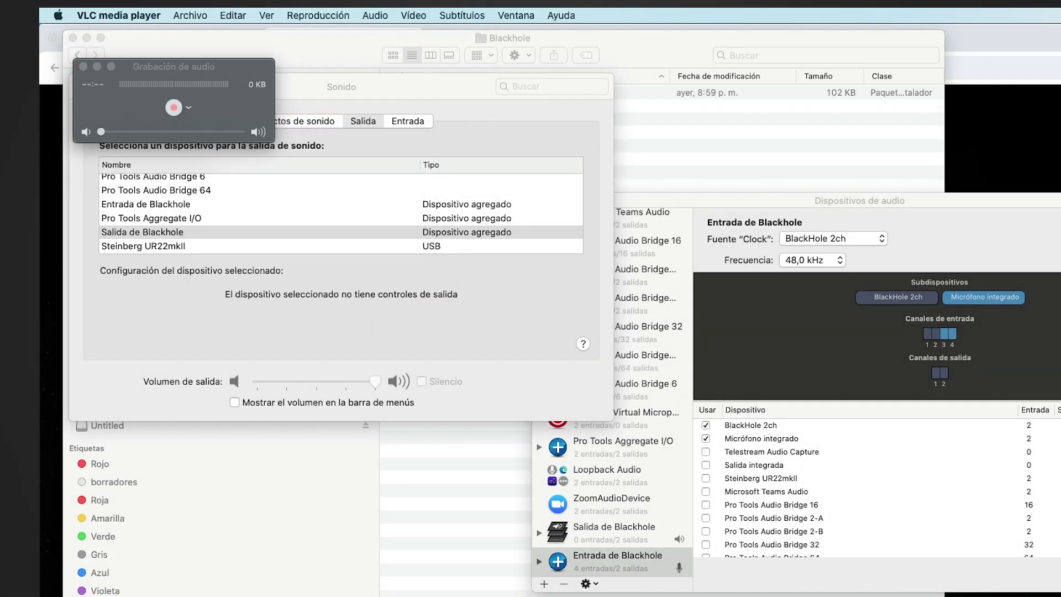
pyautogui.click(189, 109)
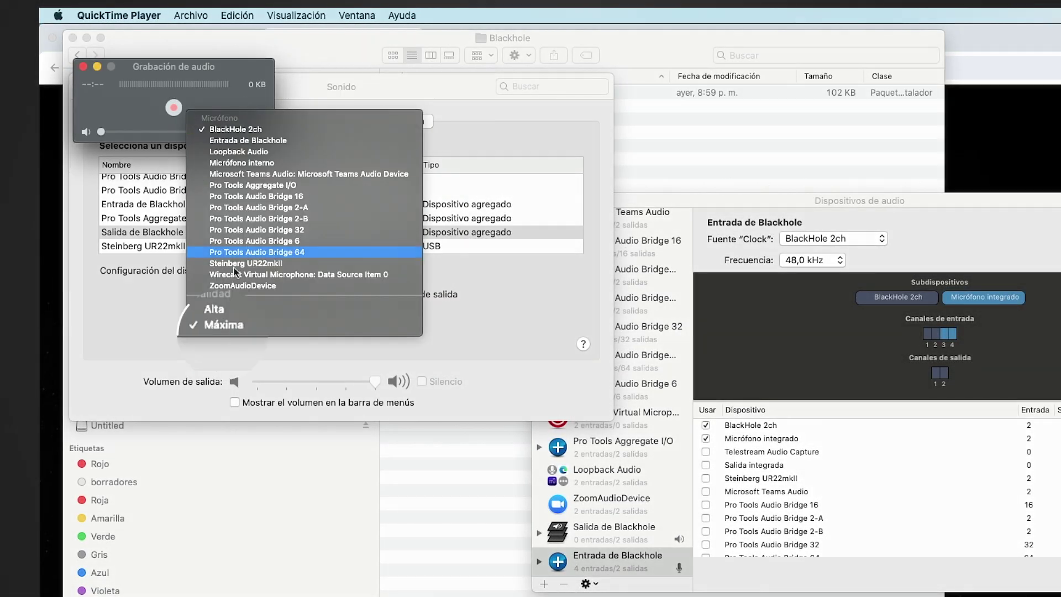
pyautogui.click(255, 326)
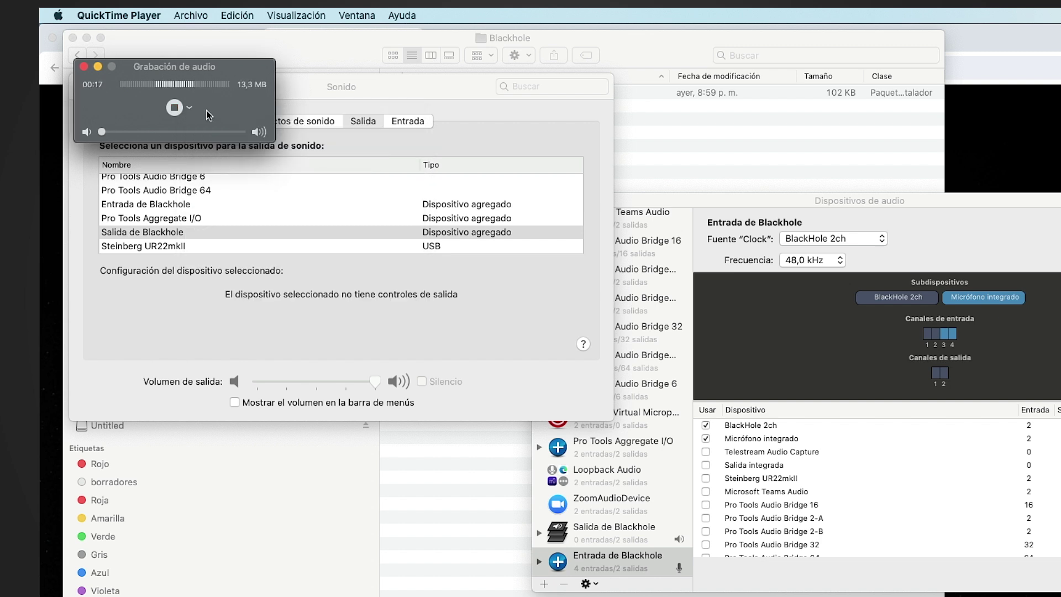
# Step: Stop the audio recording at about 20 seconds and start exporting it as Sólo audio
pyautogui.click(177, 107)
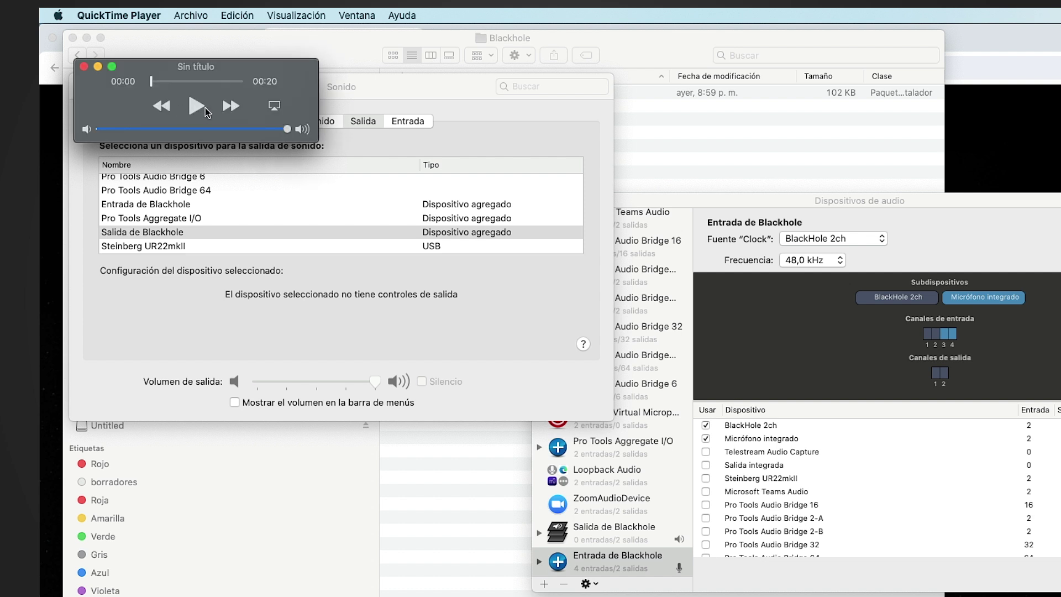
pyautogui.click(184, 17)
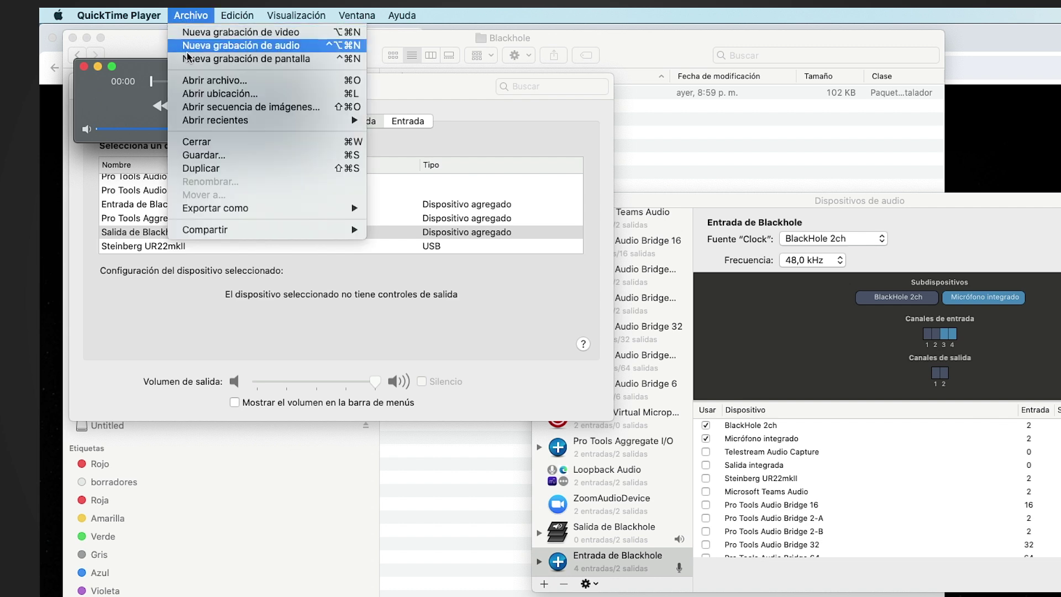
pyautogui.moveTo(235, 210)
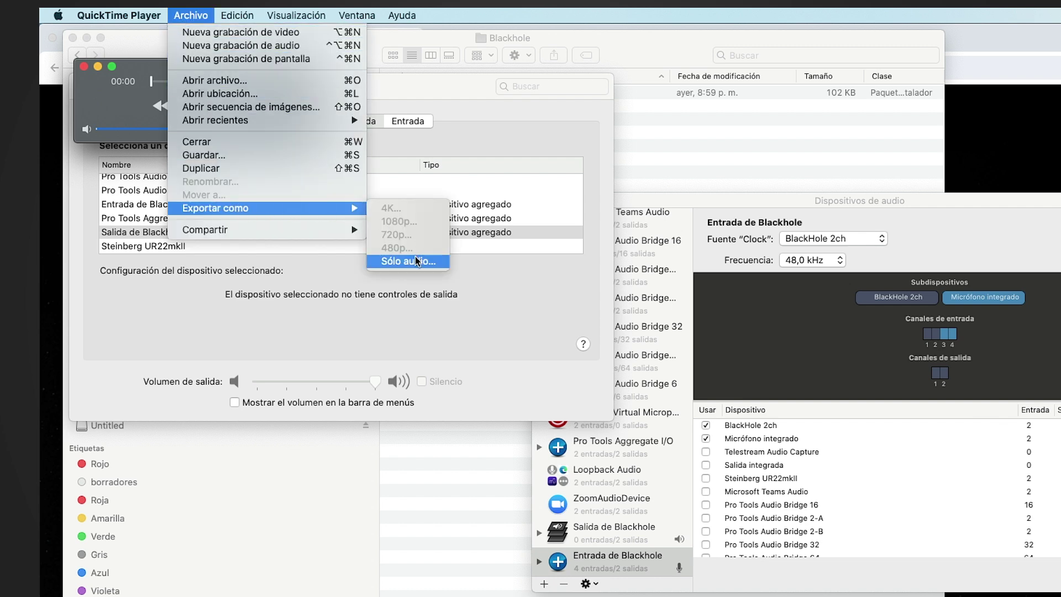
pyautogui.click(403, 268)
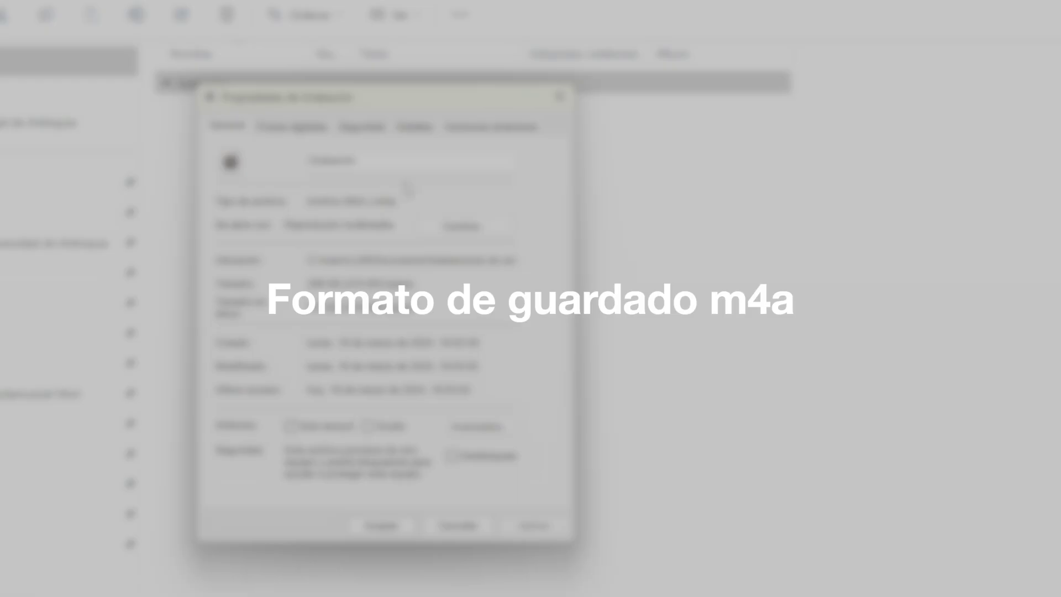
# Step: On the Windows computer, examine the detailed properties of the Grabación file, including its bit rate, channels and sample rate
pyautogui.click(421, 132)
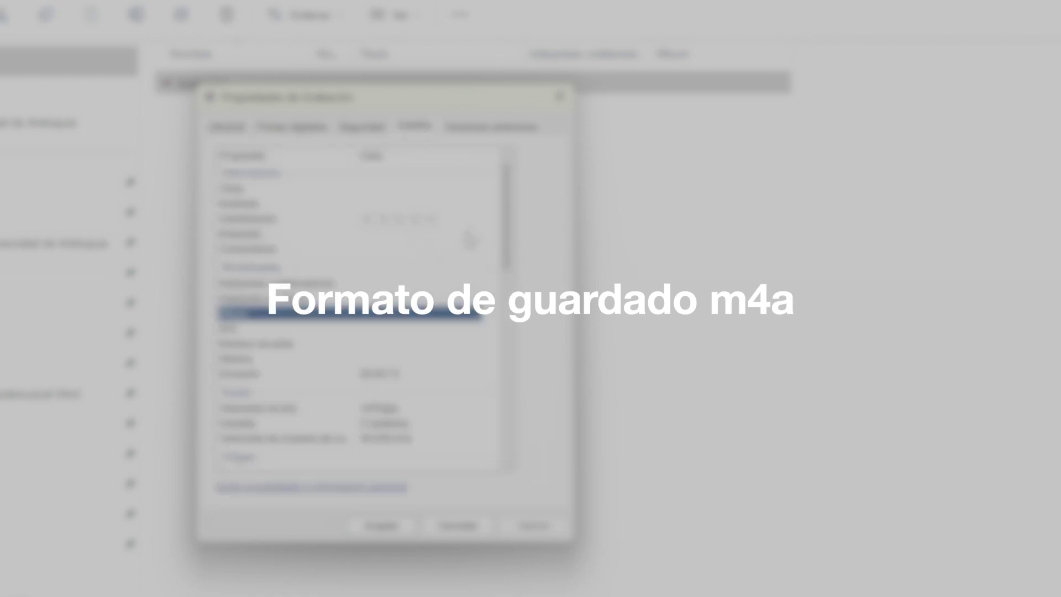
pyautogui.moveTo(506, 238); pyautogui.dragTo(506, 282)
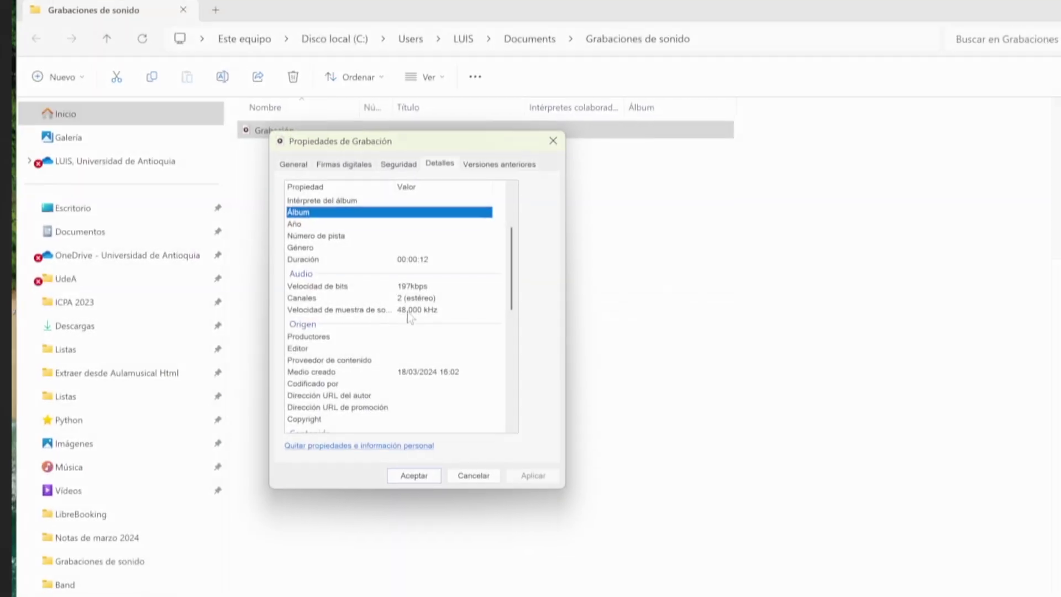
pyautogui.scroll(-1, 371, 309)
pyautogui.scroll(-5, 370, 309)
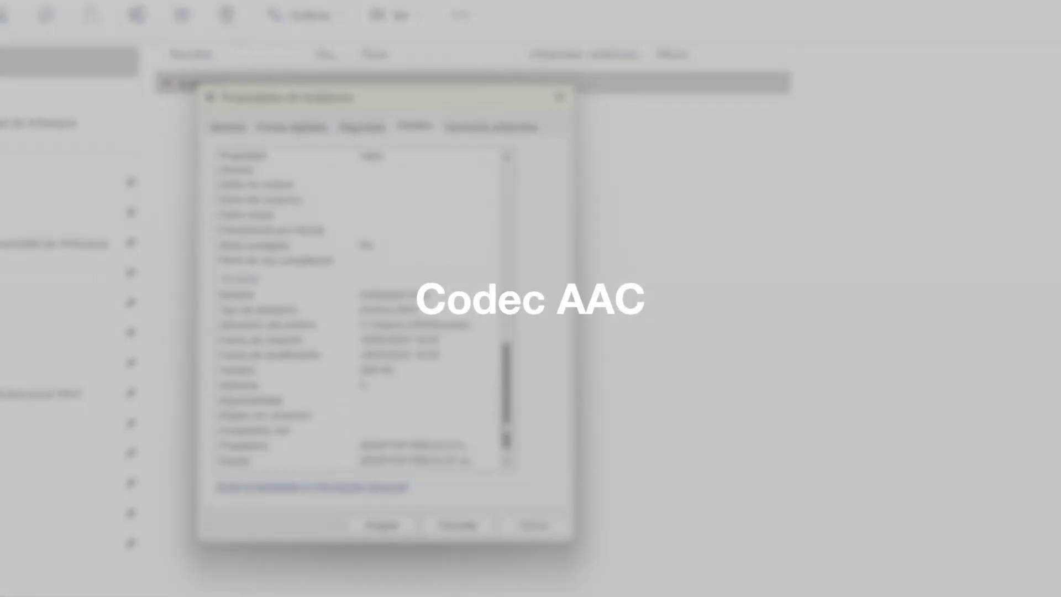
pyautogui.scroll(-1, 359, 309)
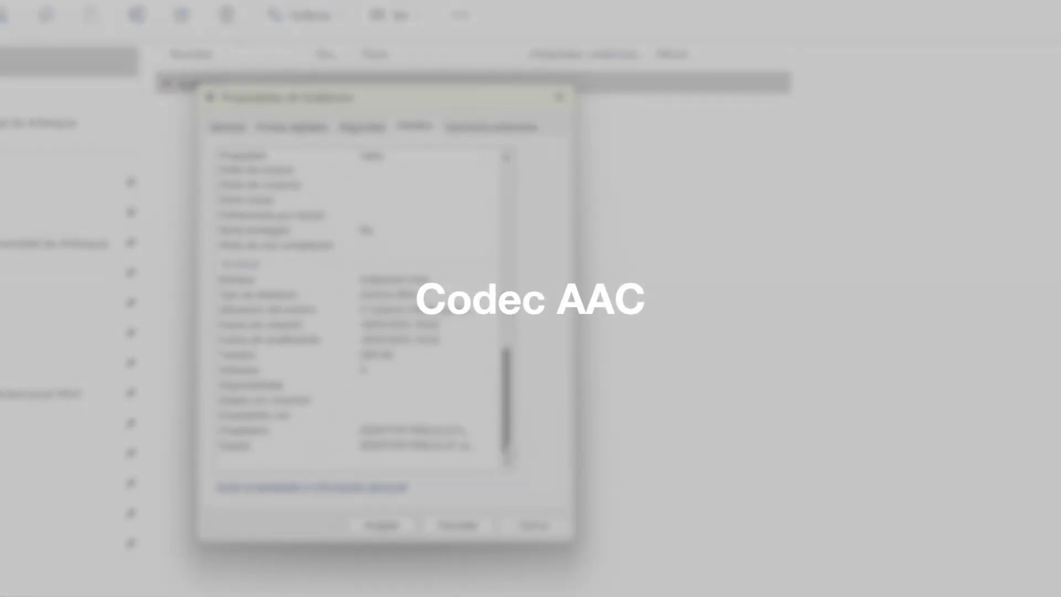
# Step: Review the general properties of the Grabación file, close them and bring up the recording in Grabadora de sonido
pyautogui.scroll(5, 360, 310)
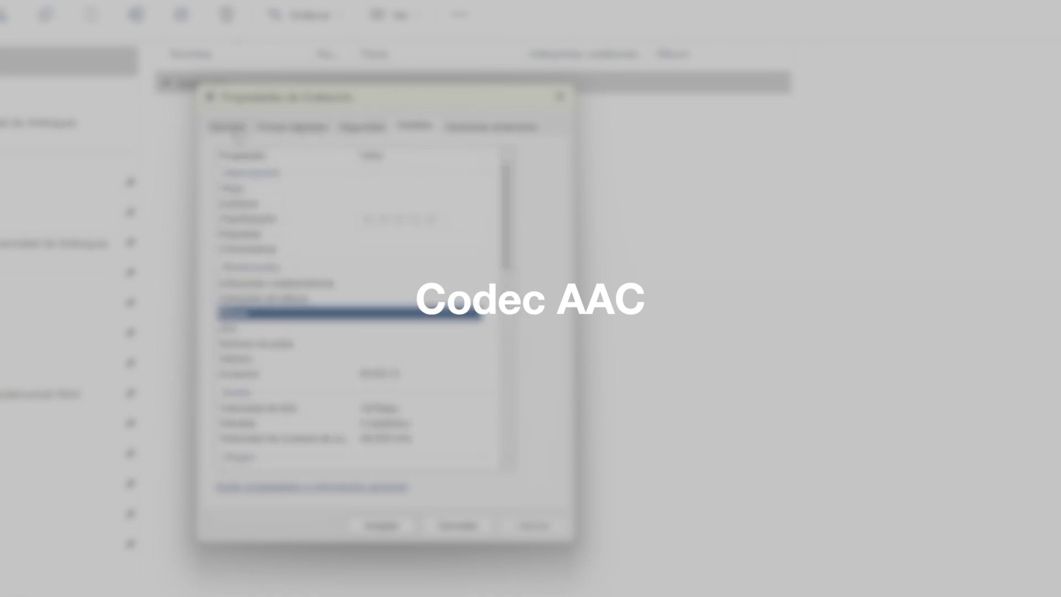
pyautogui.click(222, 128)
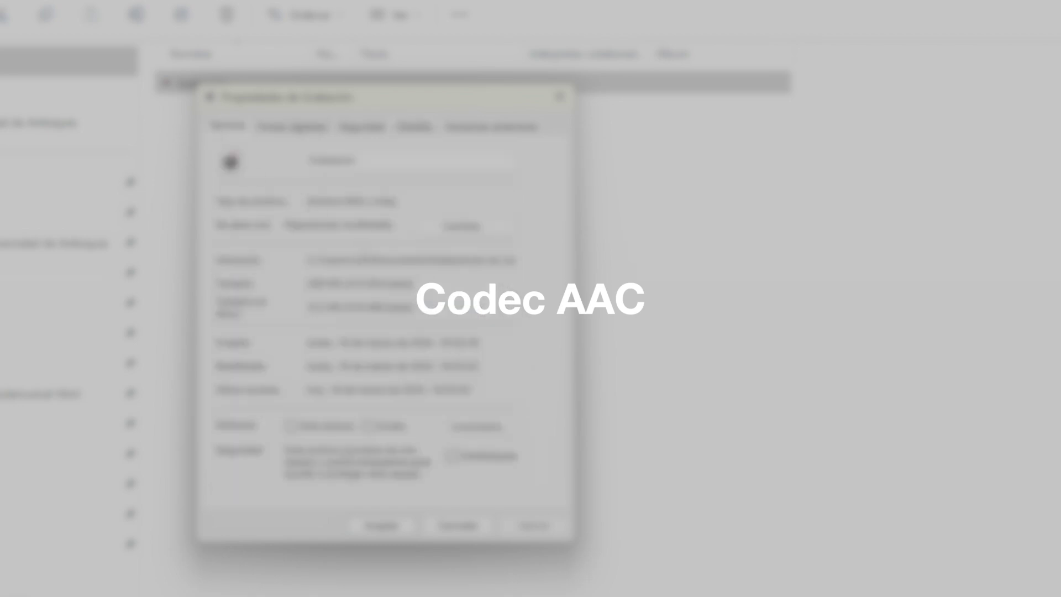
pyautogui.click(459, 525)
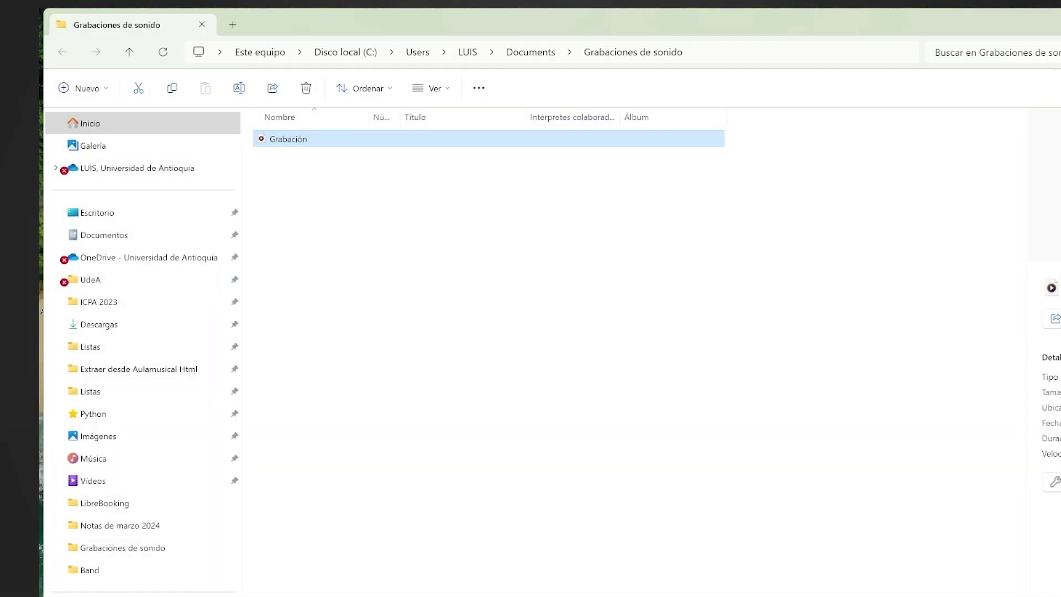
pyautogui.press('Return')
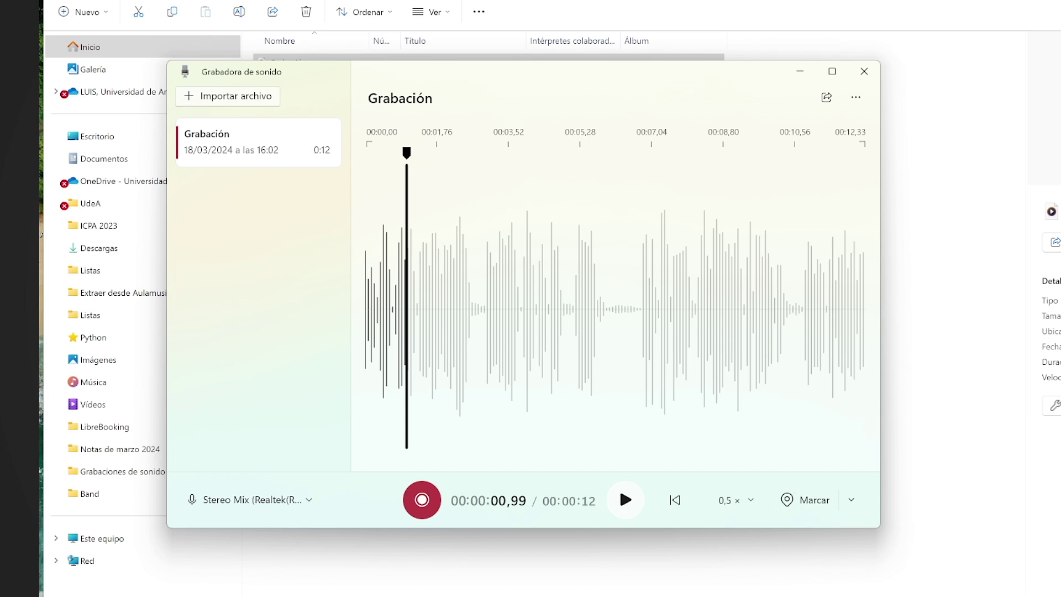
# Step: Search the Windows applications for audacity and open Audacity
pyautogui.click(702, 564)
pyautogui.write('audacity')
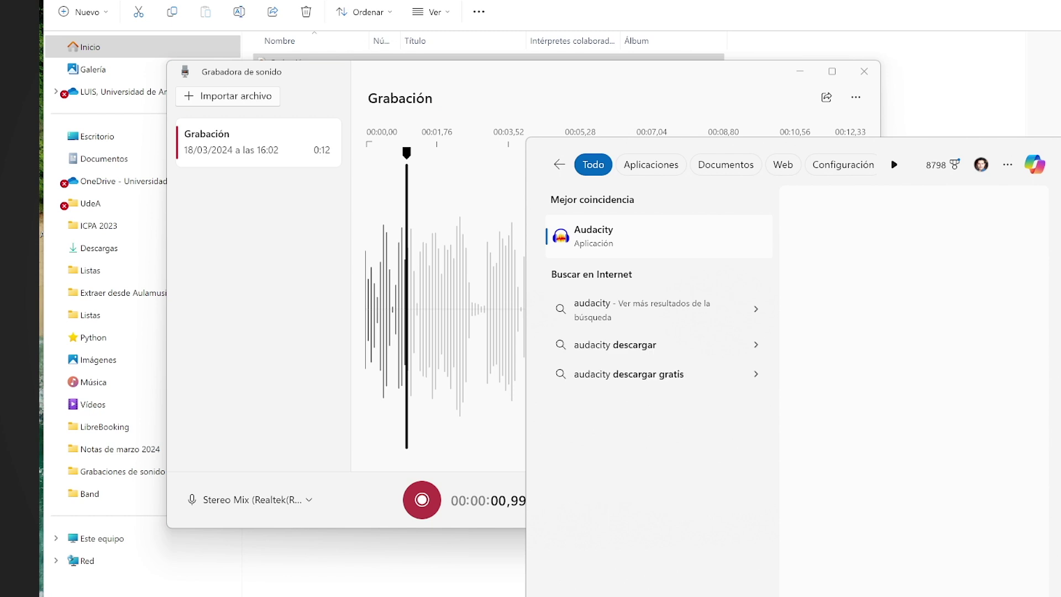
pyautogui.click(602, 236)
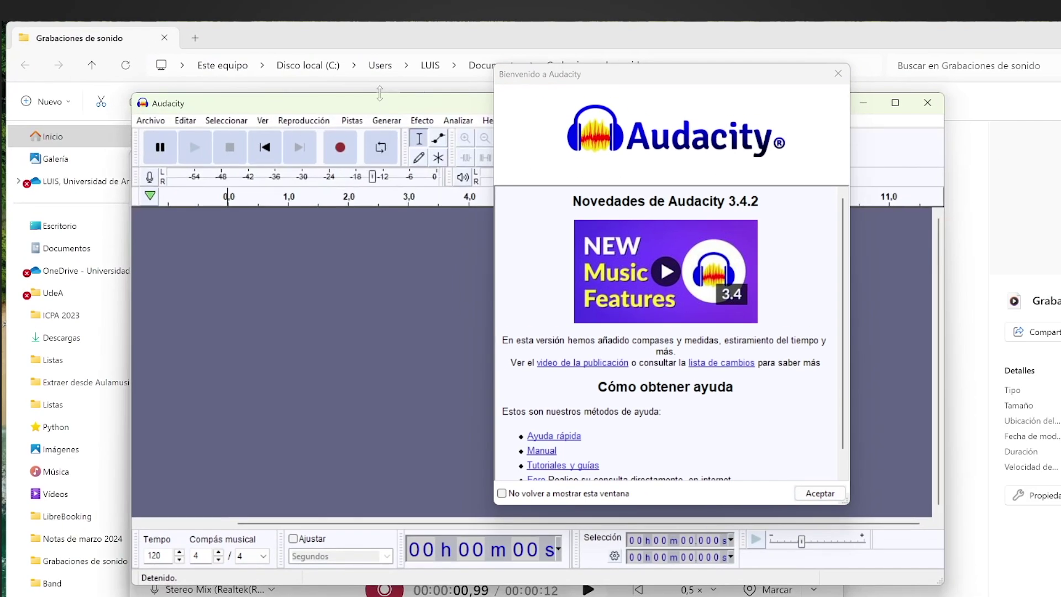
# Step: Move and enlarge the Audacity window, and close its welcome and about dialogs
pyautogui.moveTo(370, 101); pyautogui.dragTo(257, 39)
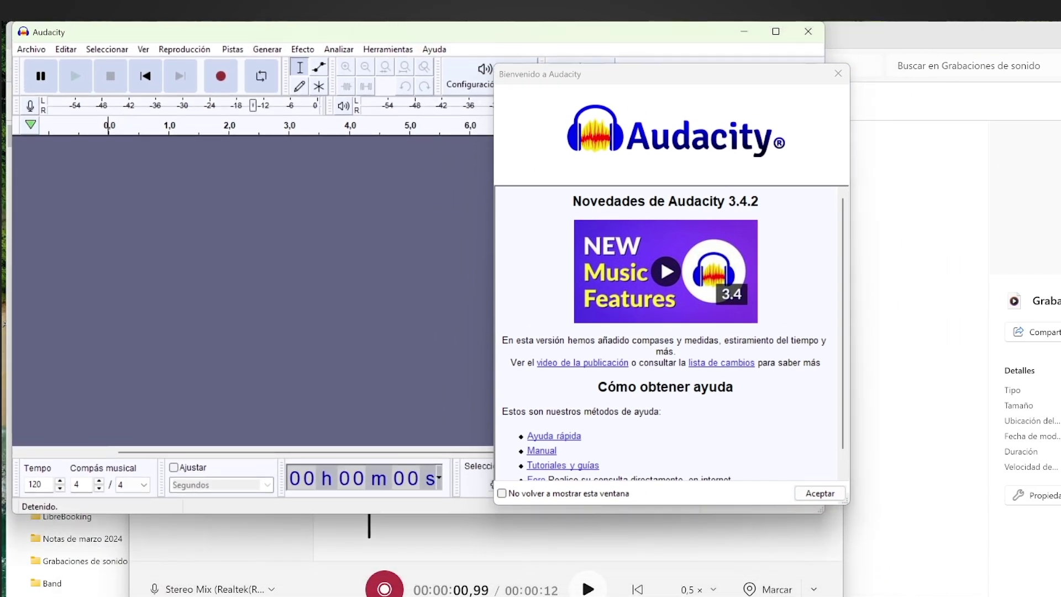
pyautogui.moveTo(821, 513); pyautogui.dragTo(1060, 596)
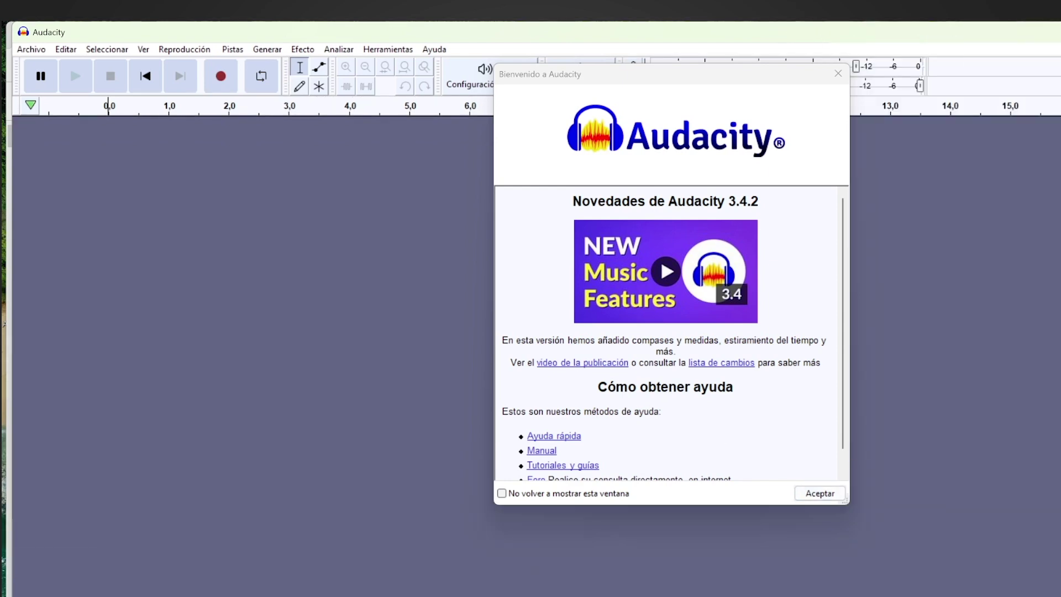
pyautogui.click(824, 495)
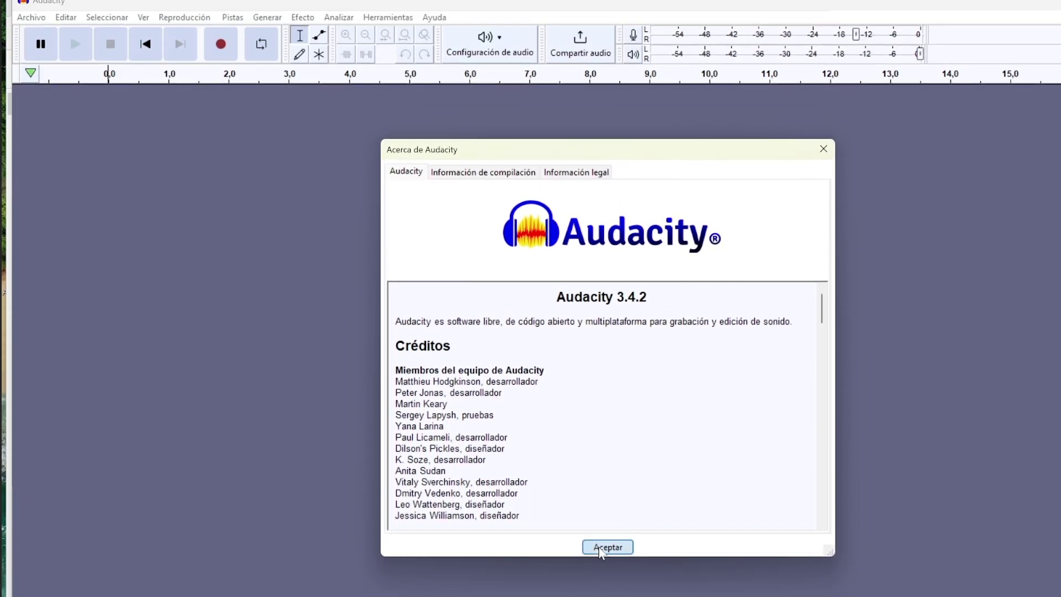
pyautogui.click(606, 472)
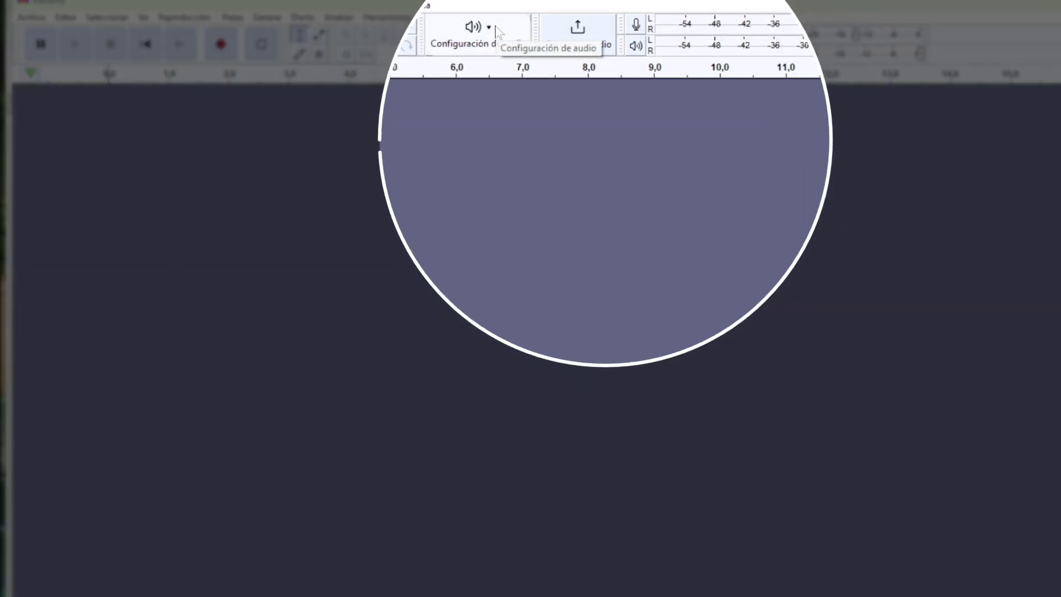
# Step: Rescan the audio devices in Audacity
pyautogui.click(504, 43)
pyautogui.moveTo(508, 72)
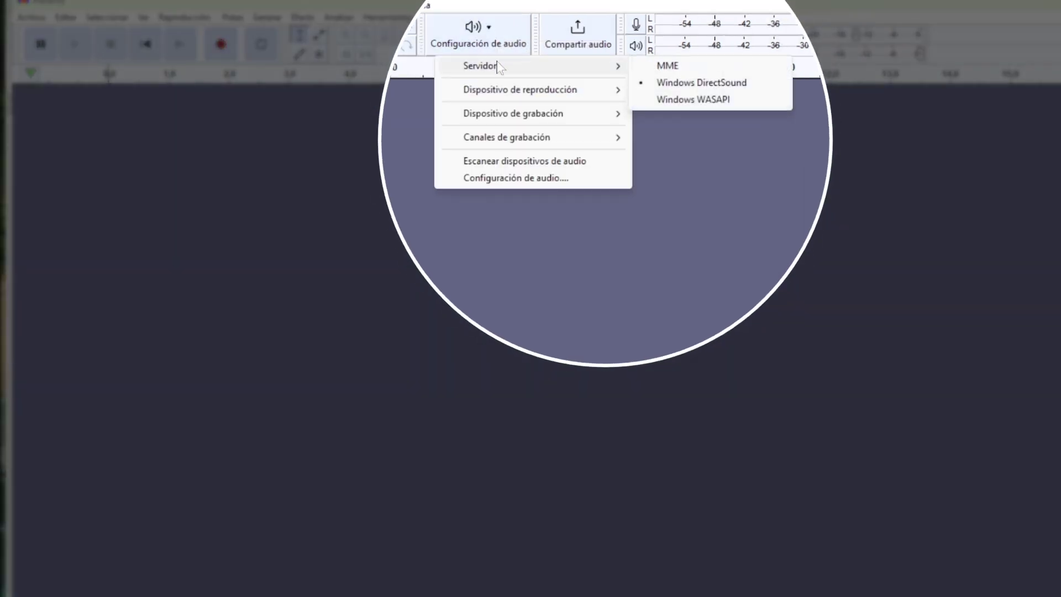
pyautogui.click(508, 161)
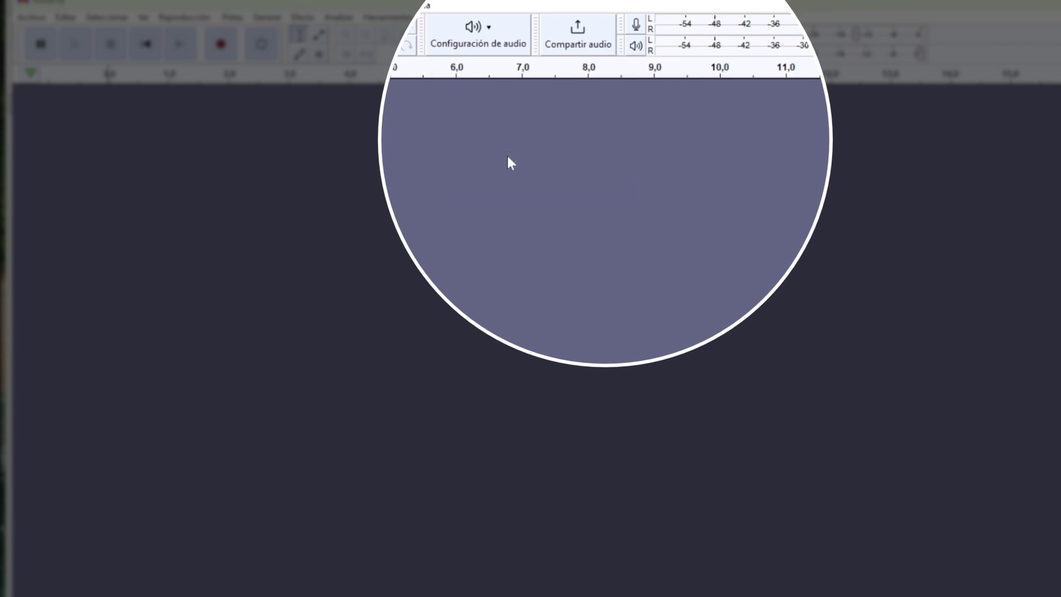
# Step: Set the audio host to Windows WASAPI and the recording device to Altavoces (Realtek(R) Audio) (loopback)
pyautogui.click(490, 32)
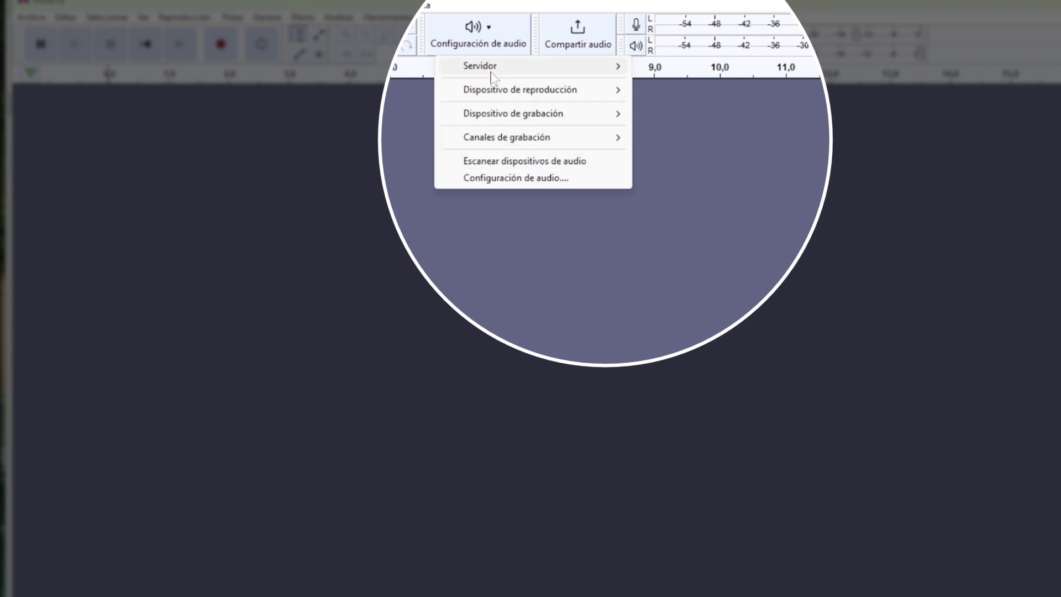
pyautogui.moveTo(492, 73)
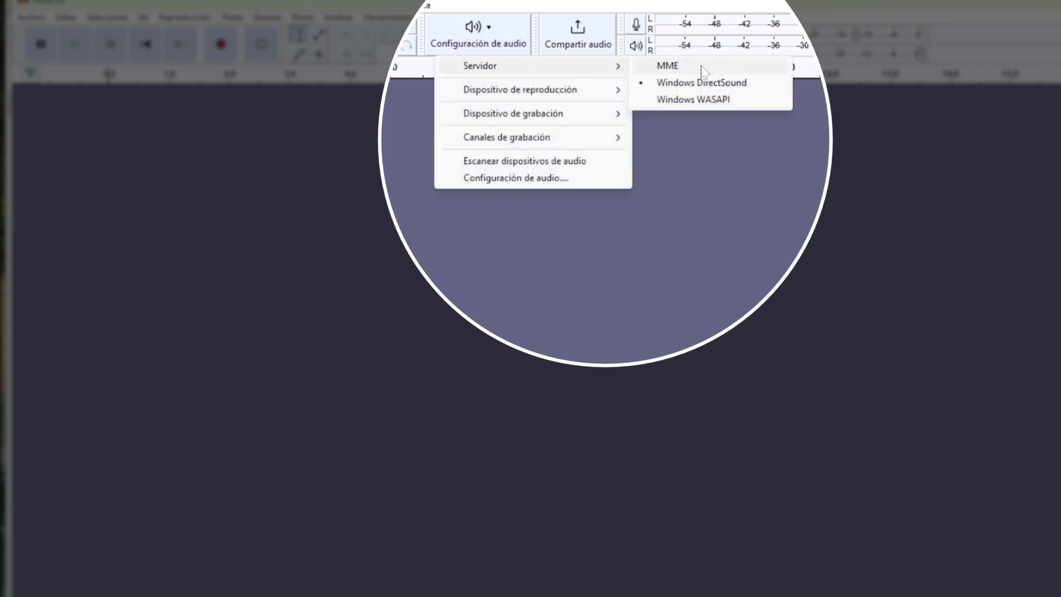
pyautogui.click(702, 98)
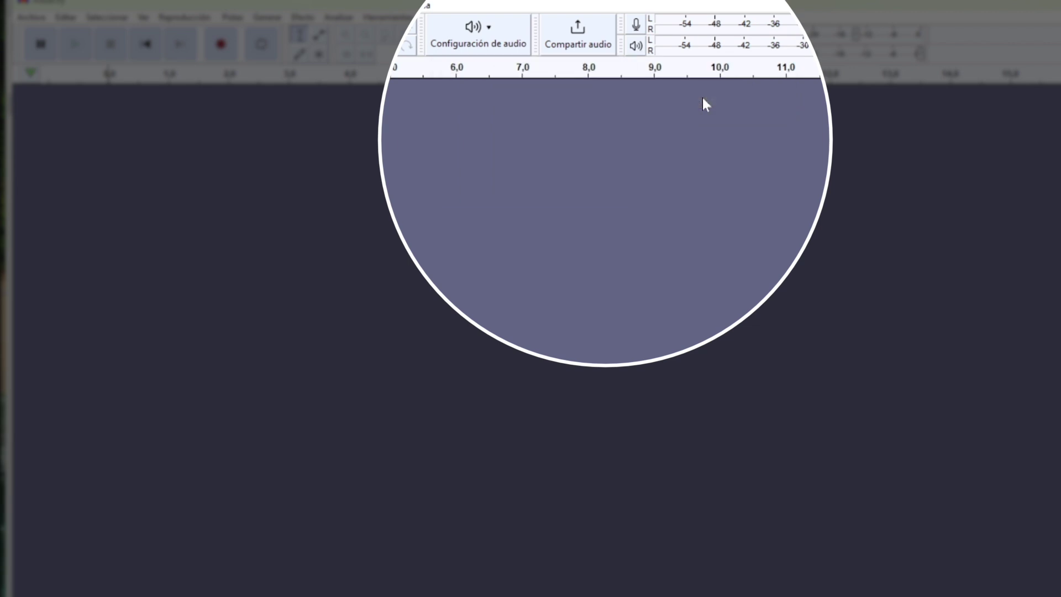
pyautogui.click(494, 41)
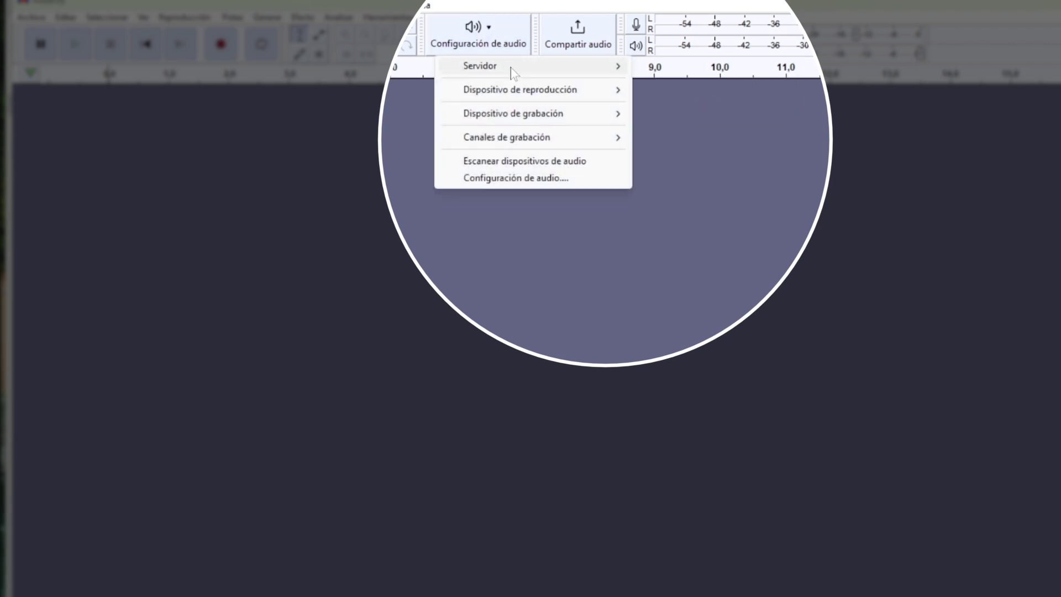
pyautogui.moveTo(514, 70)
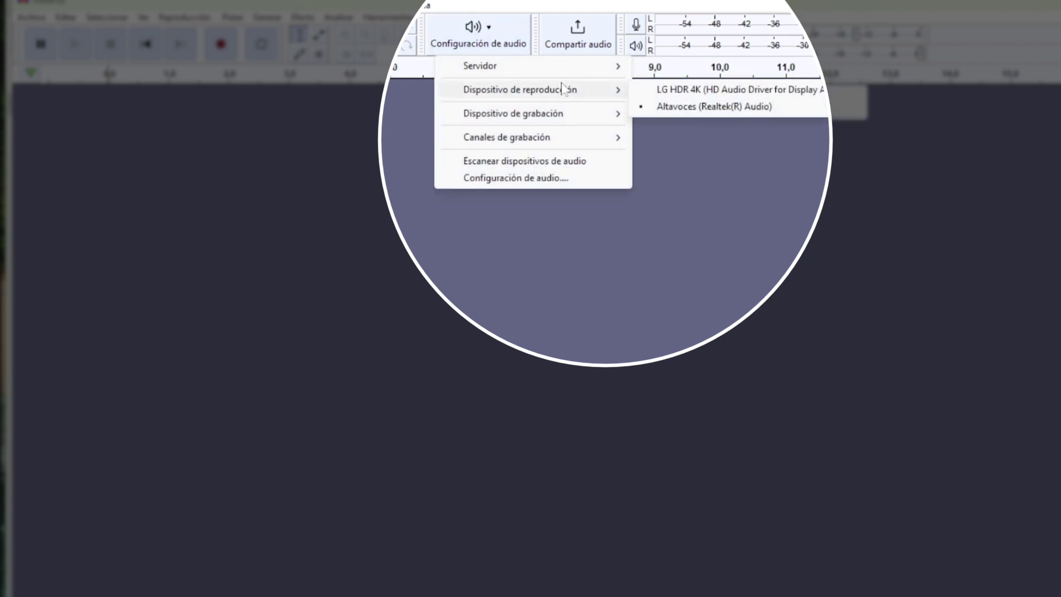
pyautogui.moveTo(550, 116)
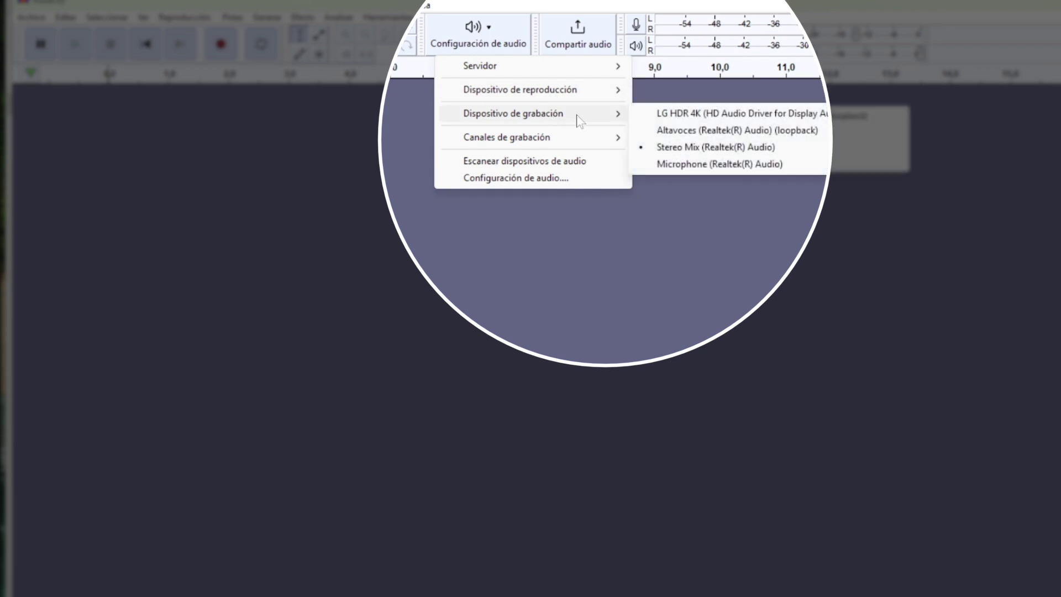
pyautogui.click(670, 131)
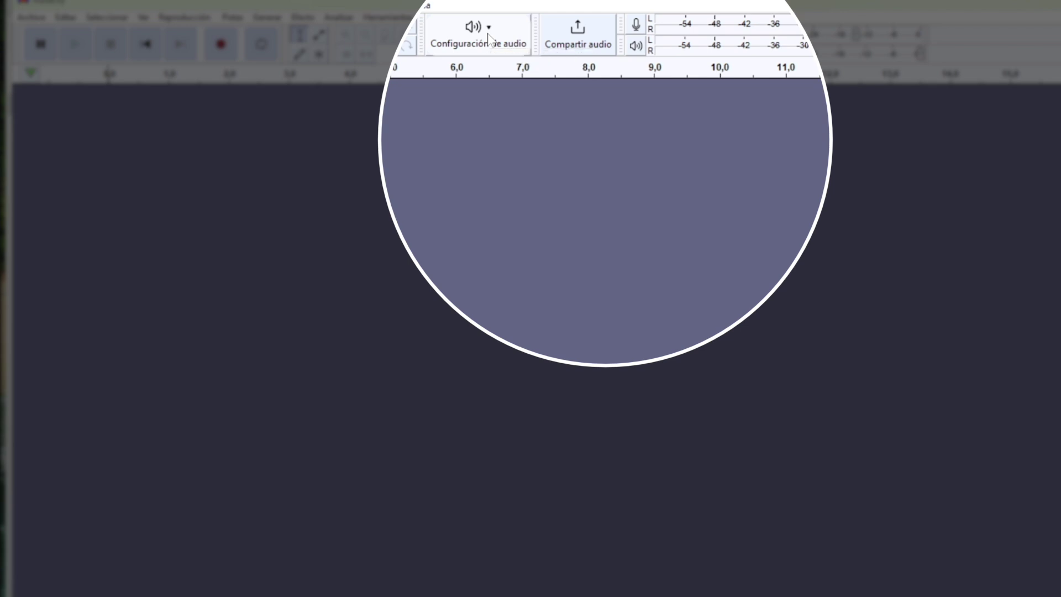
# Step: Set the audio host to Windows DirectSound and the recording device to Stereo Mix (Realtek(R) Audio)
pyautogui.click(489, 35)
pyautogui.moveTo(482, 67)
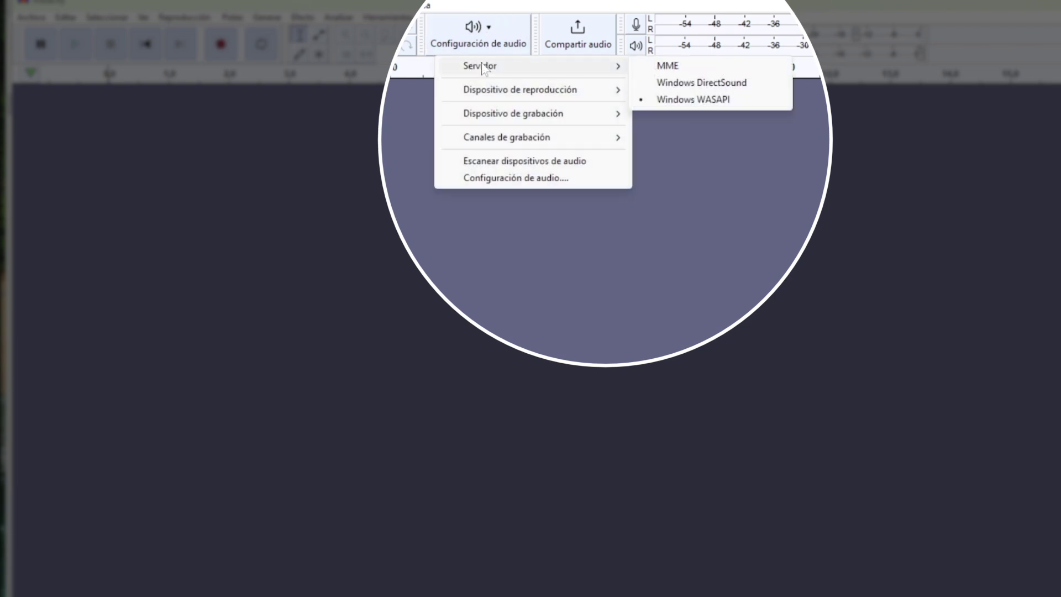
pyautogui.click(698, 84)
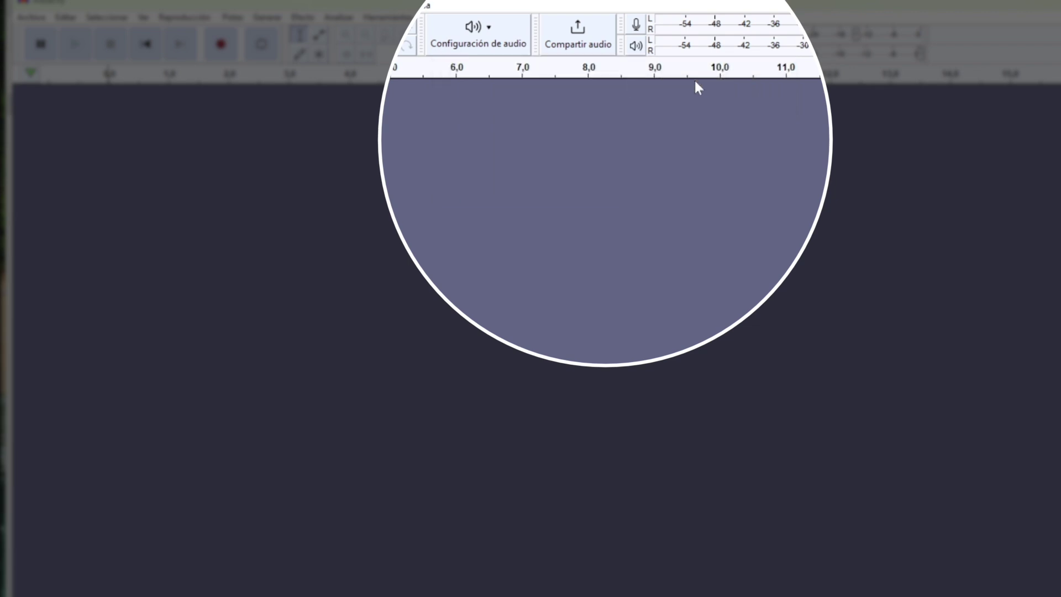
pyautogui.click(495, 38)
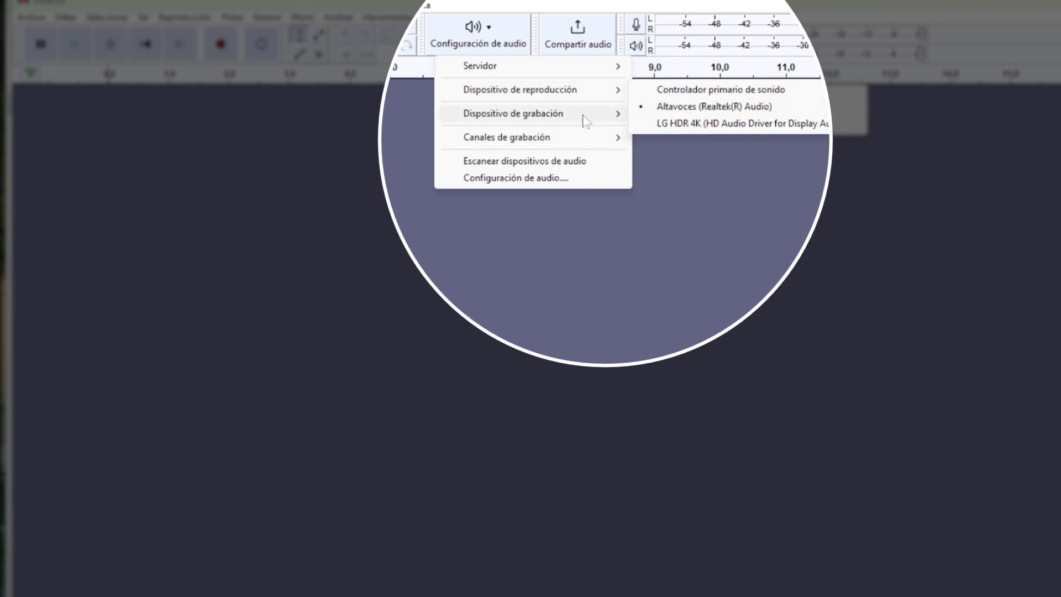
pyautogui.moveTo(551, 119)
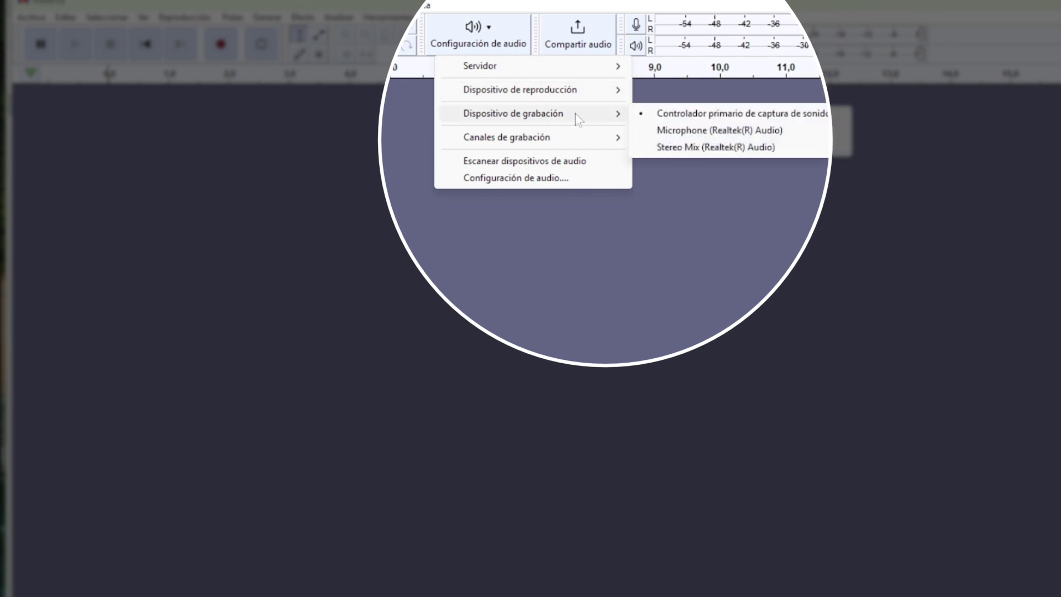
pyautogui.click(690, 148)
# Step: Check that the recording channels are set to 2 canales de grabación (Stereo) and enable silent monitoring of the recording level
pyautogui.click(497, 53)
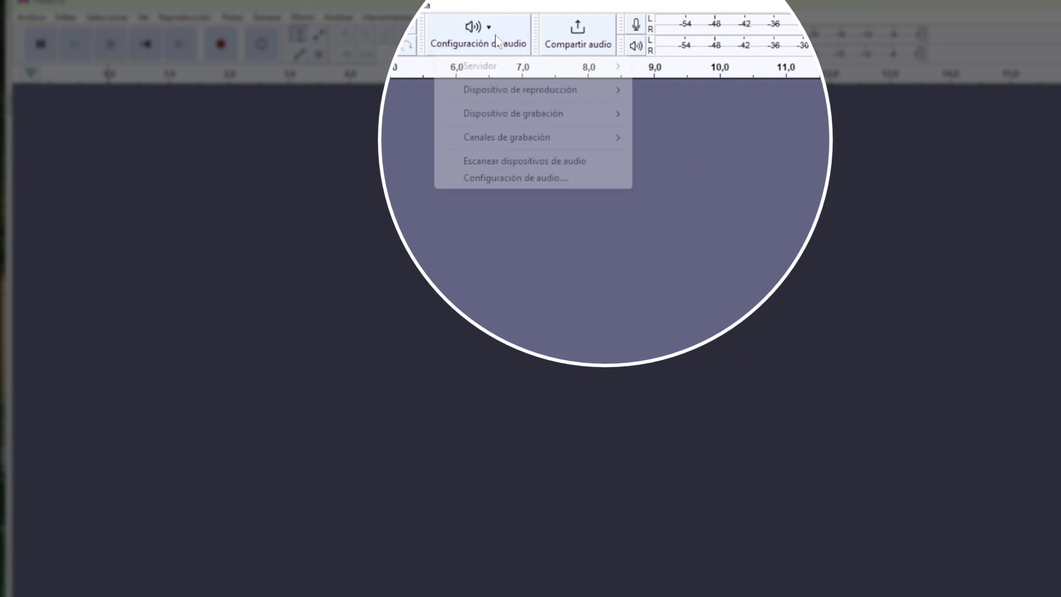
pyautogui.moveTo(511, 141)
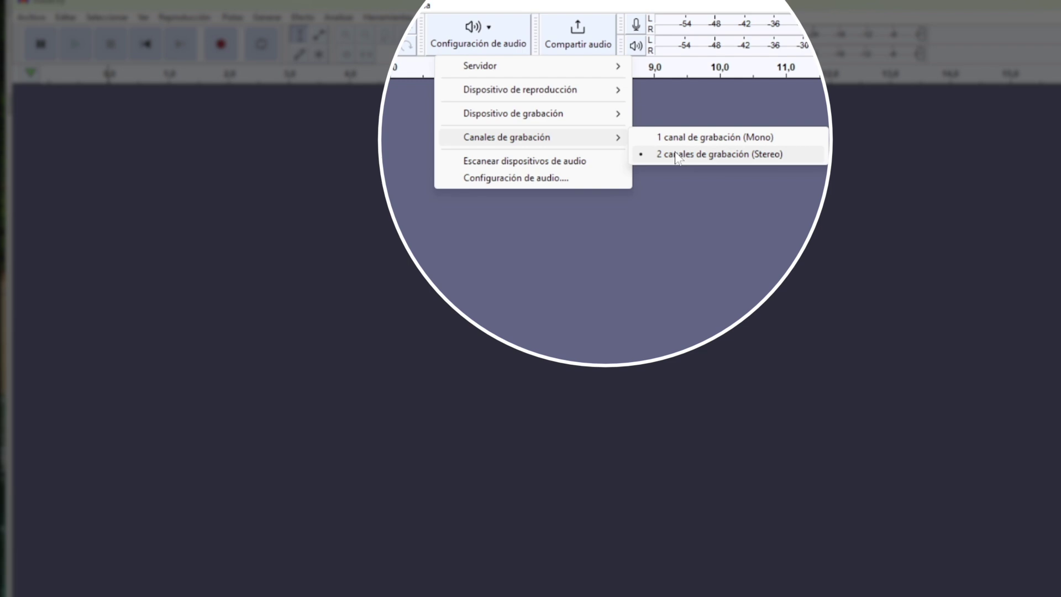
pyautogui.click(665, 100)
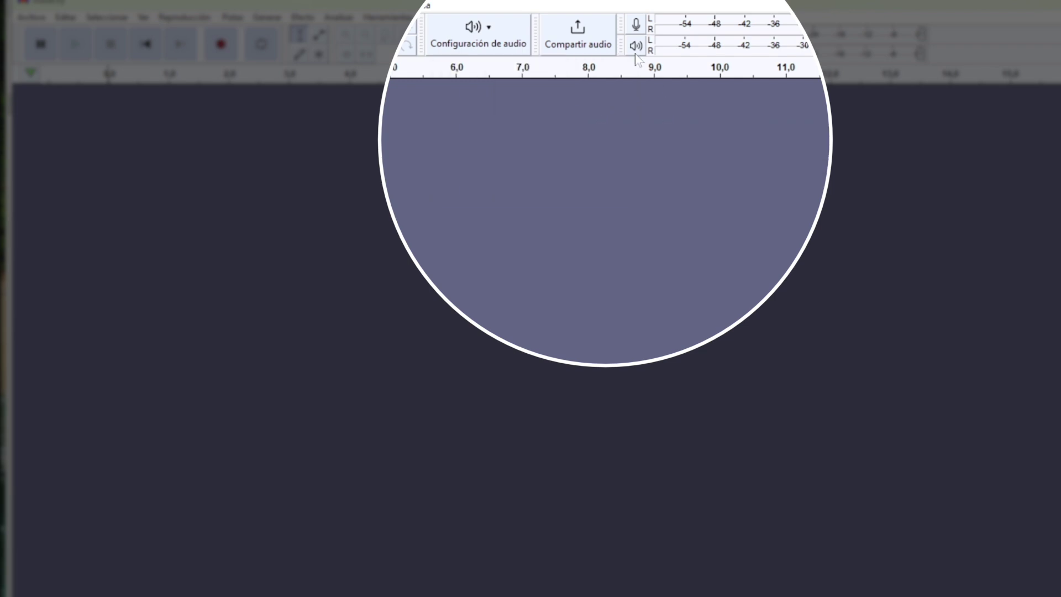
pyautogui.click(637, 25)
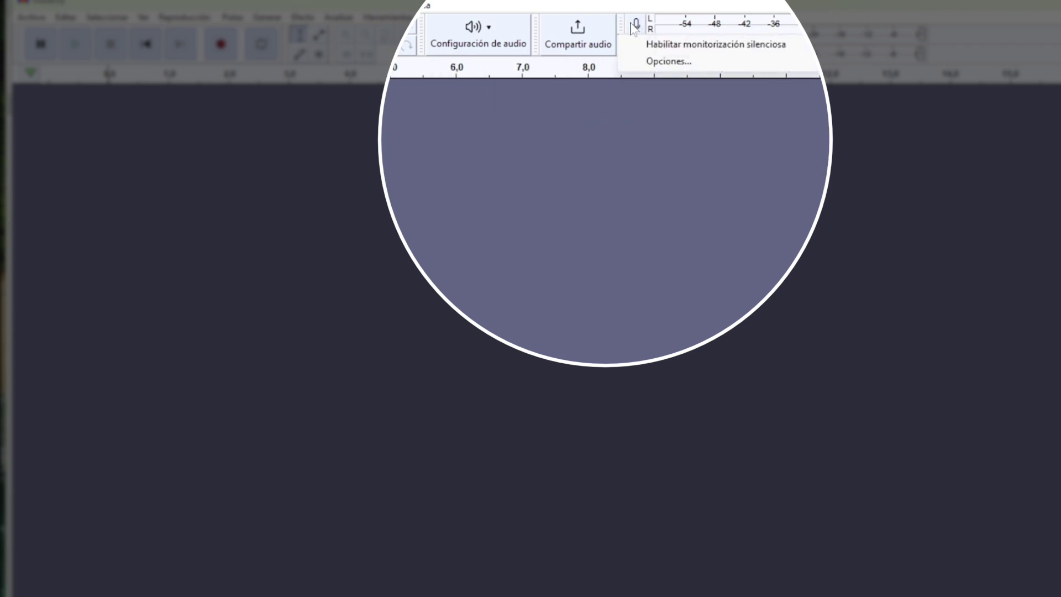
pyautogui.click(658, 50)
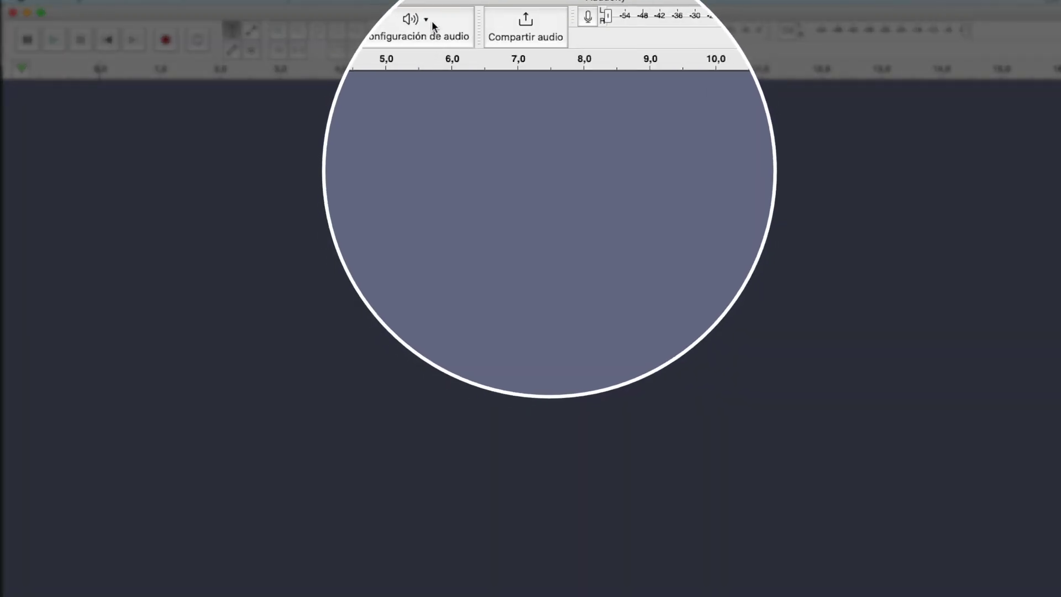
# Step: Switch to Audacity on the Mac and choose BlackHole 2ch as the recording device
pyautogui.click(432, 25)
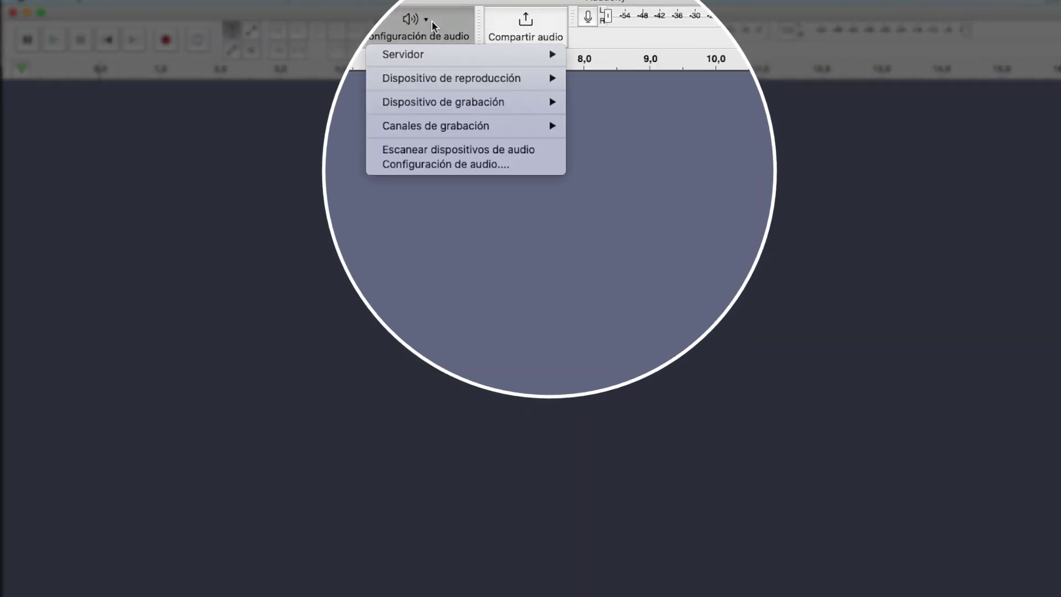
pyautogui.moveTo(428, 77)
pyautogui.moveTo(434, 104)
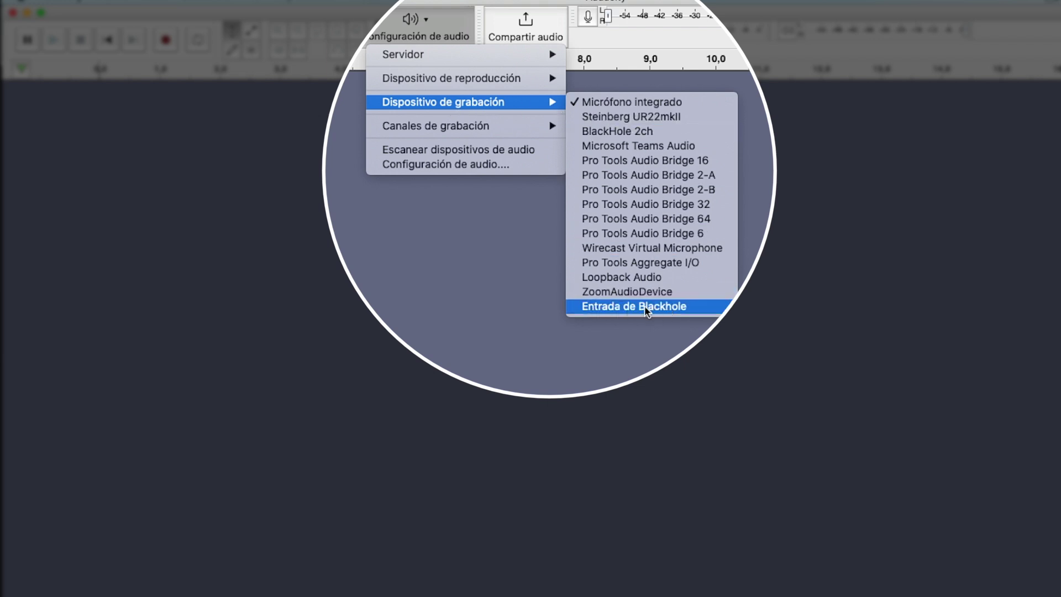
pyautogui.click(612, 131)
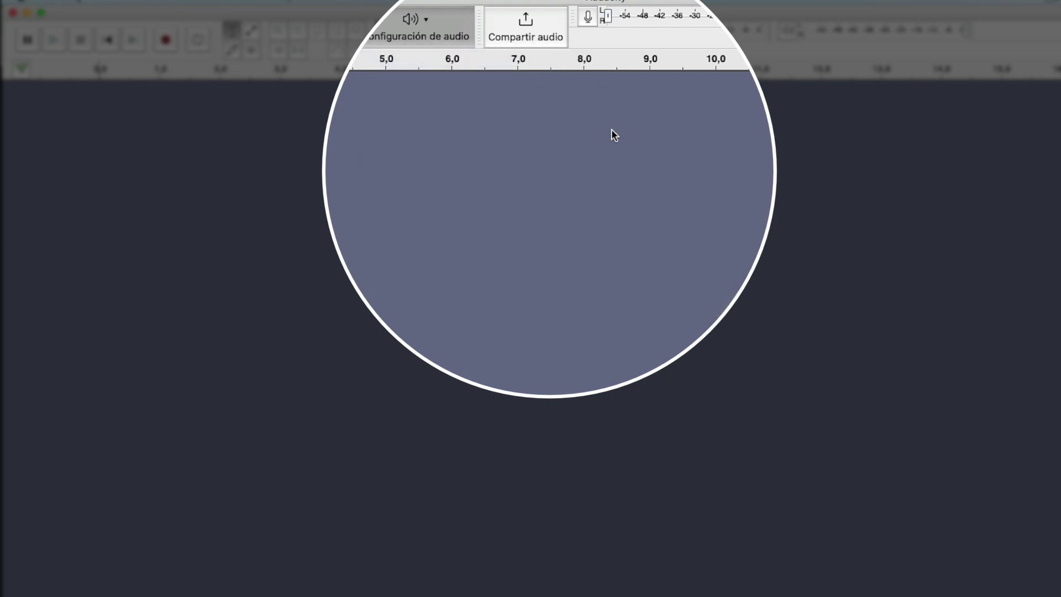
# Step: Enable silent monitoring of the recording level on the Mac and start recording in Audacity
pyautogui.click(588, 19)
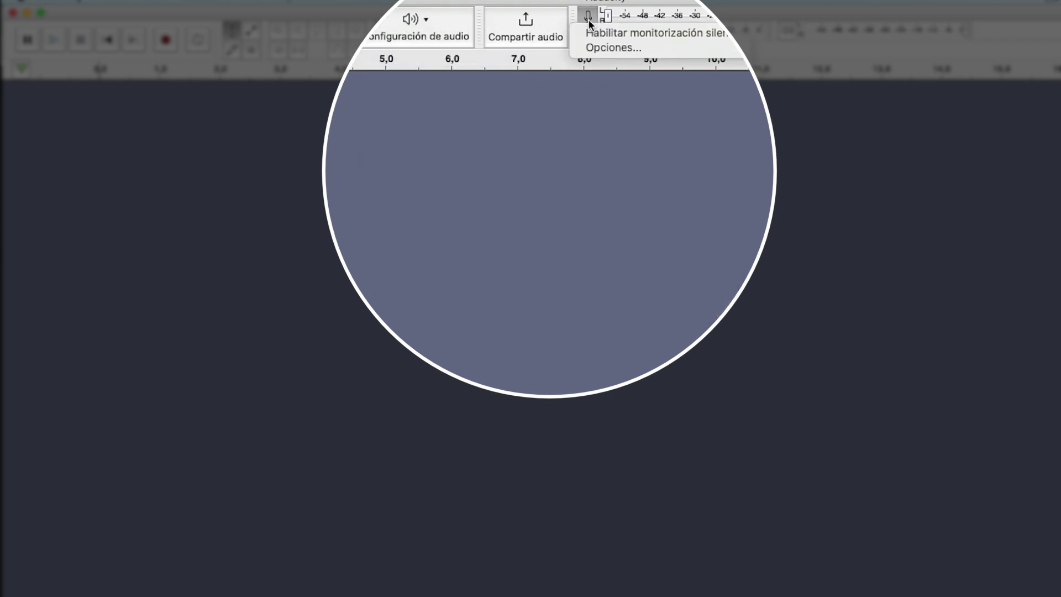
pyautogui.click(590, 31)
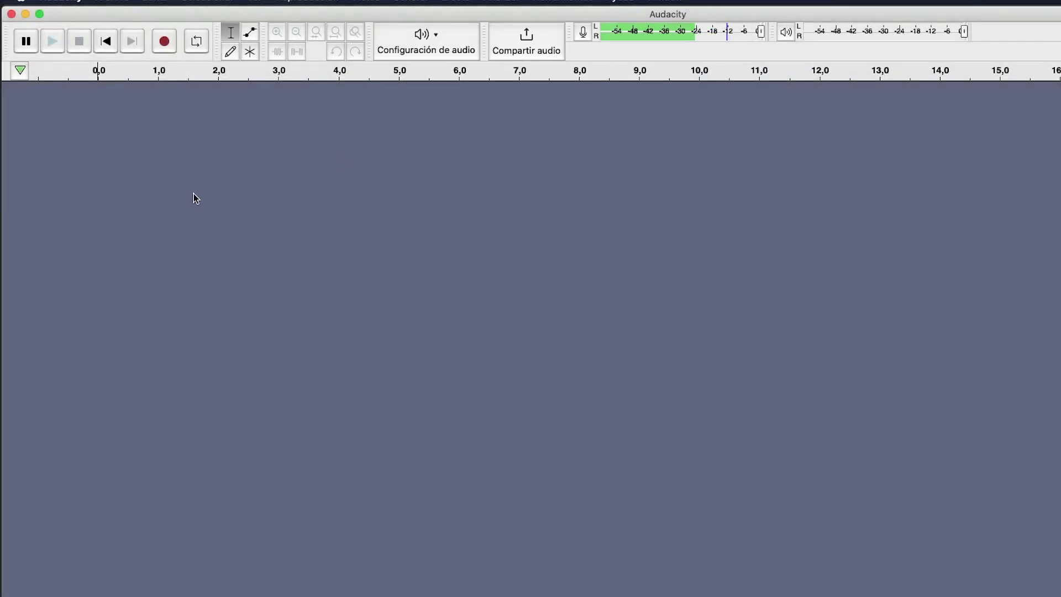
pyautogui.click(165, 45)
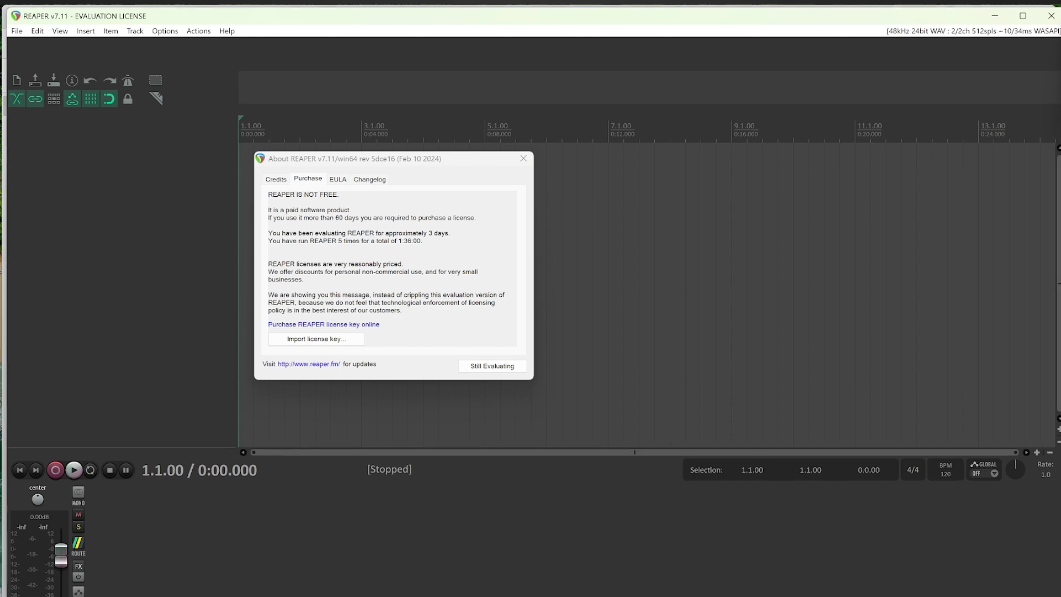
# Step: Switch to REAPER on the Windows computer and dismiss the evaluation notice
pyautogui.click(481, 370)
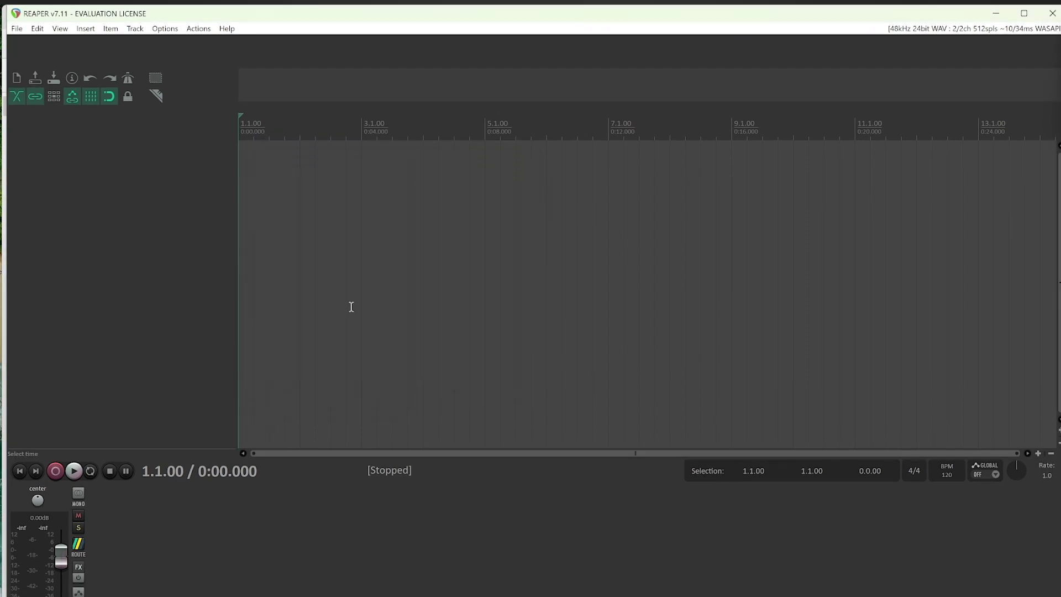
# Step: Open the audio device preferences and set the audio system to DirectSound
pyautogui.click(164, 30)
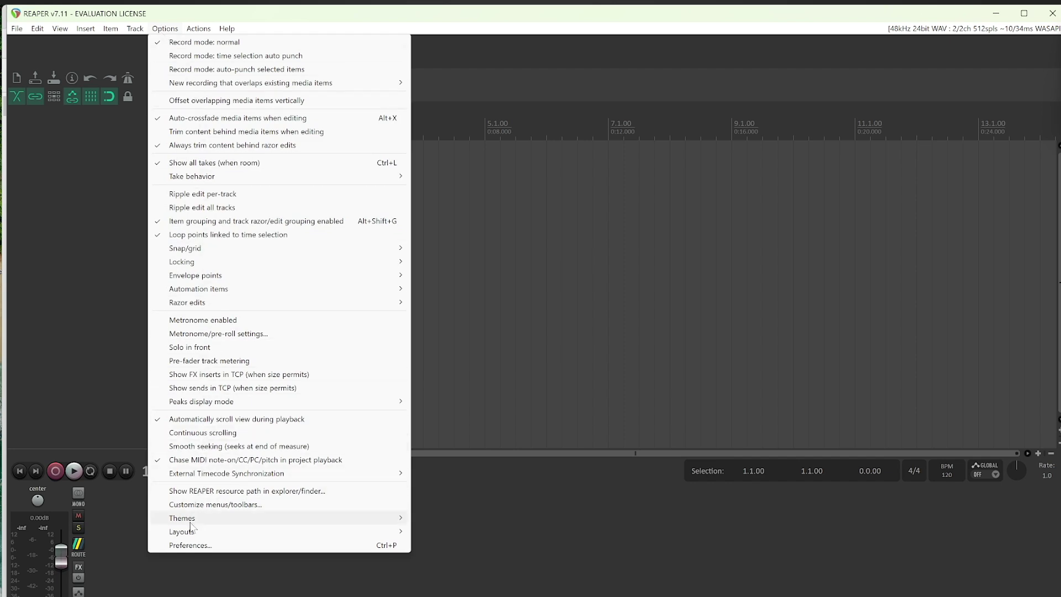
pyautogui.click(212, 545)
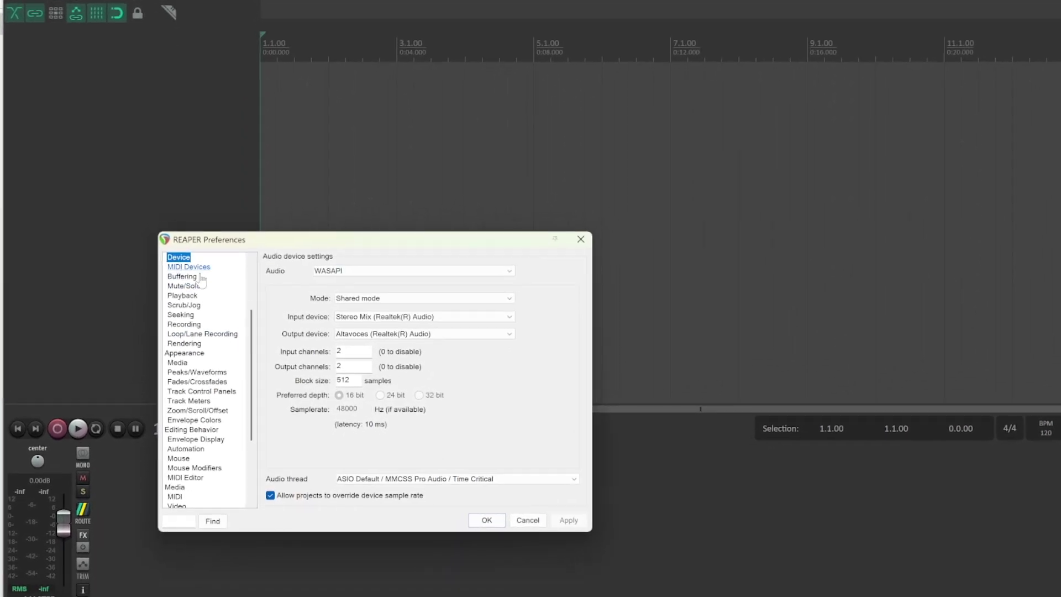
pyautogui.scroll(3, 188, 310)
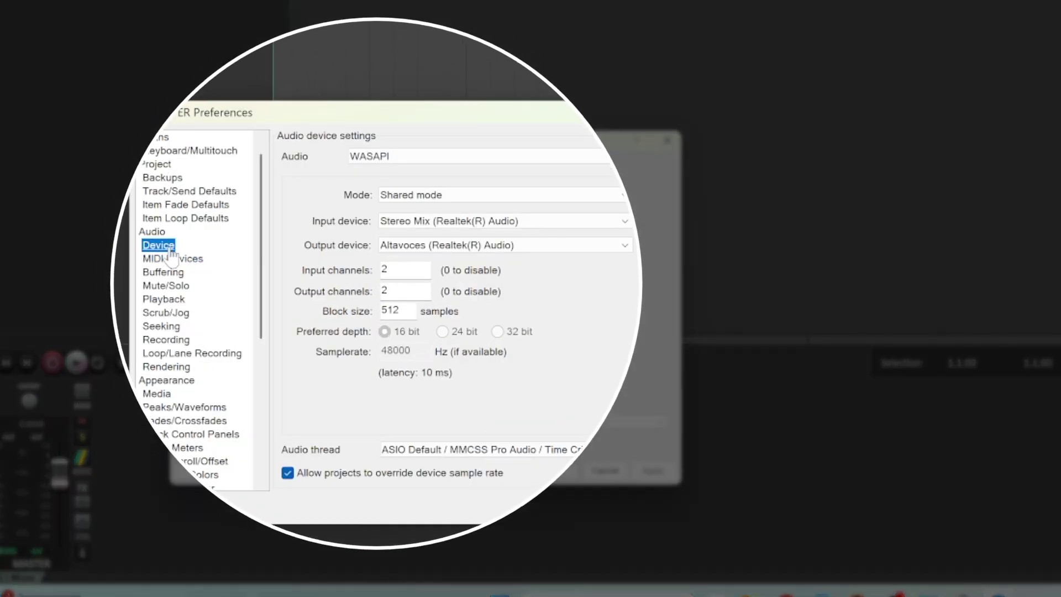
pyautogui.click(609, 164)
pyautogui.click(442, 196)
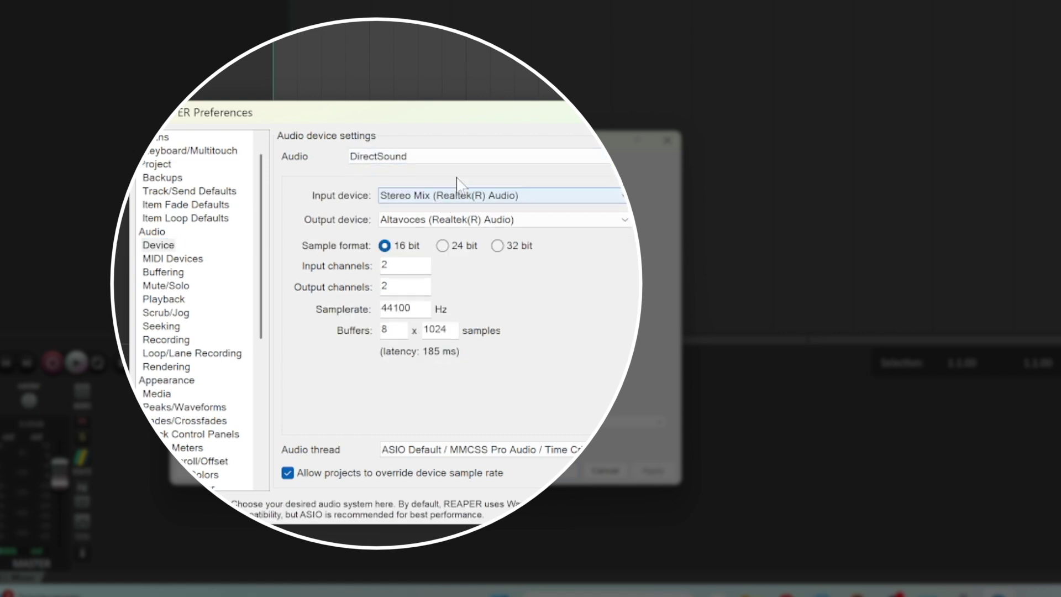
pyautogui.click(466, 158)
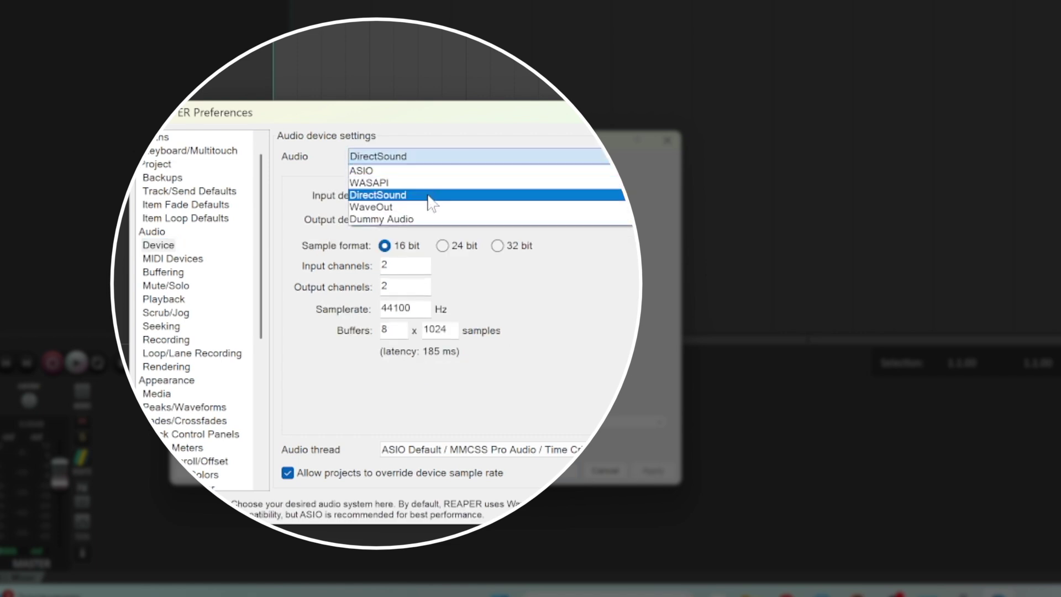
pyautogui.click(429, 196)
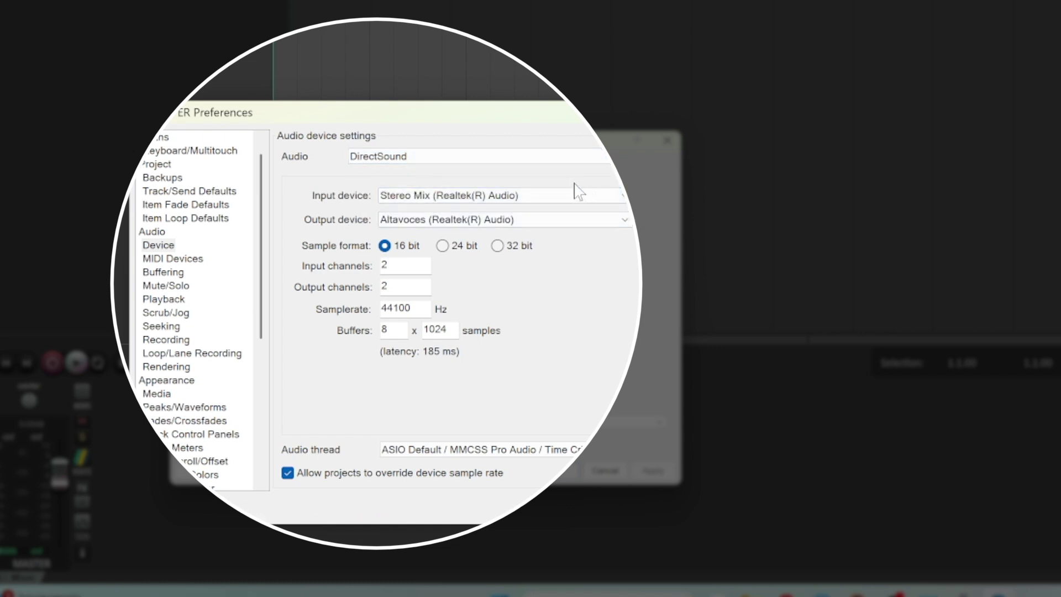
# Step: Choose Stereo Mix (Realtek(R) Audio) as the input device and close the preferences
pyautogui.click(504, 200)
pyautogui.click(489, 234)
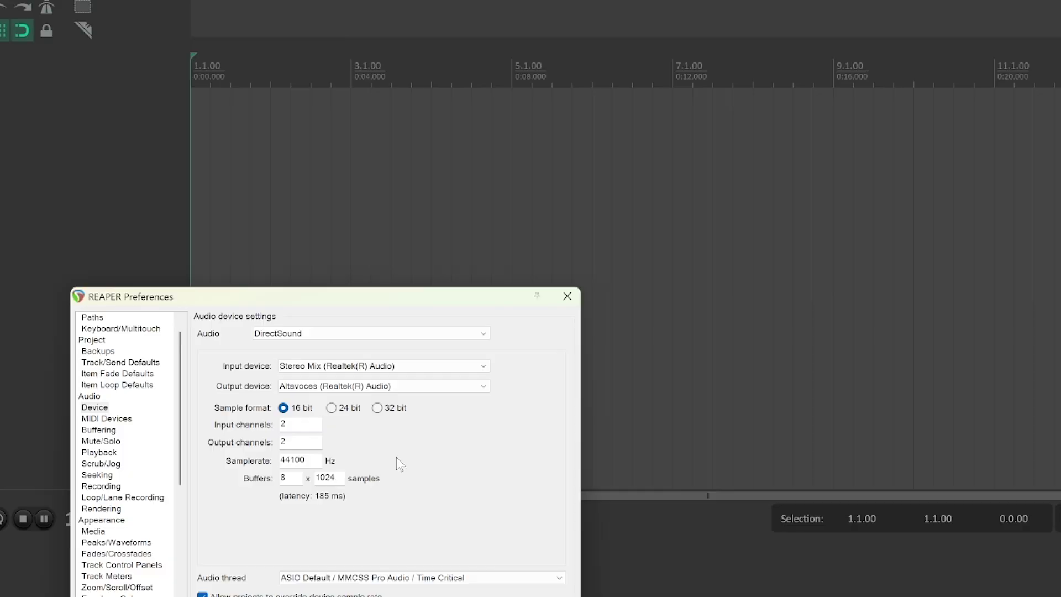
pyautogui.press('Escape')
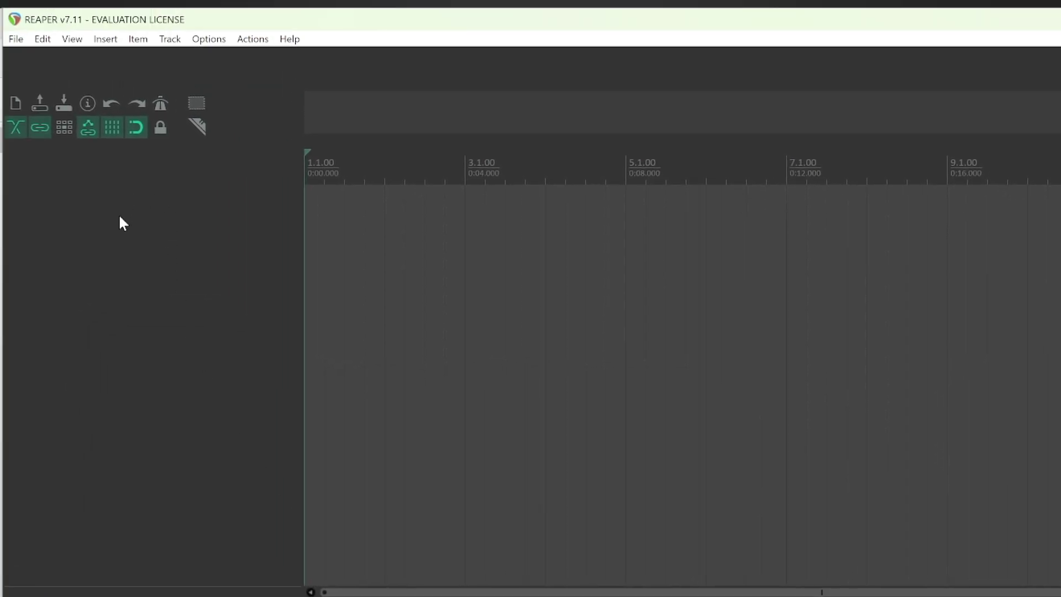
# Step: Insert a new track and set its recording input to stereo Input 1 / Input 2
pyautogui.click(166, 39)
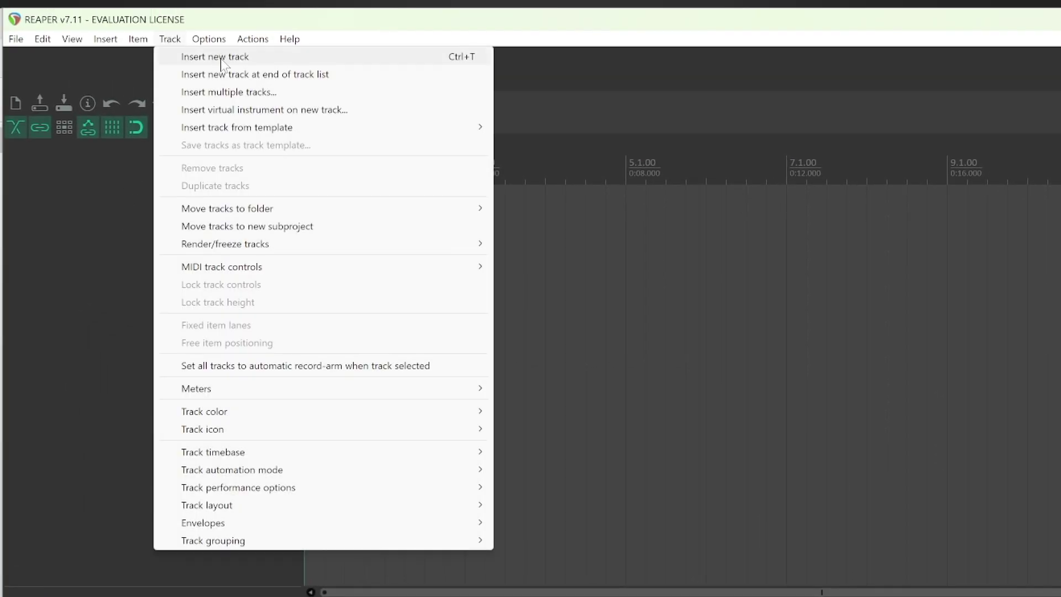
pyautogui.click(221, 58)
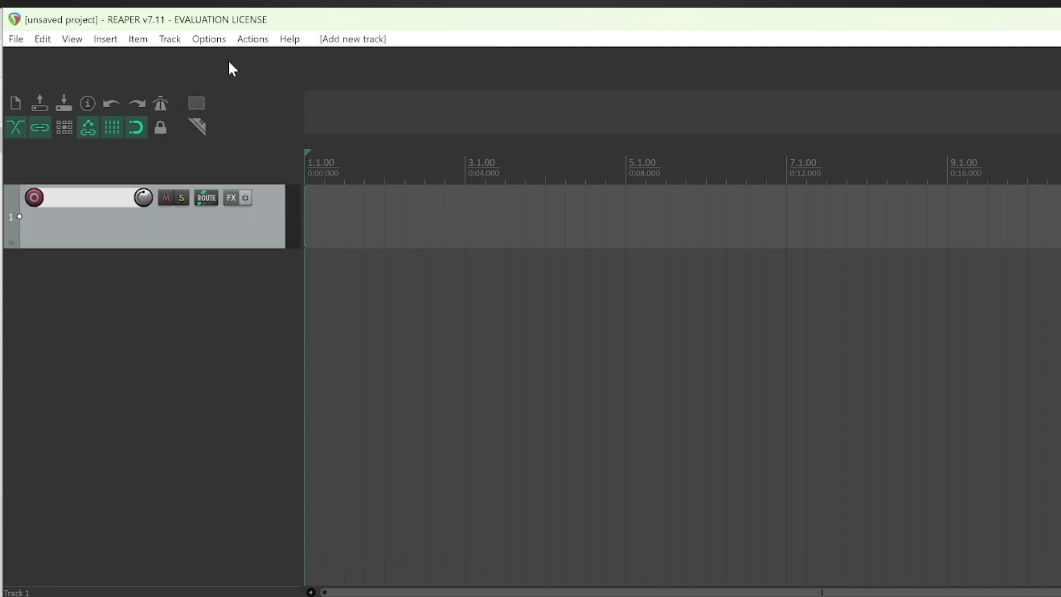
pyautogui.rightClick(34, 200)
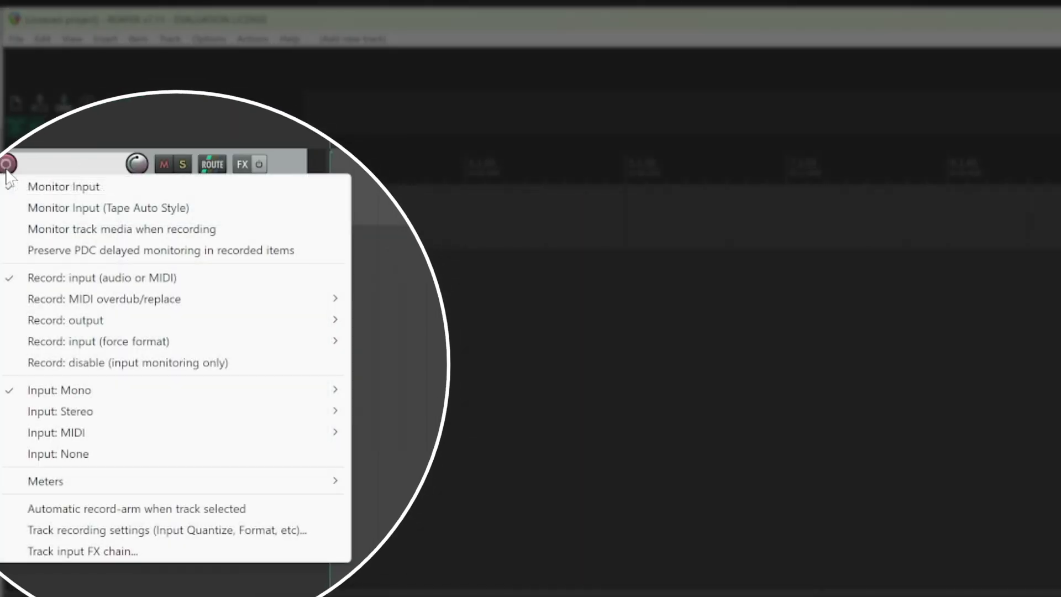
pyautogui.moveTo(107, 410)
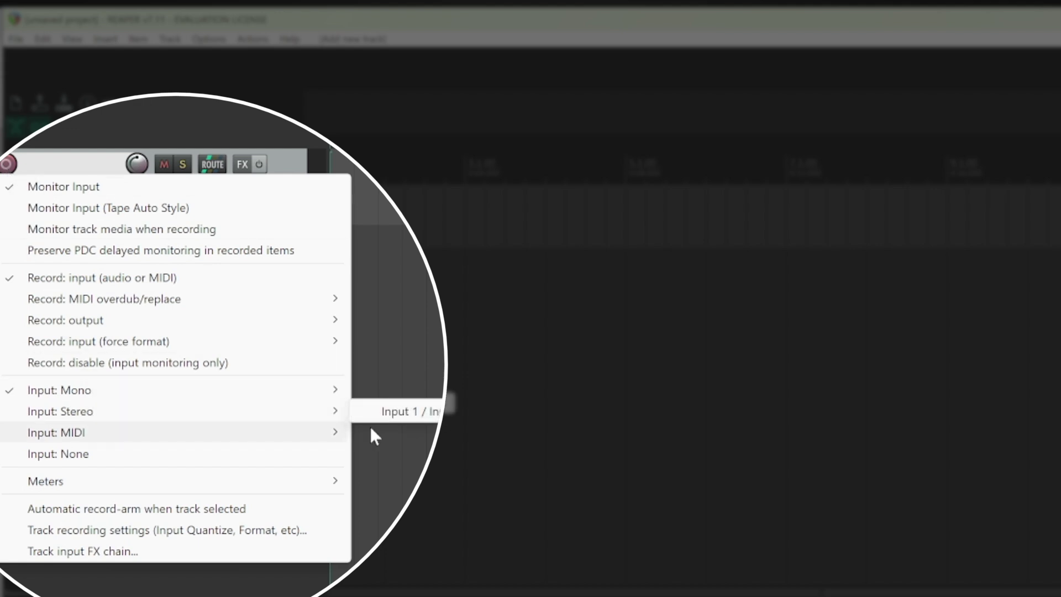
pyautogui.click(411, 422)
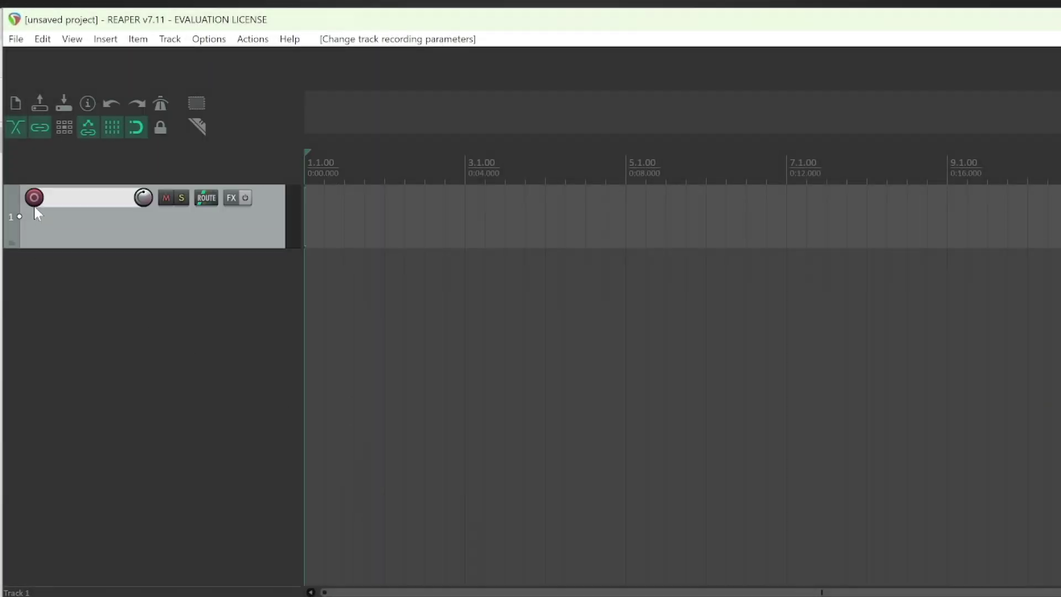
# Step: Arm track 1 for recording and disable its master send in the track routing
pyautogui.click(34, 198)
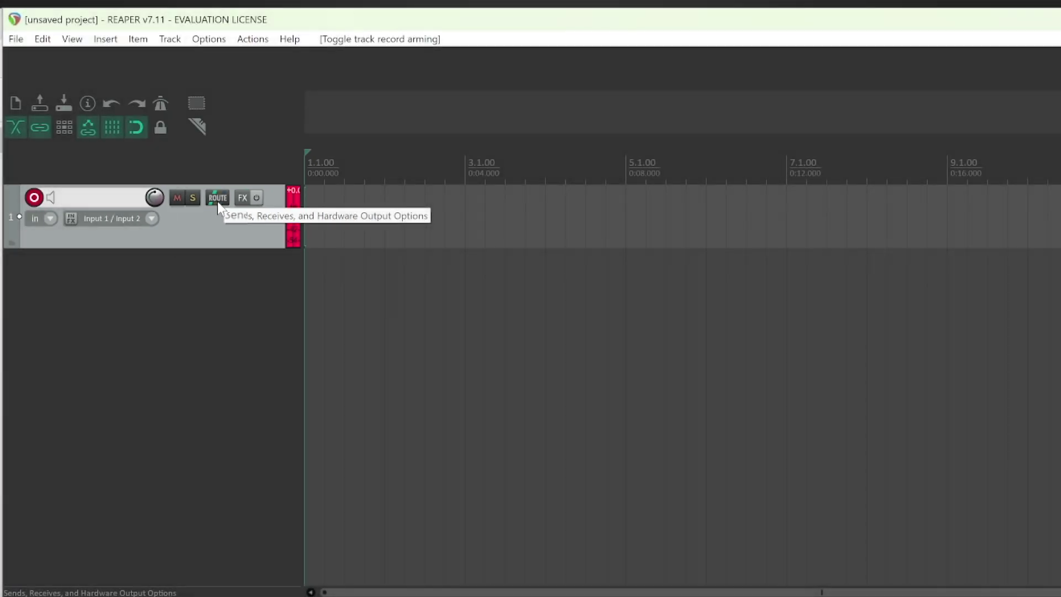
pyautogui.click(217, 201)
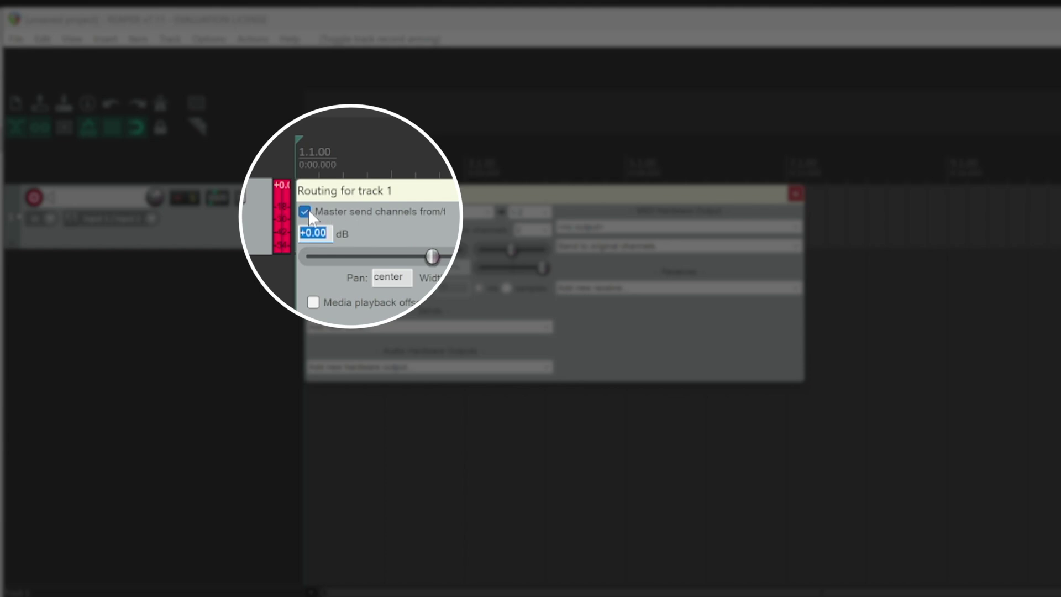
pyautogui.click(305, 212)
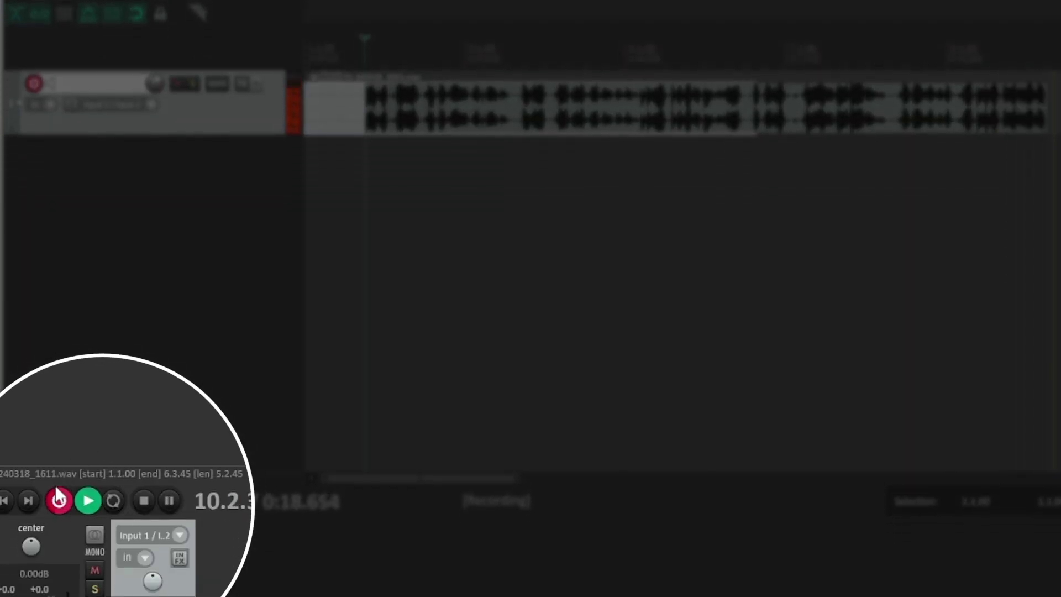
# Step: Stop the recording and re-enable track 1's master send to check the recorded take's playback
pyautogui.click(59, 500)
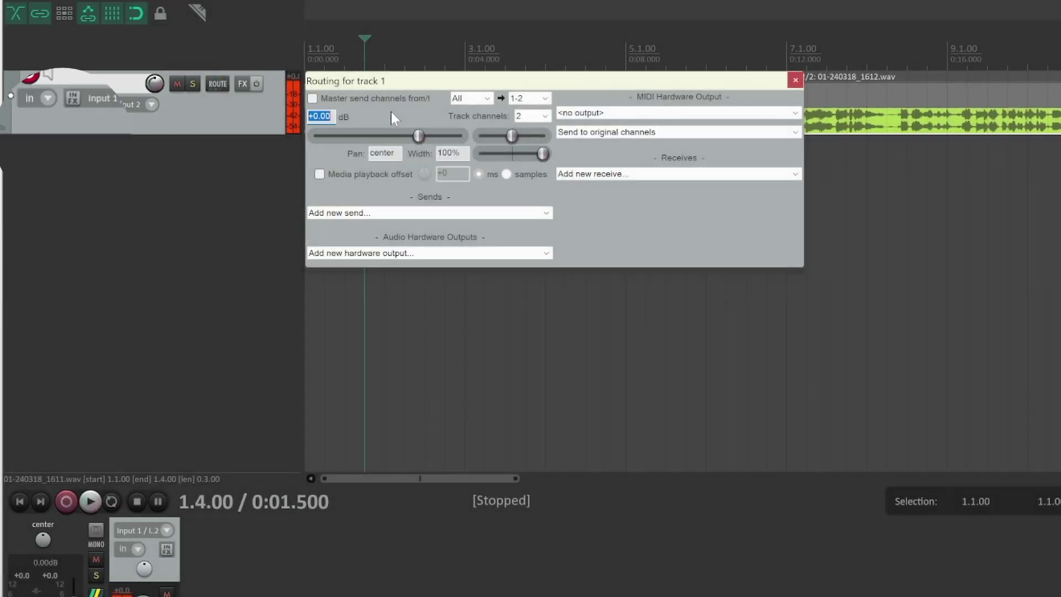
pyautogui.click(346, 90)
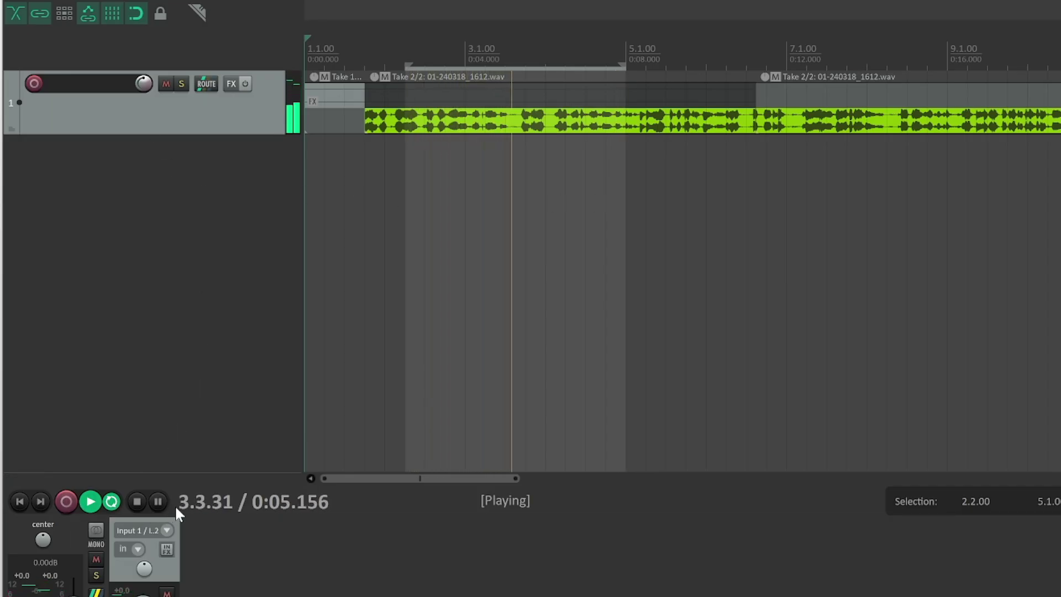
pyautogui.press('space')
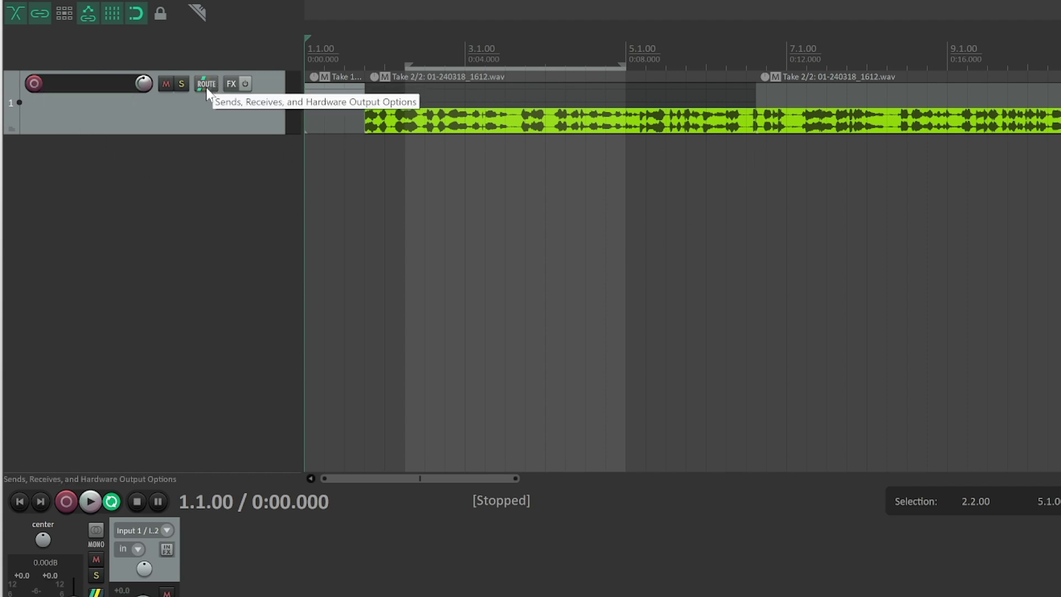
# Step: Arm track 1 again and open its FX chain at the Bit Meter
pyautogui.click(34, 83)
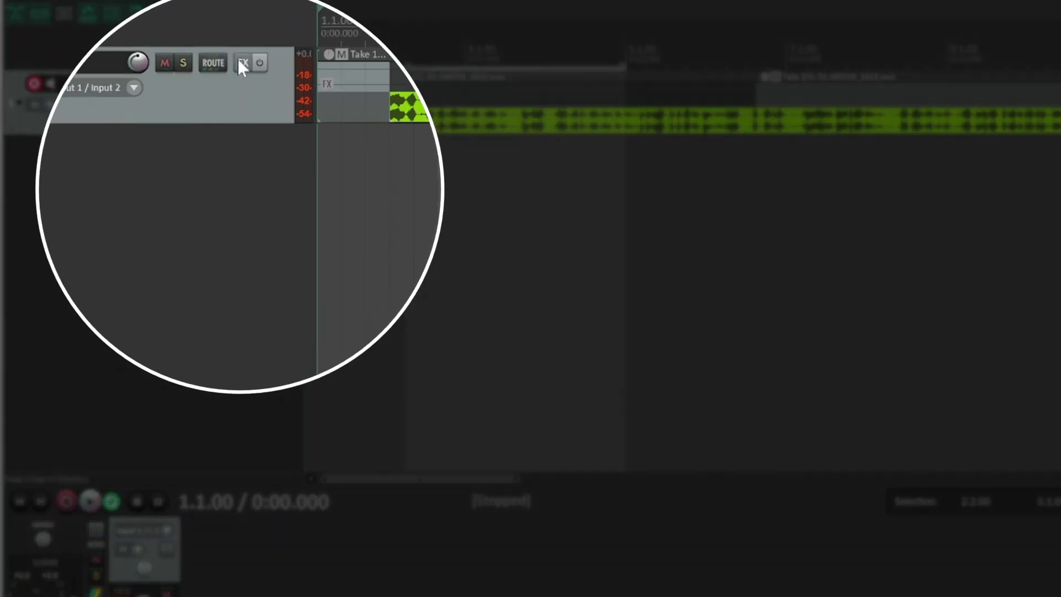
pyautogui.click(242, 63)
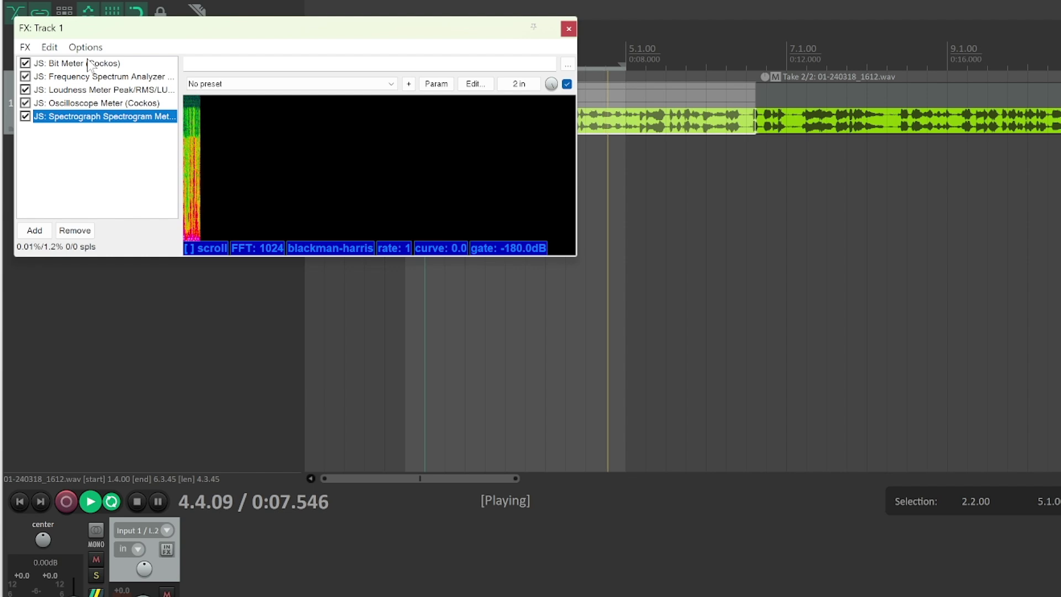
pyautogui.click(77, 64)
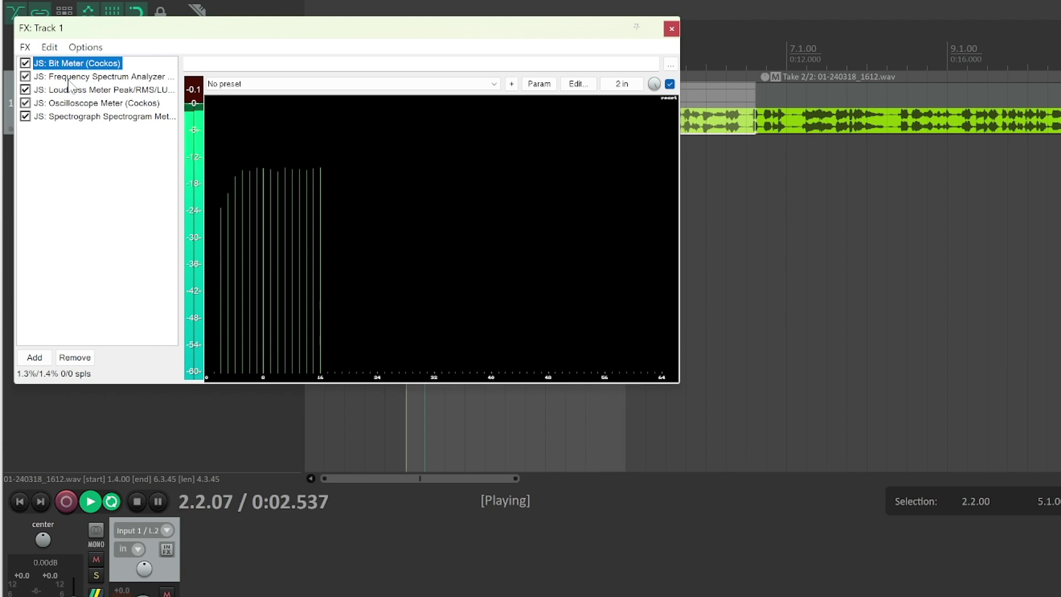
# Step: View the Frequency Spectrum Analyzer, Loudness Meter, Oscilloscope Meter and Spectrograph in track 1's FX chain
pyautogui.click(69, 79)
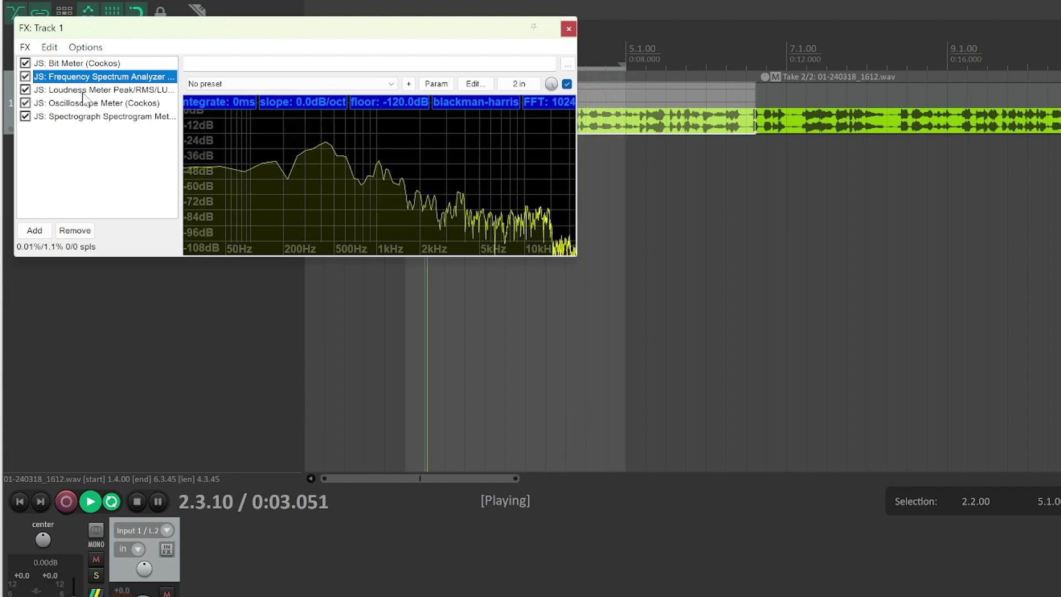
pyautogui.click(82, 91)
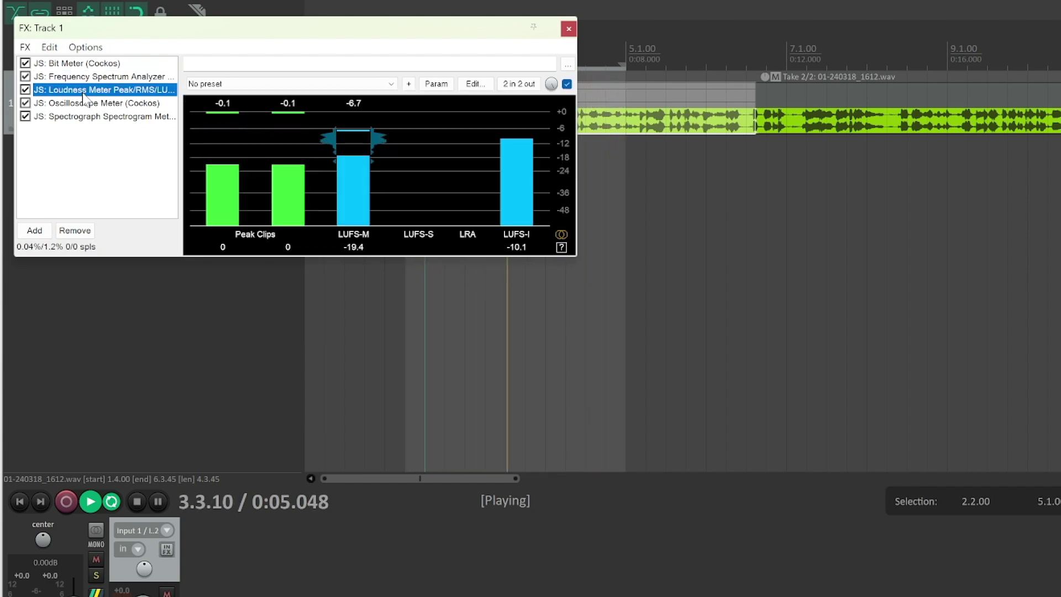
pyautogui.click(128, 105)
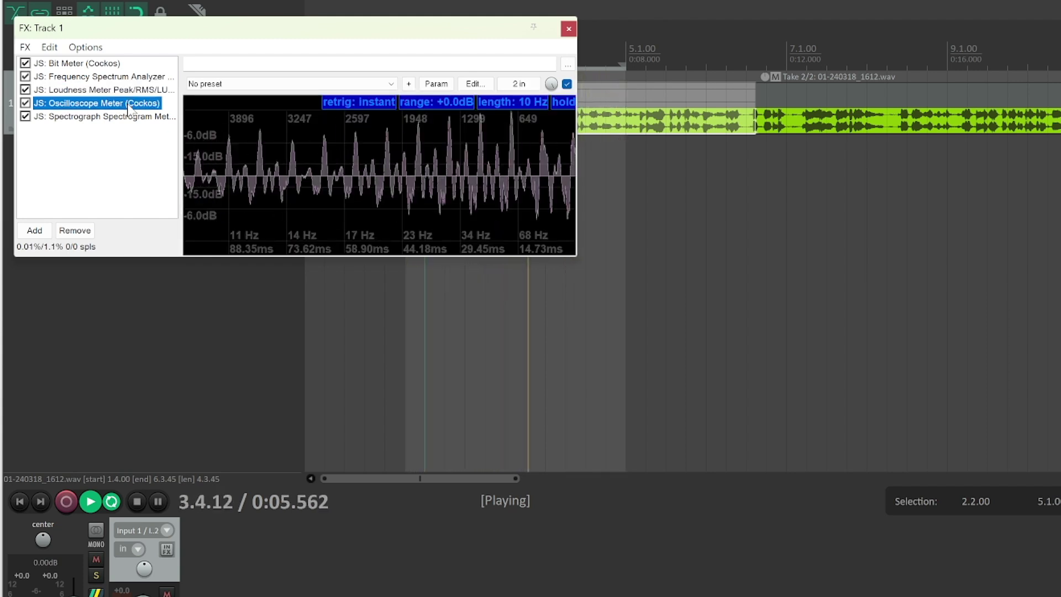
pyautogui.click(126, 121)
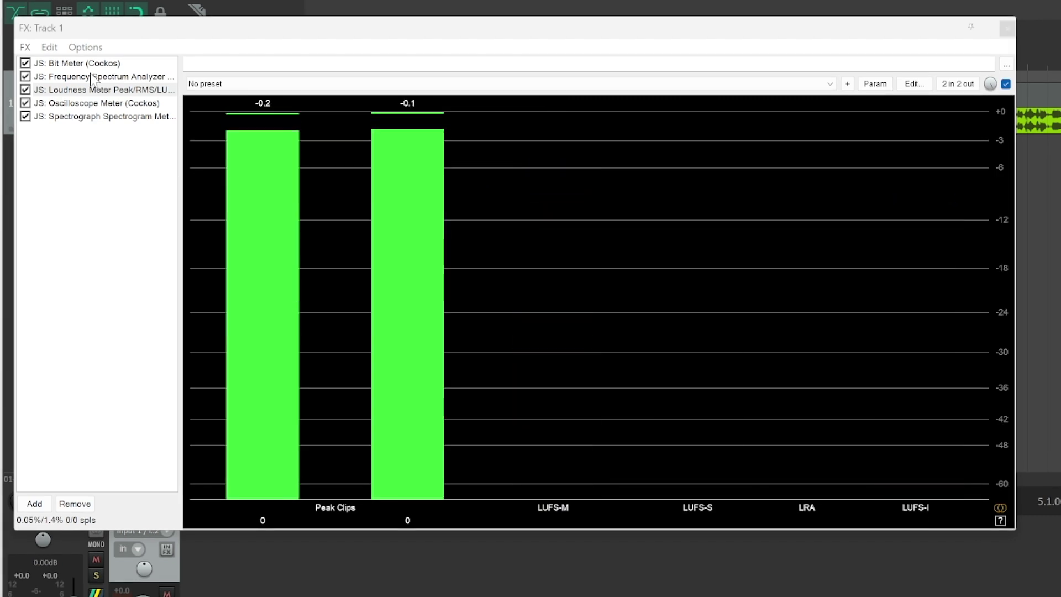
# Step: Enlarge the FX window to examine the Frequency Spectrum Analyzer and Oscilloscope Meter, ending on the Spectrograph
pyautogui.click(92, 77)
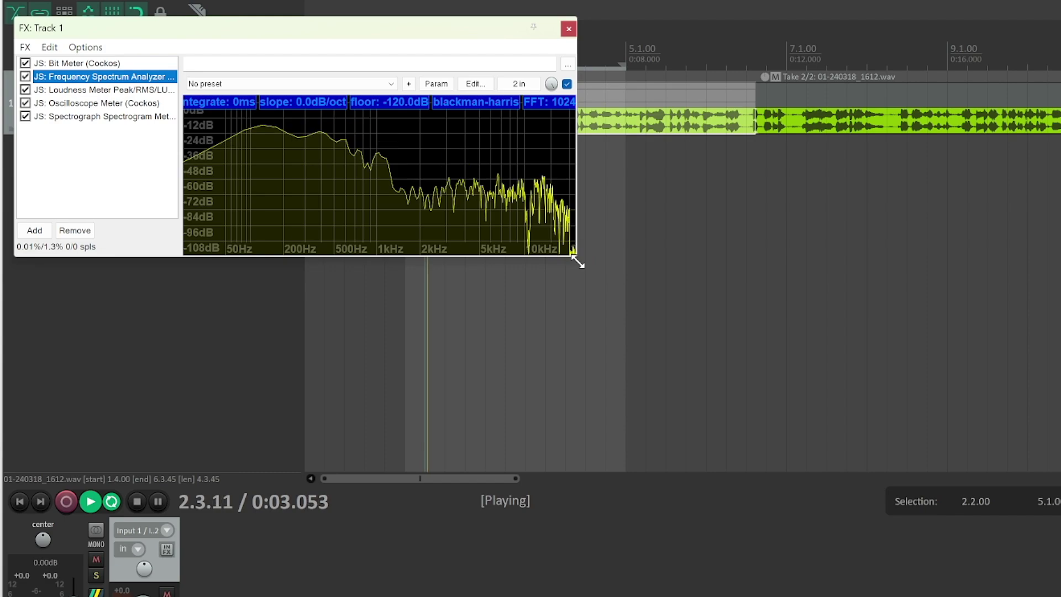
pyautogui.moveTo(577, 263); pyautogui.dragTo(952, 500)
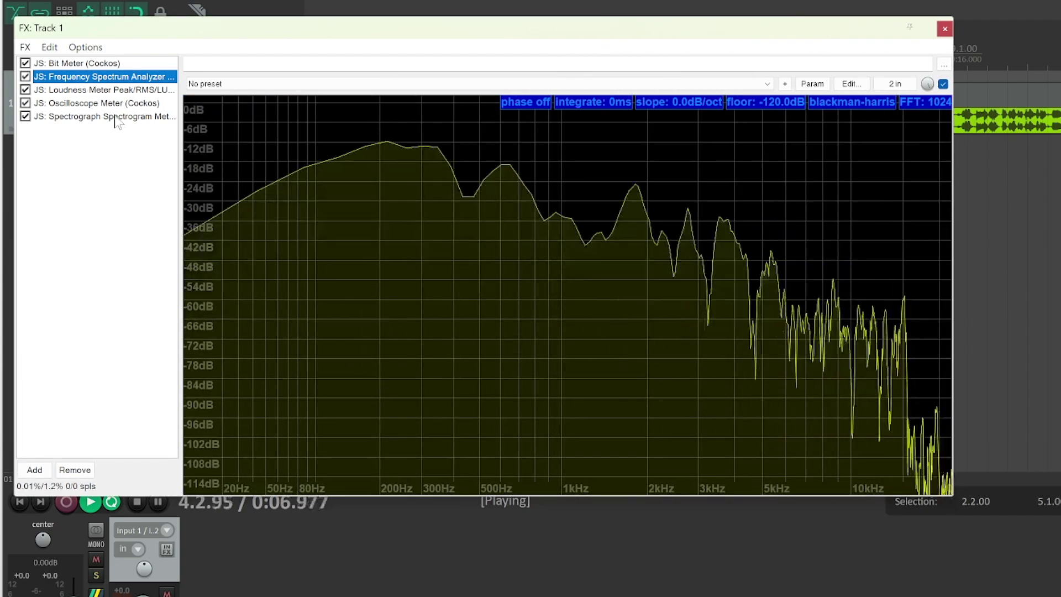
pyautogui.click(98, 90)
pyautogui.click(98, 103)
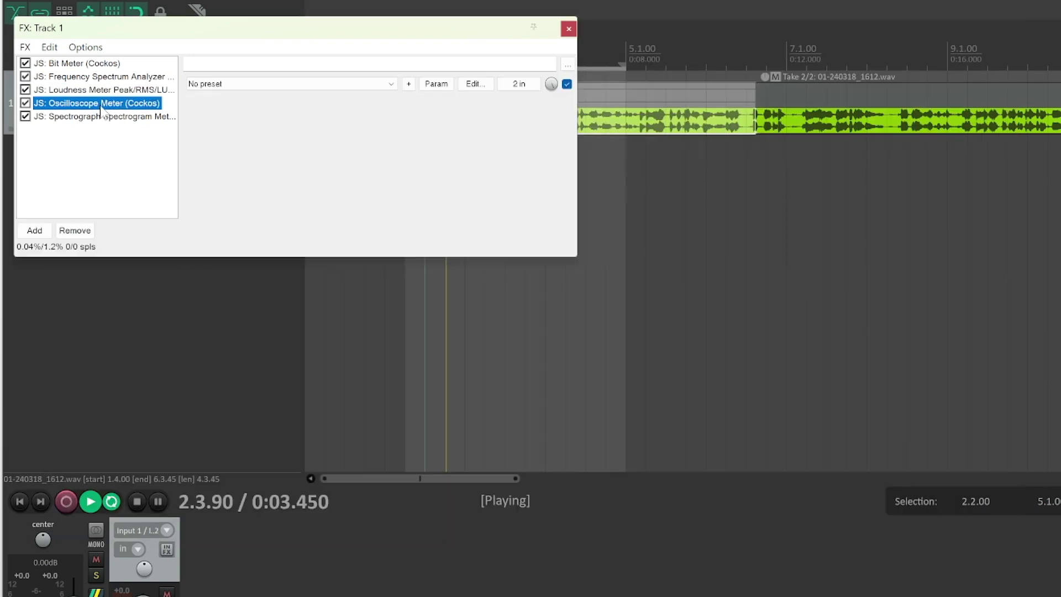
pyautogui.moveTo(575, 259); pyautogui.dragTo(1019, 505)
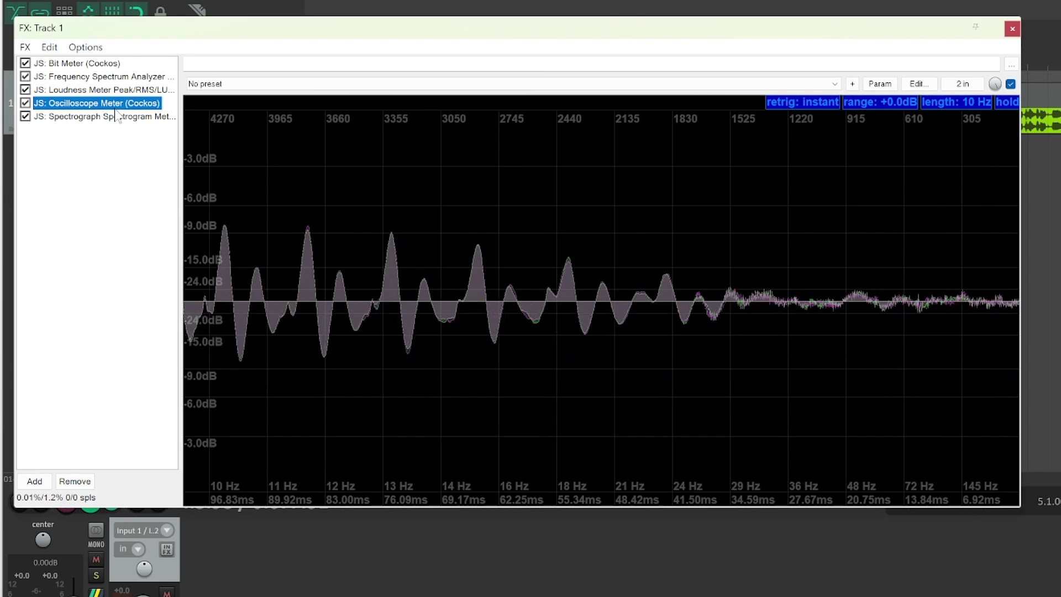
pyautogui.click(85, 116)
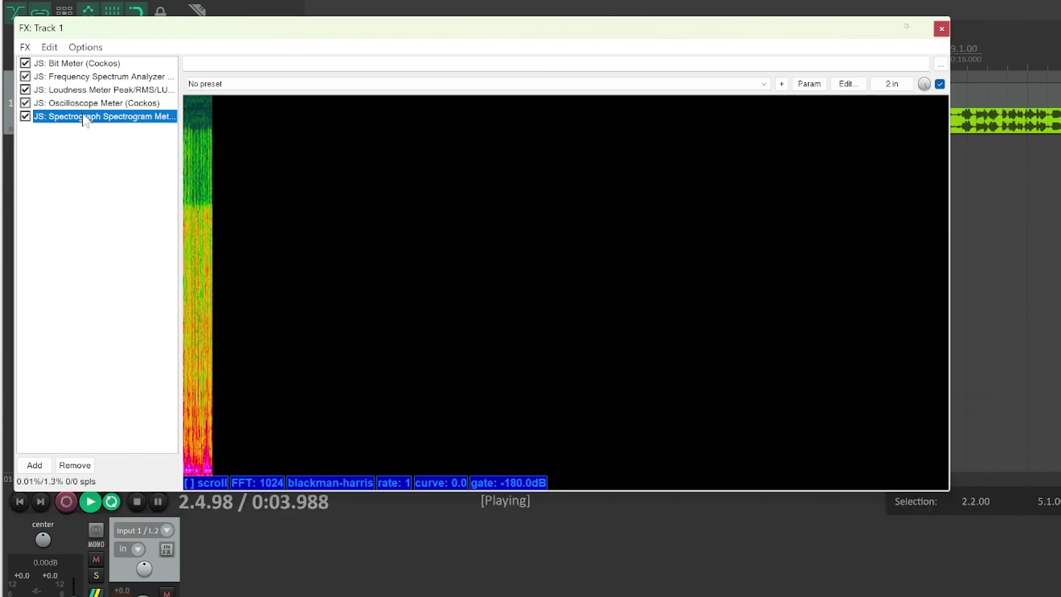